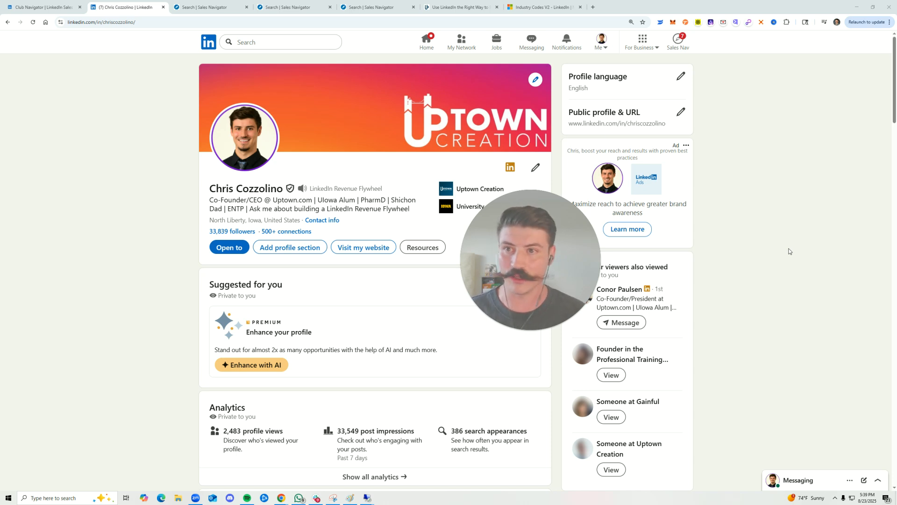
Open the Sales Navigator home page from the LinkedIn profile page and close its notifications panel
{"action": "left_click", "coordinate": [205, 8]}
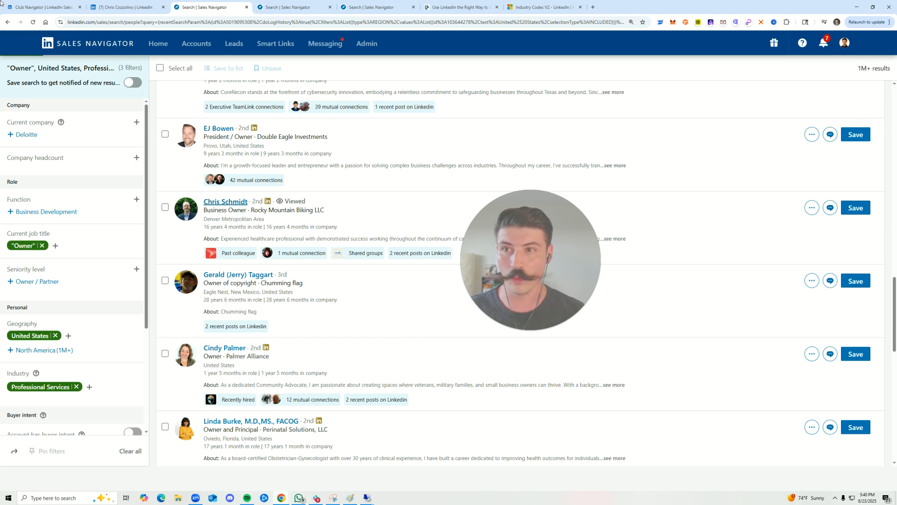
{"action": "left_click", "coordinate": [129, 7]}
{"action": "left_click", "coordinate": [678, 39]}
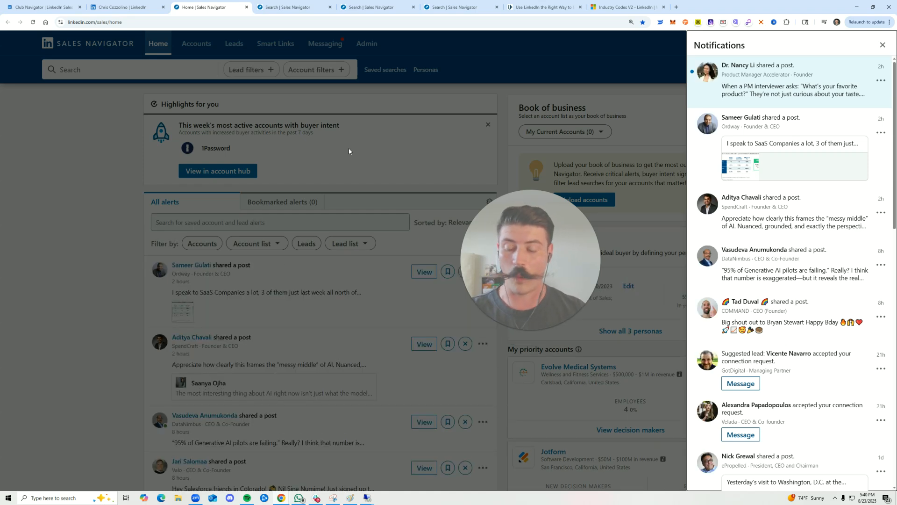
{"action": "left_click", "coordinate": [349, 152]}
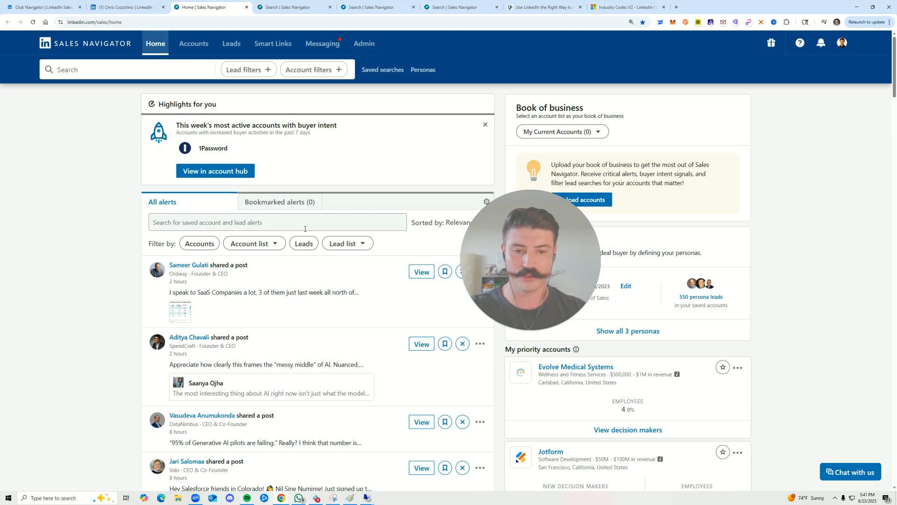
Switch to the "Owner" lead search and review its available filters, including the Current company options
{"action": "key", "text": "ctrl+Tab"}
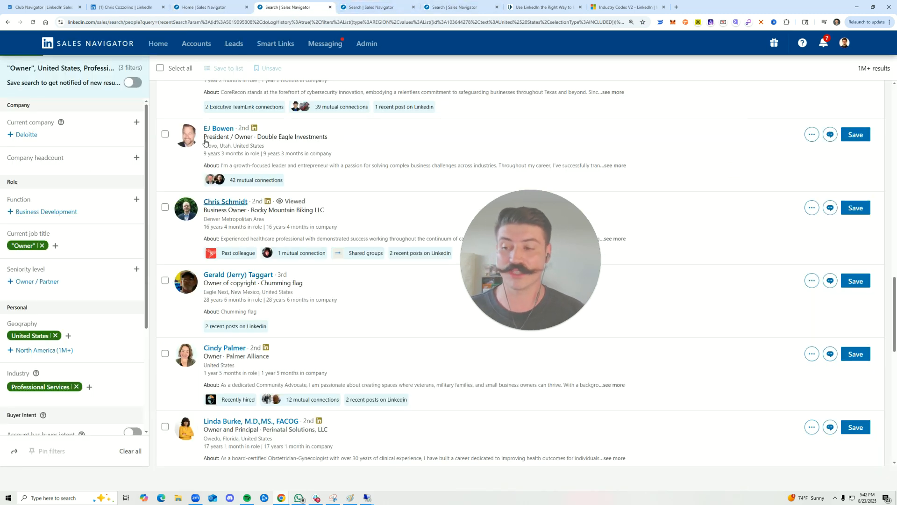
{"action": "left_click", "coordinate": [137, 123]}
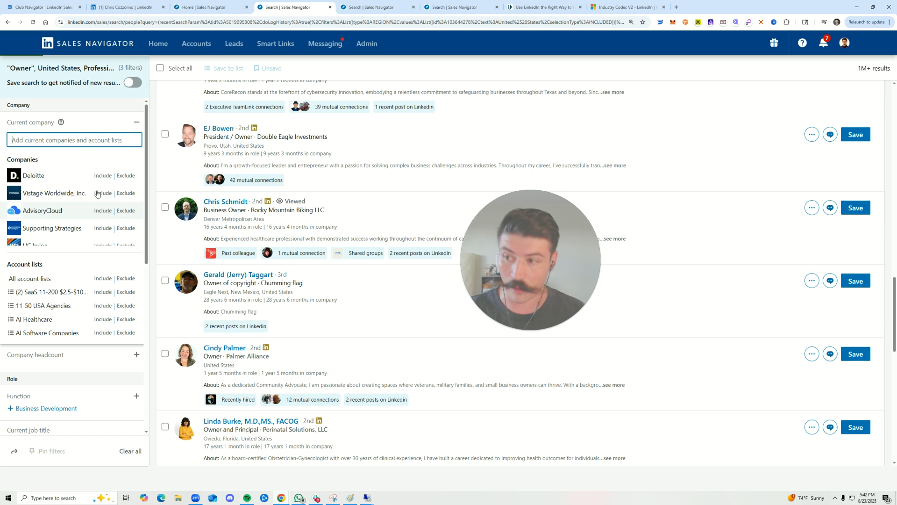
{"action": "left_click", "coordinate": [137, 122]}
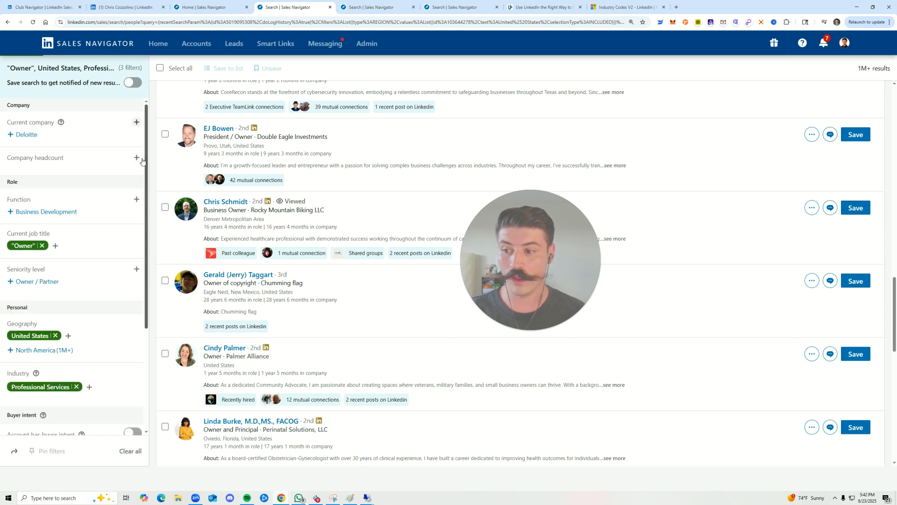
{"action": "scroll", "coordinate": [130, 175], "scroll_direction": "down", "scroll_amount": 1}
{"action": "scroll", "coordinate": [130, 175], "scroll_direction": "down", "scroll_amount": 2}
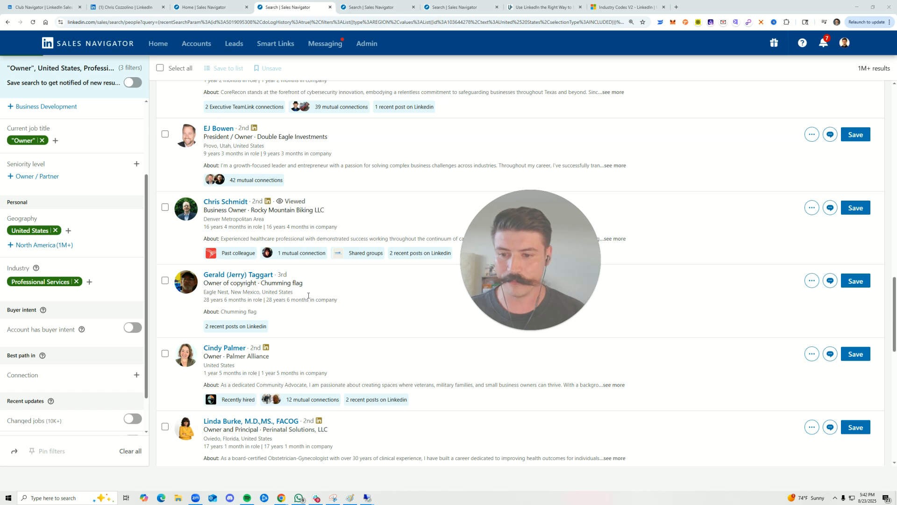
{"action": "scroll", "coordinate": [355, 143], "scroll_direction": "up", "scroll_amount": 2}
{"action": "scroll", "coordinate": [356, 143], "scroll_direction": "up", "scroll_amount": 5}
{"action": "scroll", "coordinate": [41, 256], "scroll_direction": "up", "scroll_amount": 3}
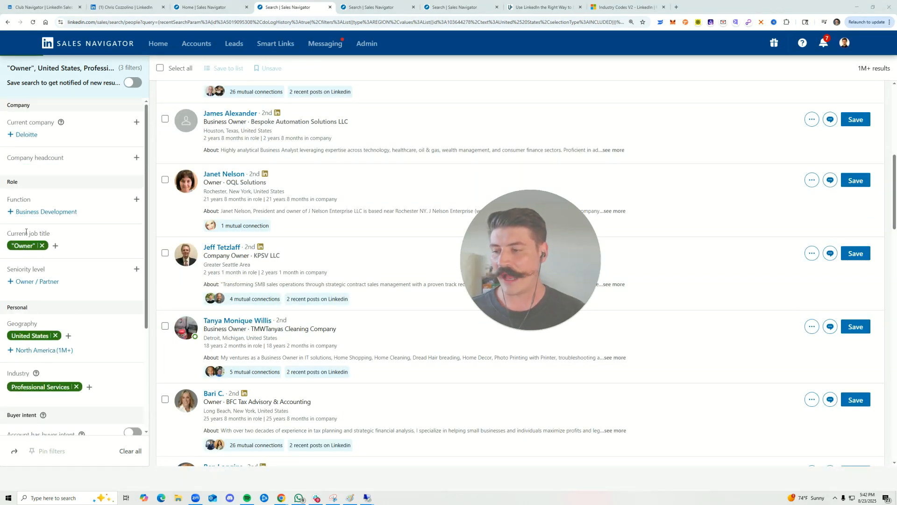
Examine the Current job title, Geography and Industry filters applied to the "Owner" search
{"action": "left_click_drag", "start_coordinate": [23, 233], "coordinate": [82, 236]}
{"action": "left_click_drag", "start_coordinate": [19, 322], "coordinate": [56, 325]}
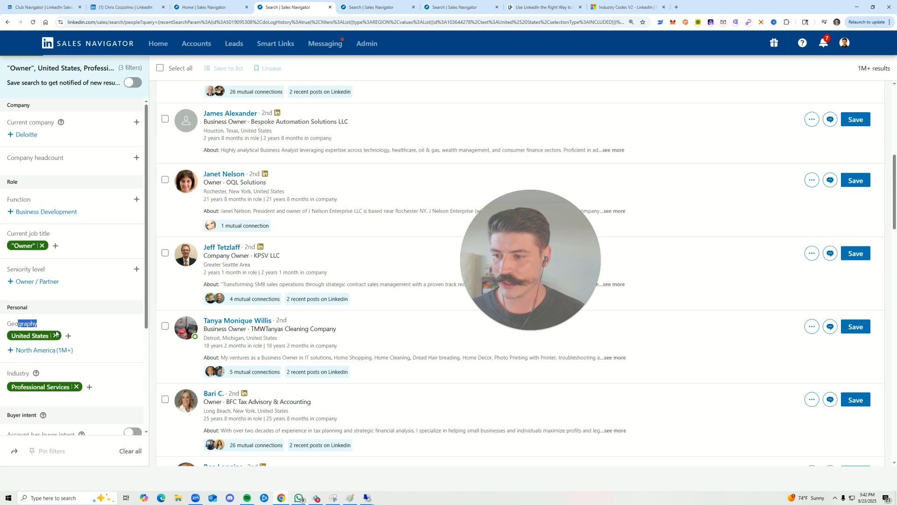
{"action": "scroll", "coordinate": [28, 337], "scroll_direction": "down", "scroll_amount": 1}
{"action": "left_click_drag", "start_coordinate": [11, 344], "coordinate": [30, 340]}
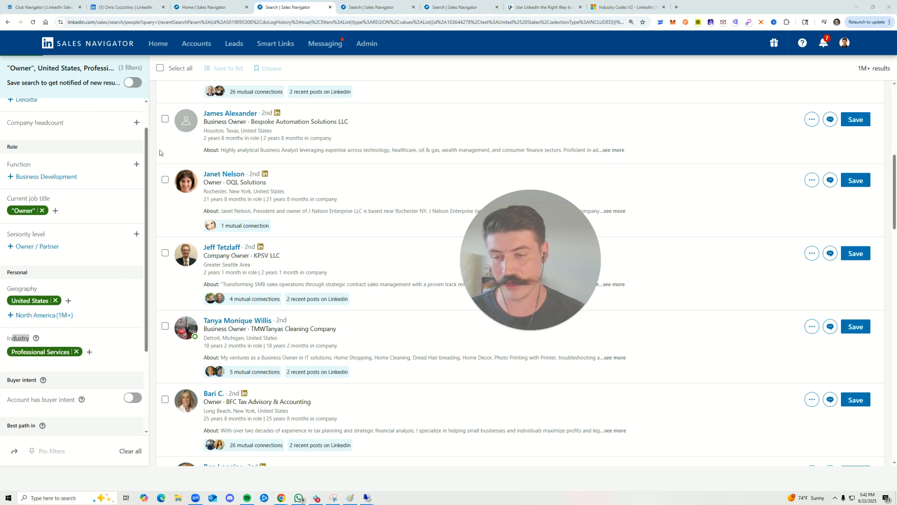
Examine the job titles and companies of the leads in the "Owner" search results for relevance
{"action": "scroll", "coordinate": [306, 183], "scroll_direction": "down", "scroll_amount": 3}
{"action": "scroll", "coordinate": [311, 181], "scroll_direction": "down", "scroll_amount": 2}
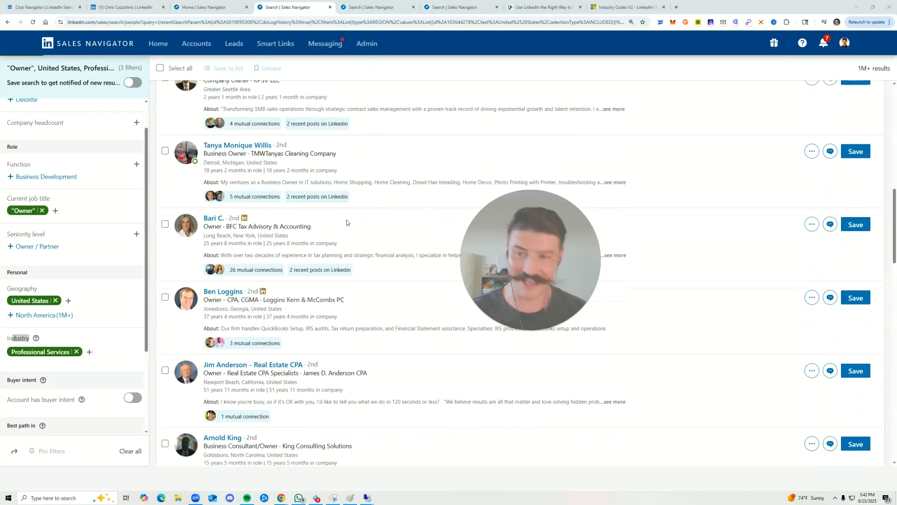
{"action": "scroll", "coordinate": [339, 219], "scroll_direction": "up", "scroll_amount": 1}
{"action": "scroll", "coordinate": [327, 256], "scroll_direction": "down", "scroll_amount": 4}
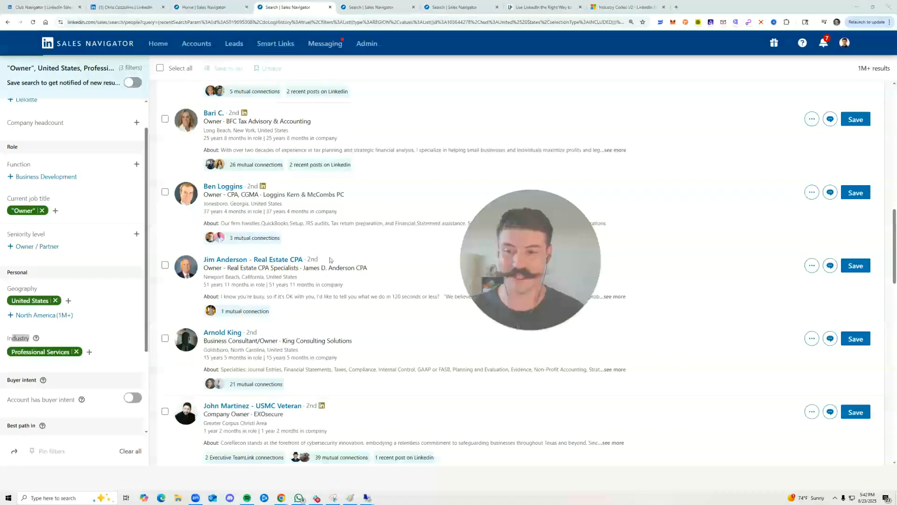
{"action": "scroll", "coordinate": [344, 261], "scroll_direction": "up", "scroll_amount": 1}
{"action": "scroll", "coordinate": [345, 261], "scroll_direction": "up", "scroll_amount": 2}
{"action": "scroll", "coordinate": [360, 267], "scroll_direction": "down", "scroll_amount": 7}
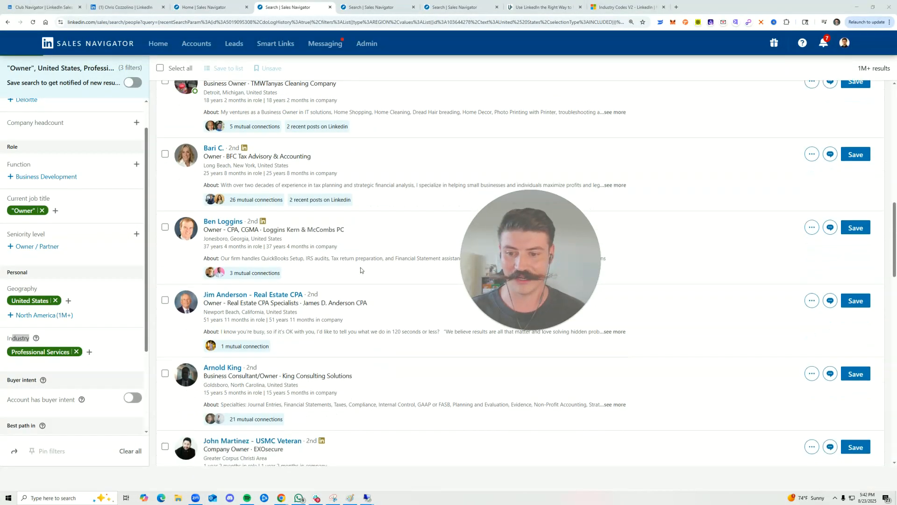
{"action": "scroll", "coordinate": [368, 258], "scroll_direction": "down", "scroll_amount": 2}
{"action": "mouse_move", "coordinate": [305, 318]}
{"action": "left_mouse_down"}
{"action": "mouse_move", "coordinate": [254, 318]}
{"action": "mouse_move", "coordinate": [320, 317]}
{"action": "left_mouse_up"}
{"action": "left_click", "coordinate": [256, 318]}
{"action": "left_click", "coordinate": [321, 318]}
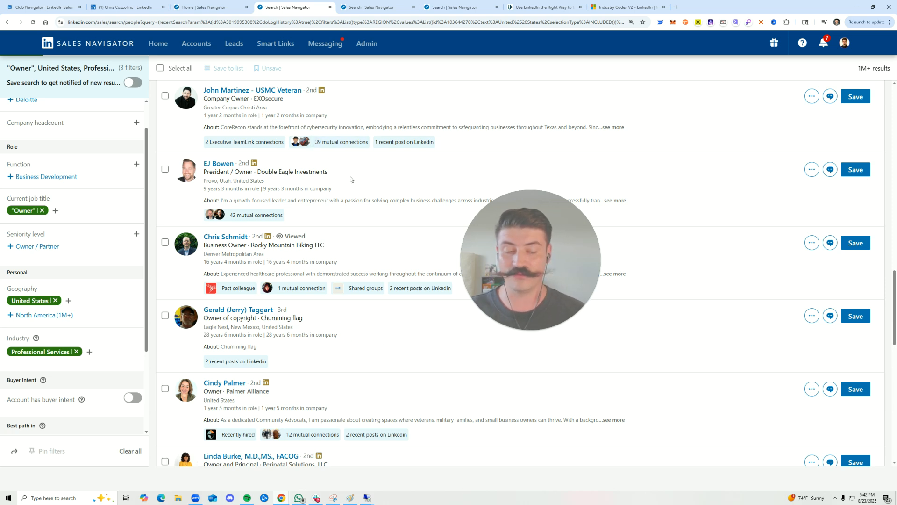
Switch to the Vice President of Sales lead search and look through the titles in its results
{"action": "left_click", "coordinate": [377, 8]}
{"action": "scroll", "coordinate": [316, 265], "scroll_direction": "down", "scroll_amount": 5}
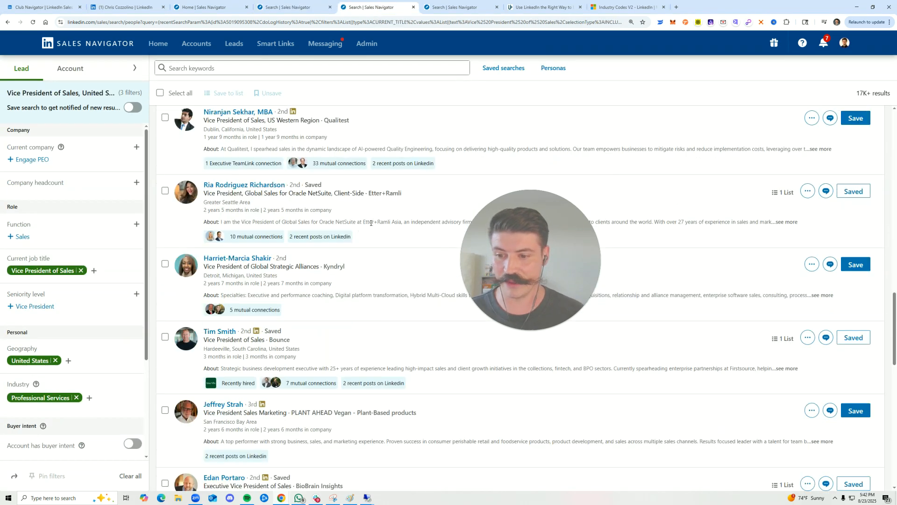
{"action": "scroll", "coordinate": [211, 262], "scroll_direction": "up", "scroll_amount": 4}
{"action": "scroll", "coordinate": [350, 234], "scroll_direction": "down", "scroll_amount": 6}
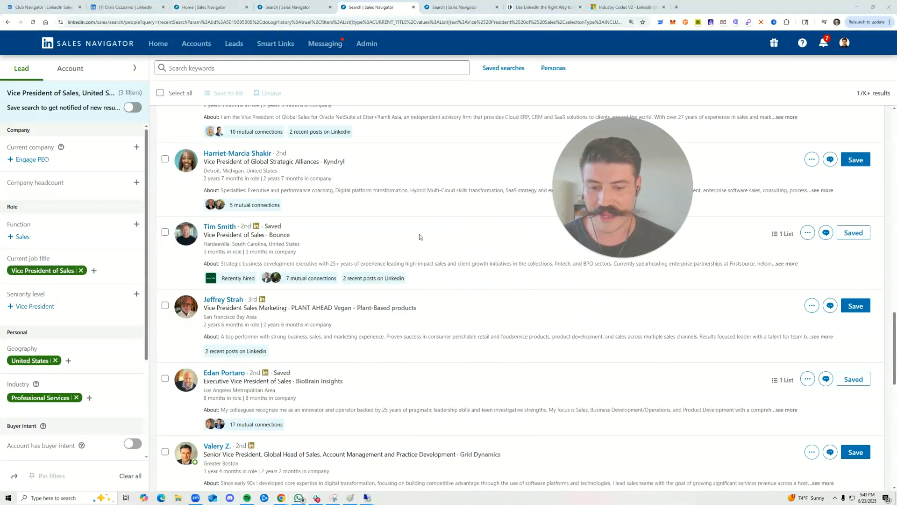
{"action": "scroll", "coordinate": [411, 234], "scroll_direction": "up", "scroll_amount": 10}
{"action": "scroll", "coordinate": [379, 224], "scroll_direction": "up", "scroll_amount": 5}
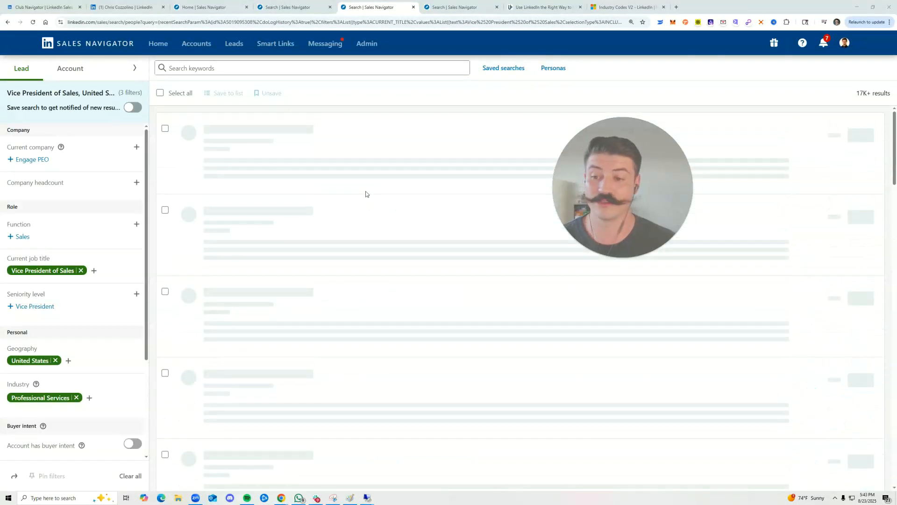
{"action": "scroll", "coordinate": [334, 302], "scroll_direction": "down", "scroll_amount": 2}
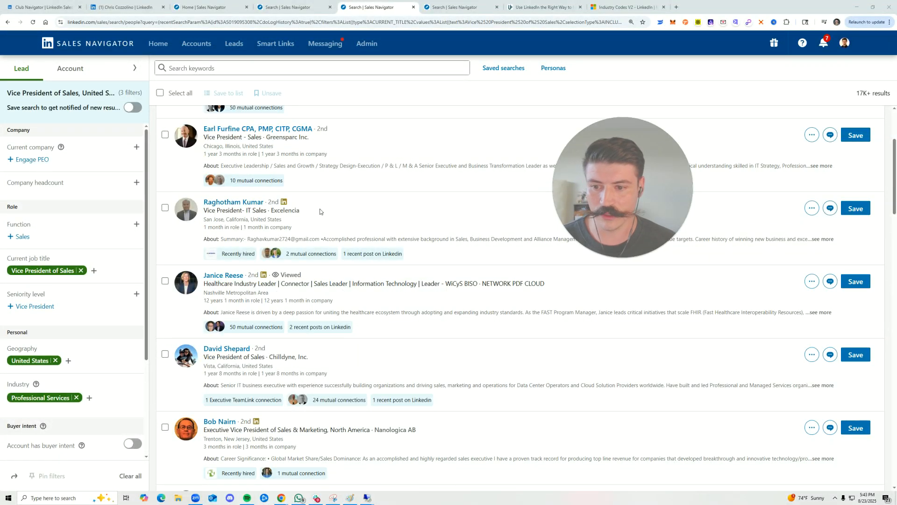
Read the Healthcare Industry Leader lead's headline, including Information Technology, and review the remaining Vice President of Sales results on page 1
{"action": "left_click_drag", "start_coordinate": [217, 285], "coordinate": [410, 286]}
{"action": "left_click", "coordinate": [411, 287]}
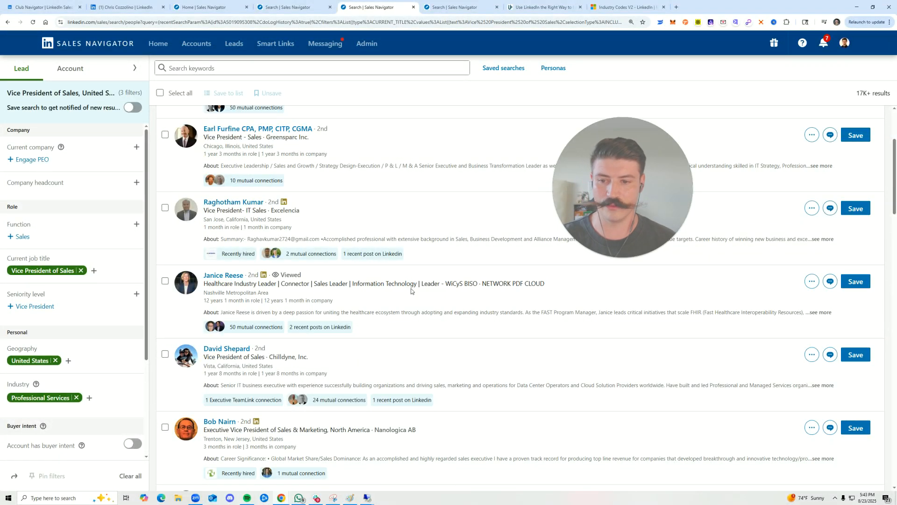
{"action": "left_click_drag", "start_coordinate": [309, 293], "coordinate": [407, 283]}
{"action": "left_click", "coordinate": [407, 282]}
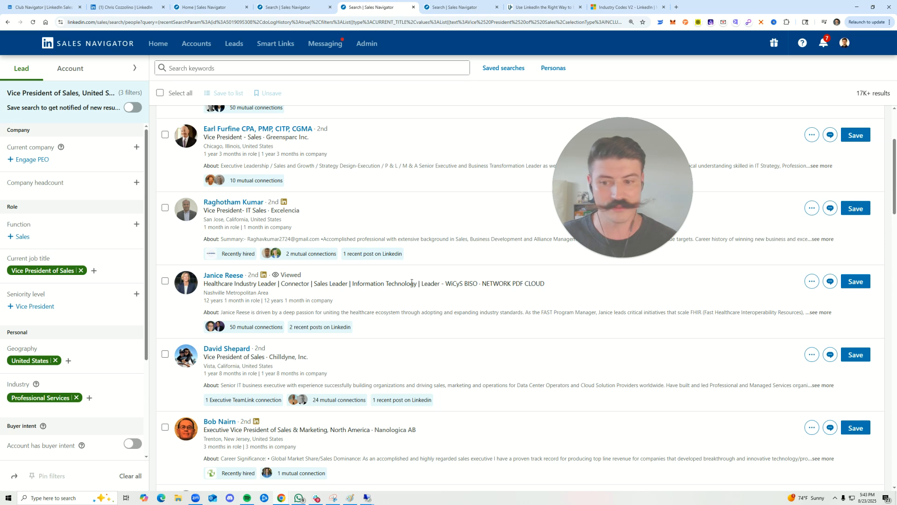
{"action": "scroll", "coordinate": [393, 293], "scroll_direction": "down", "scroll_amount": 1}
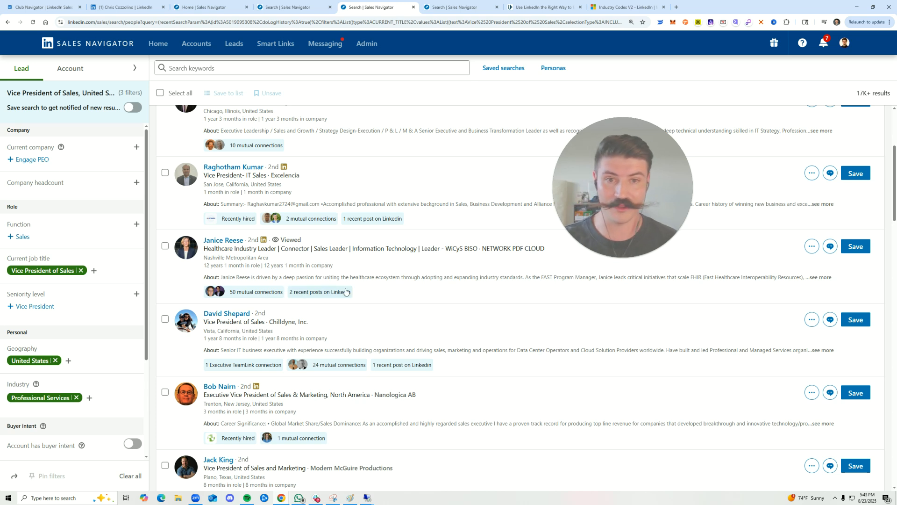
{"action": "scroll", "coordinate": [431, 271], "scroll_direction": "down", "scroll_amount": 20}
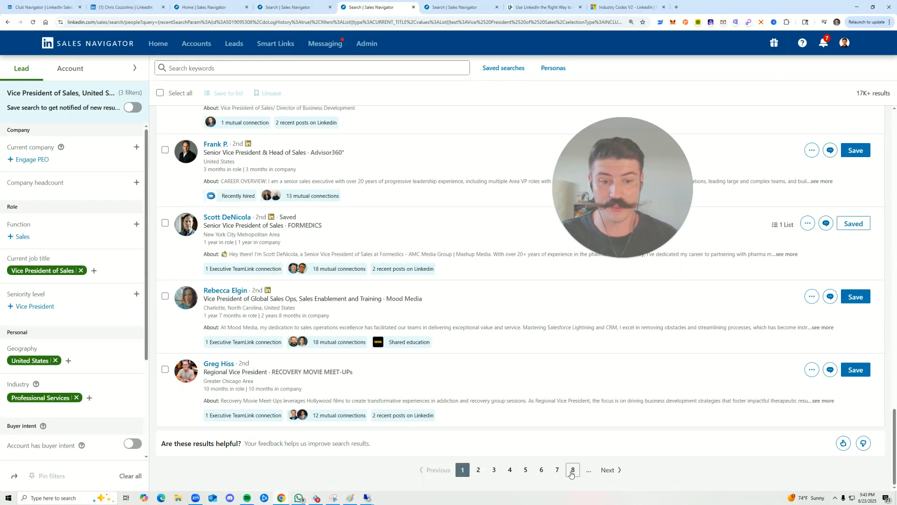
Switch to page 8 of the Vice President of Sales results and examine the leads' current titles
{"action": "right_click", "coordinate": [569, 472]}
{"action": "key", "text": "Escape"}
{"action": "left_click", "coordinate": [444, 7]}
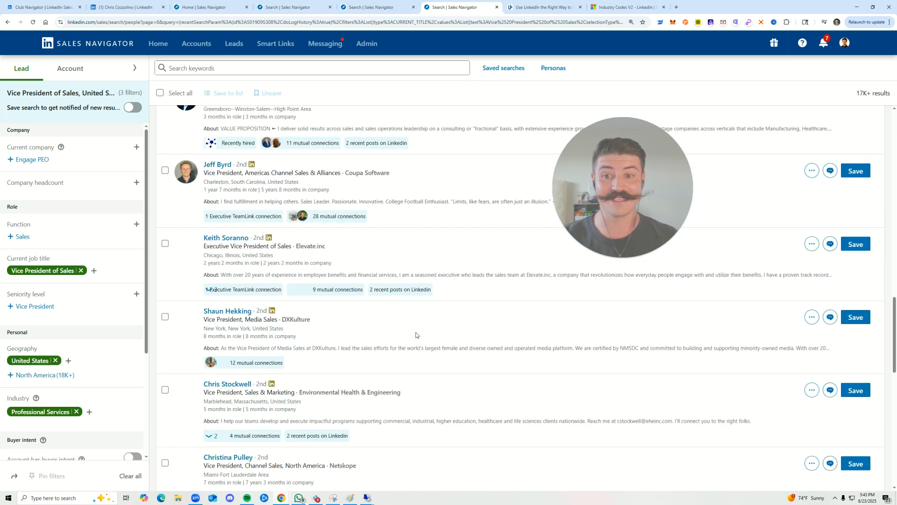
{"action": "scroll", "coordinate": [424, 332], "scroll_direction": "down", "scroll_amount": 3}
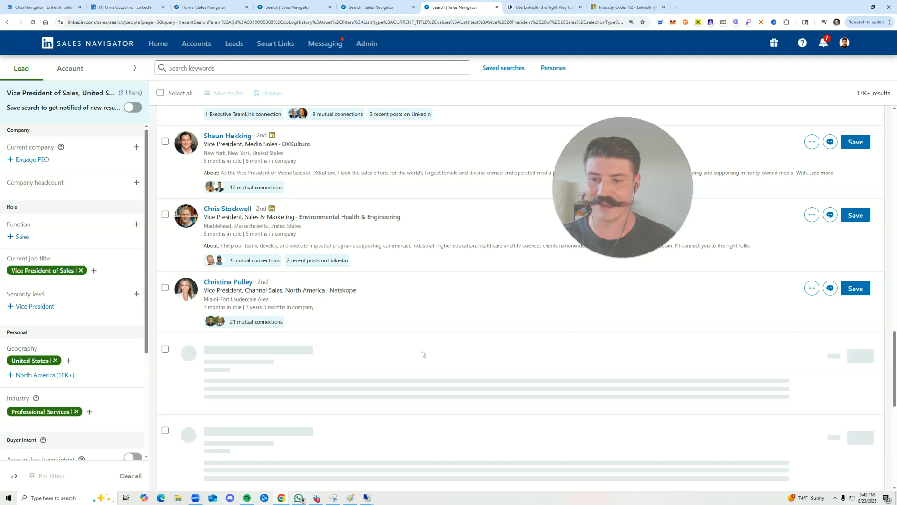
{"action": "scroll", "coordinate": [432, 334], "scroll_direction": "down", "scroll_amount": 2}
{"action": "scroll", "coordinate": [484, 333], "scroll_direction": "down", "scroll_amount": 5}
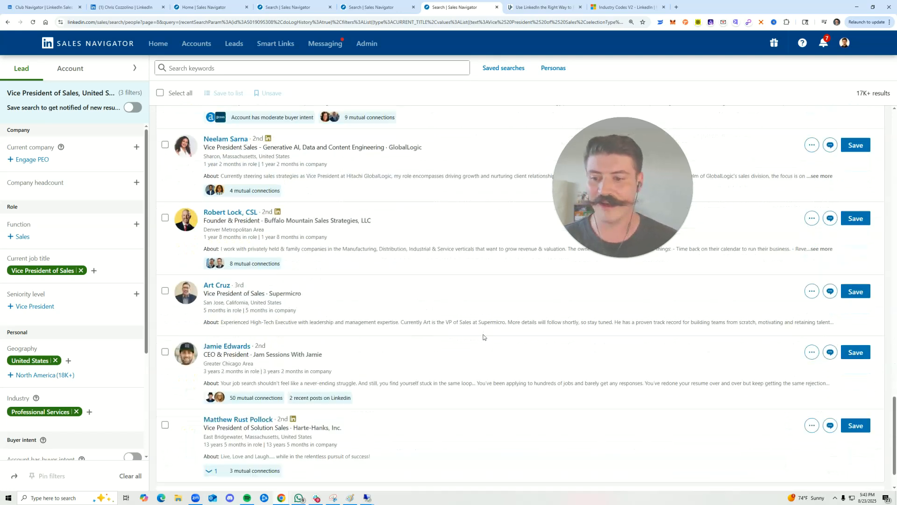
{"action": "scroll", "coordinate": [483, 339], "scroll_direction": "up", "scroll_amount": 10}
{"action": "scroll", "coordinate": [483, 341], "scroll_direction": "down", "scroll_amount": 10}
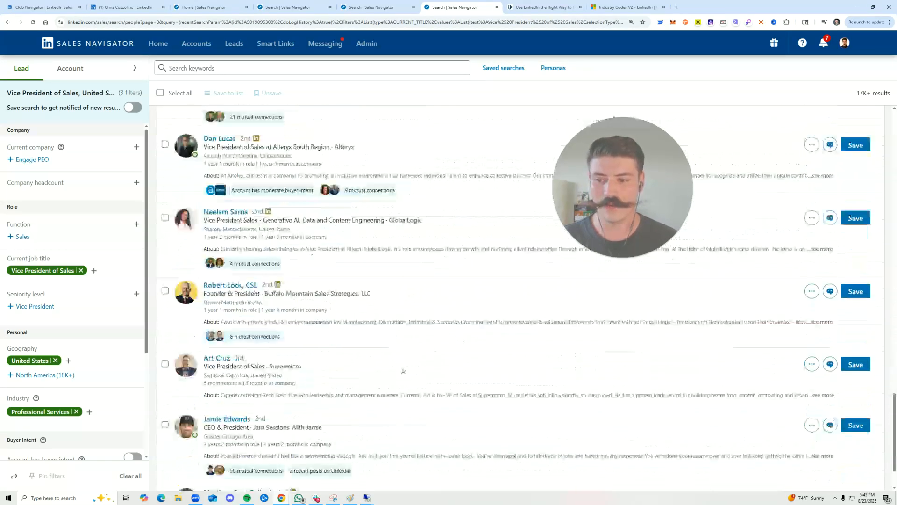
Open the profile preview of the CEO & President lead near the end of page 8 and read the About section and AT&T experience
{"action": "left_click_drag", "start_coordinate": [204, 299], "coordinate": [248, 298]}
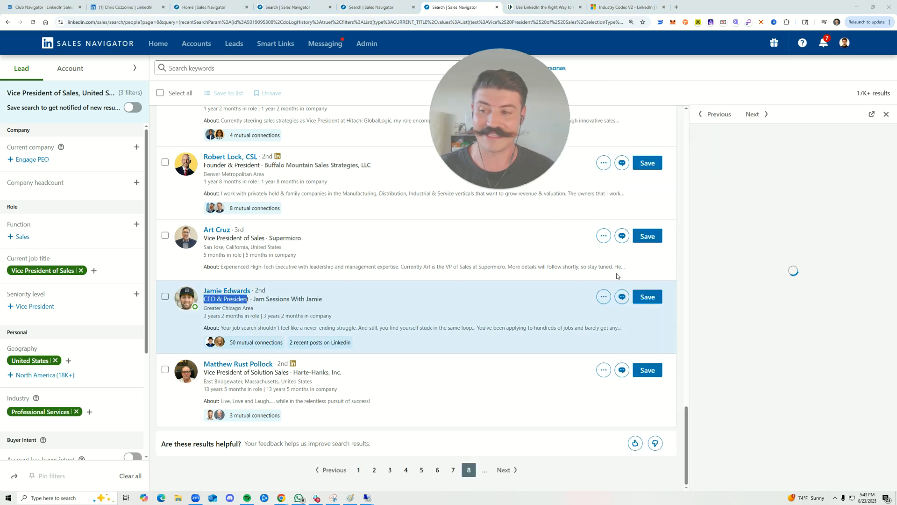
{"action": "scroll", "coordinate": [824, 287], "scroll_direction": "down", "scroll_amount": 8}
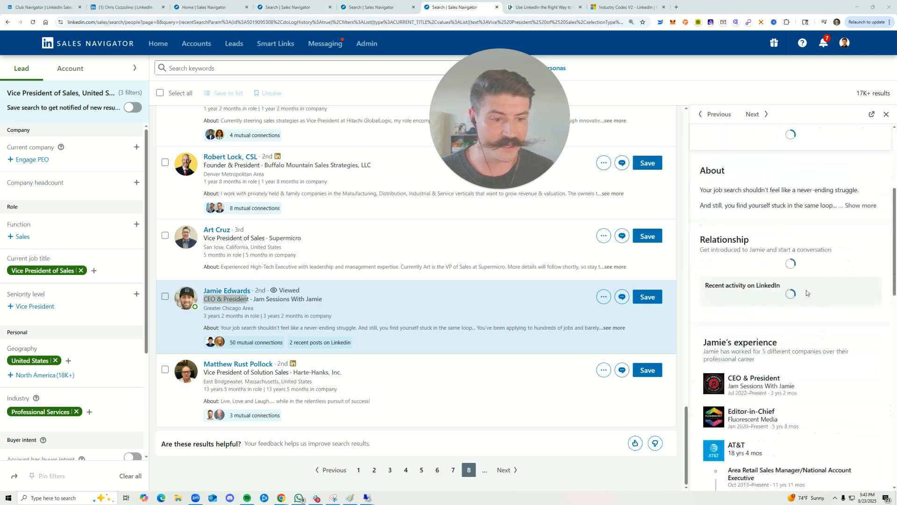
{"action": "left_click_drag", "start_coordinate": [706, 204], "coordinate": [778, 206]}
{"action": "left_click", "coordinate": [795, 216]}
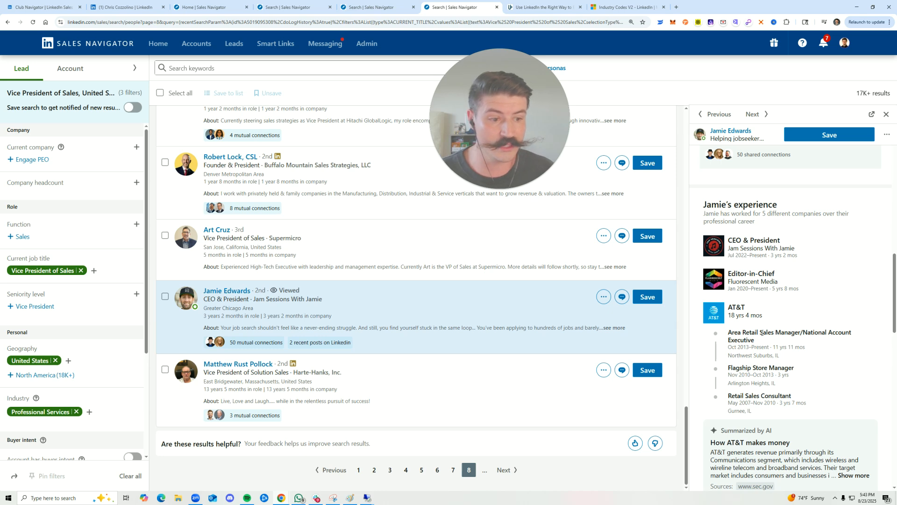
{"action": "left_click_drag", "start_coordinate": [761, 332], "coordinate": [806, 347]}
{"action": "left_click", "coordinate": [821, 277]}
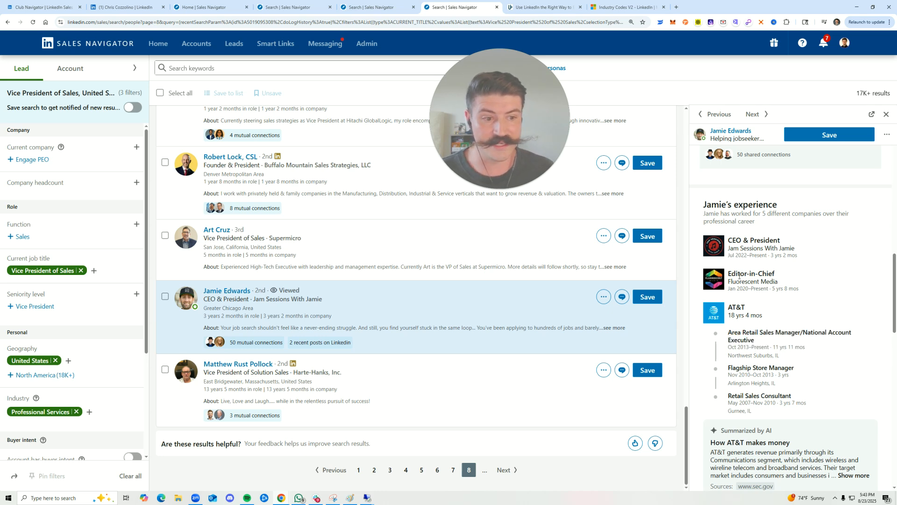
Examine the lead's CEO & President position in the experience section of the profile preview
{"action": "mouse_move", "coordinate": [802, 285]}
{"action": "left_click_drag", "start_coordinate": [733, 240], "coordinate": [797, 249]}
{"action": "mouse_move", "coordinate": [765, 251]}
{"action": "left_click", "coordinate": [822, 244]}
Check the dates of the lead's Vice President Branch Manager role and compare it with the search's Current job title filter
{"action": "scroll", "coordinate": [813, 271], "scroll_direction": "down", "scroll_amount": 4}
{"action": "scroll", "coordinate": [812, 273], "scroll_direction": "down", "scroll_amount": 2}
{"action": "left_click_drag", "start_coordinate": [743, 343], "coordinate": [832, 343]}
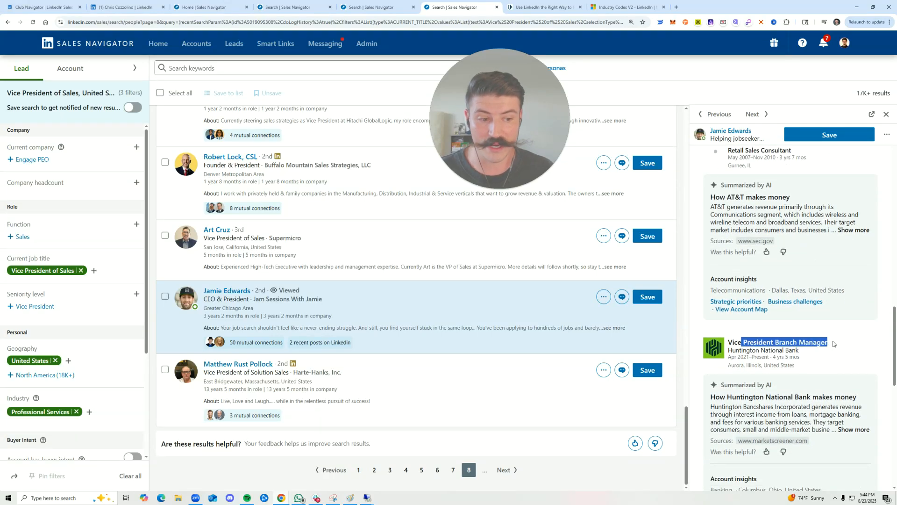
{"action": "left_click", "coordinate": [832, 345]}
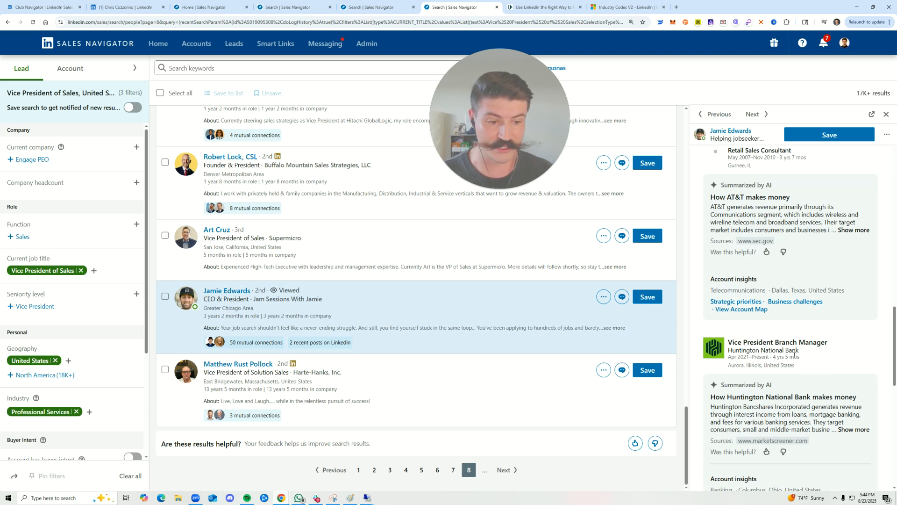
{"action": "double_click", "coordinate": [758, 357]}
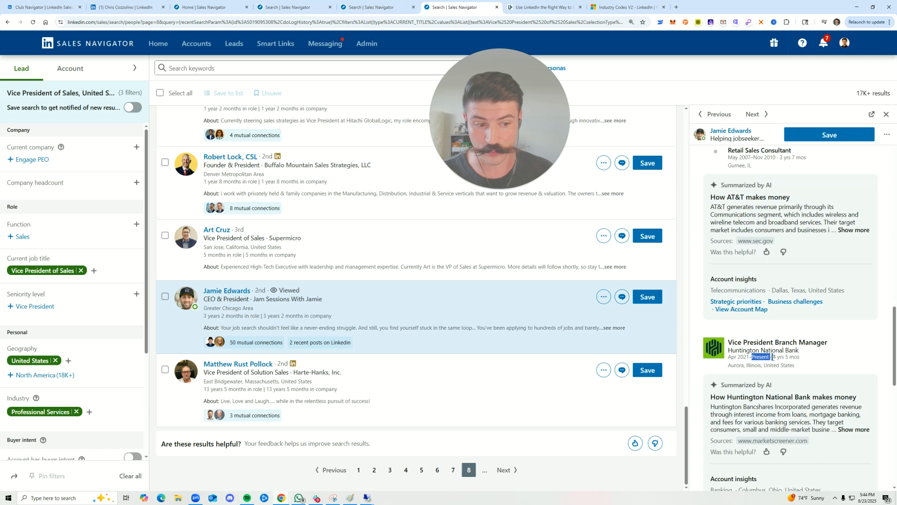
{"action": "left_click", "coordinate": [773, 358]}
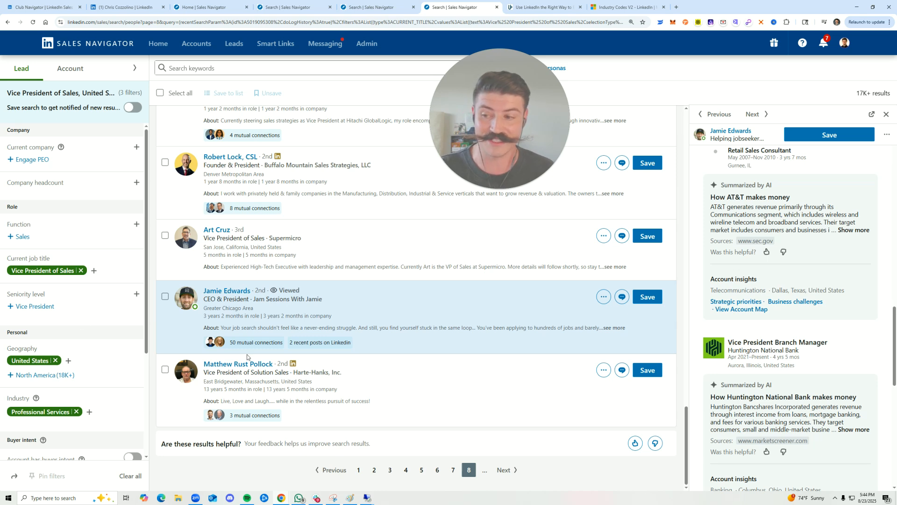
{"action": "left_click_drag", "start_coordinate": [14, 263], "coordinate": [35, 276]}
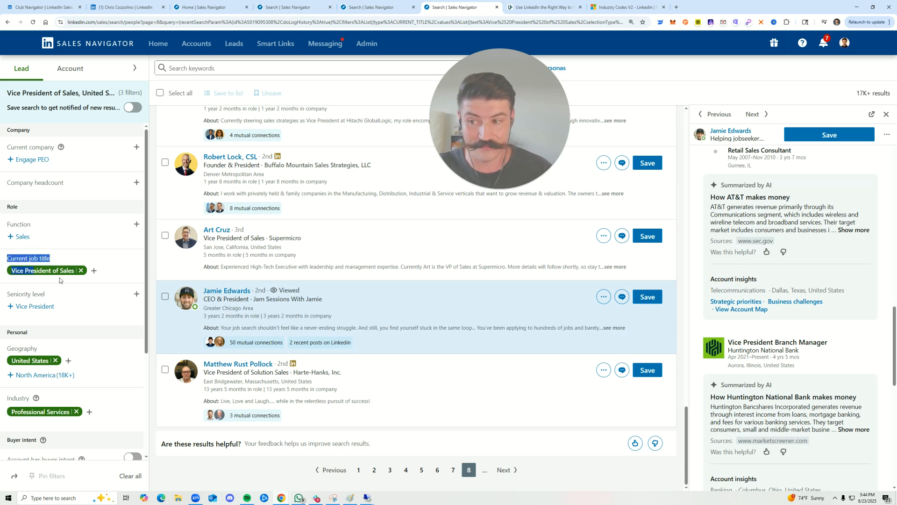
Examine the lead's Vice President Branch Manager and AT&T Area Retail Sales Manager titles for the searched keywords and close the profile preview
{"action": "left_click", "coordinate": [785, 273]}
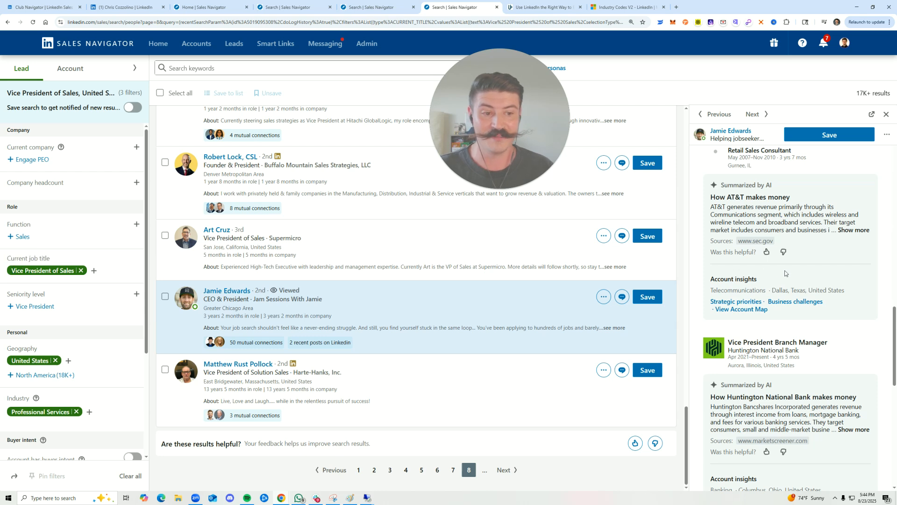
{"action": "left_click_drag", "start_coordinate": [732, 342], "coordinate": [774, 343]}
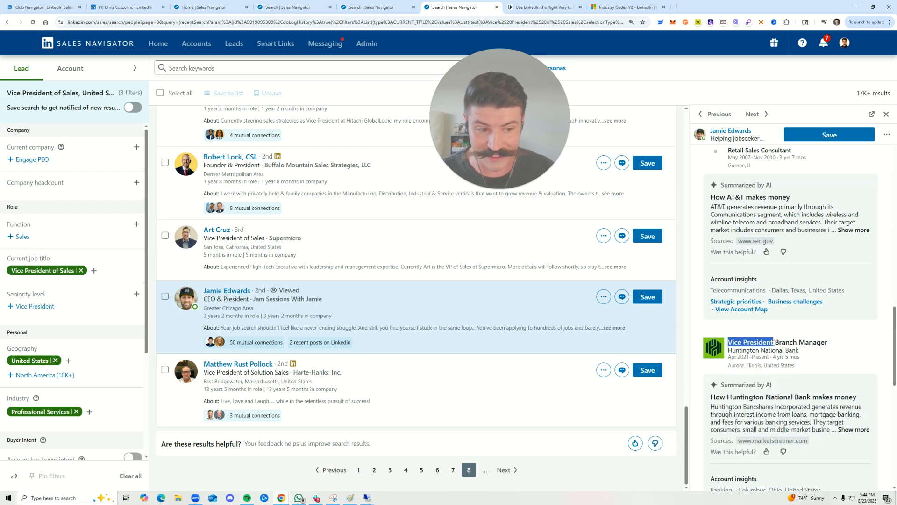
{"action": "scroll", "coordinate": [789, 393], "scroll_direction": "up", "scroll_amount": 4}
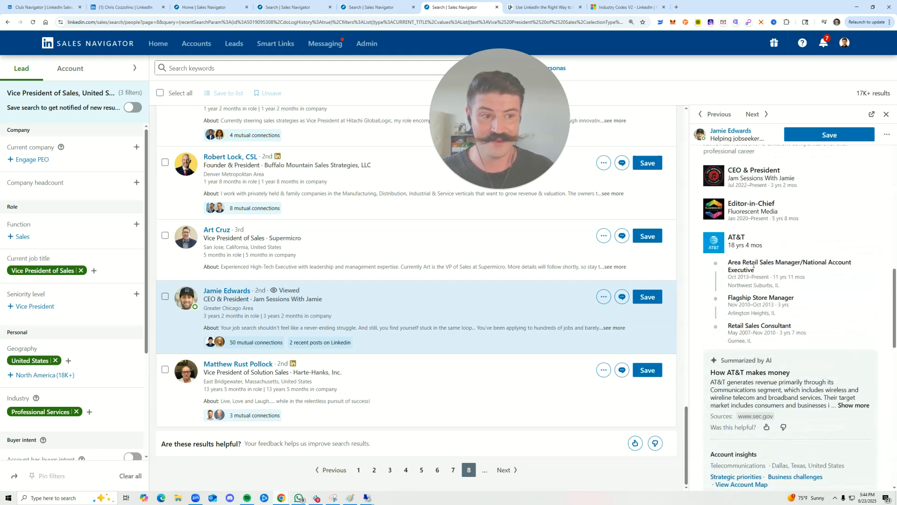
{"action": "mouse_move", "coordinate": [761, 263]}
{"action": "left_mouse_down"}
{"action": "mouse_move", "coordinate": [784, 263]}
{"action": "mouse_move", "coordinate": [775, 265]}
{"action": "left_mouse_up"}
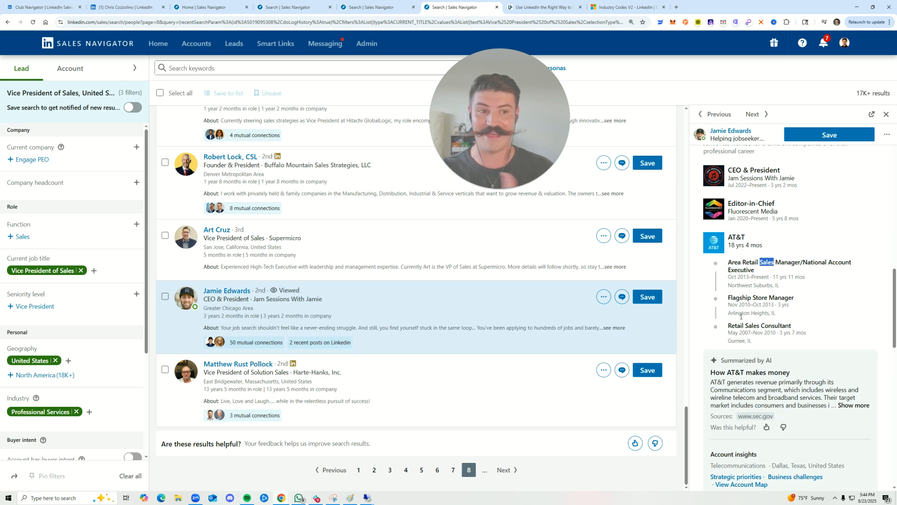
{"action": "scroll", "coordinate": [739, 256], "scroll_direction": "up", "scroll_amount": 2}
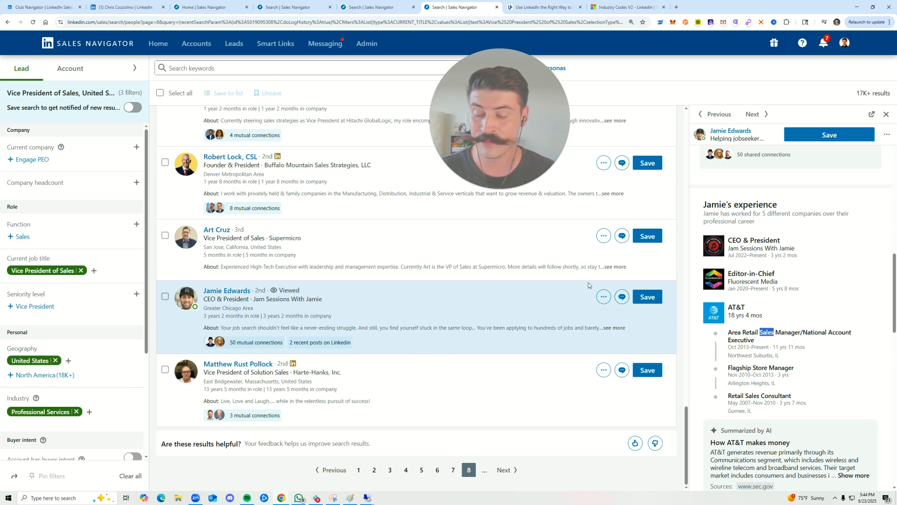
{"action": "left_click", "coordinate": [886, 115]}
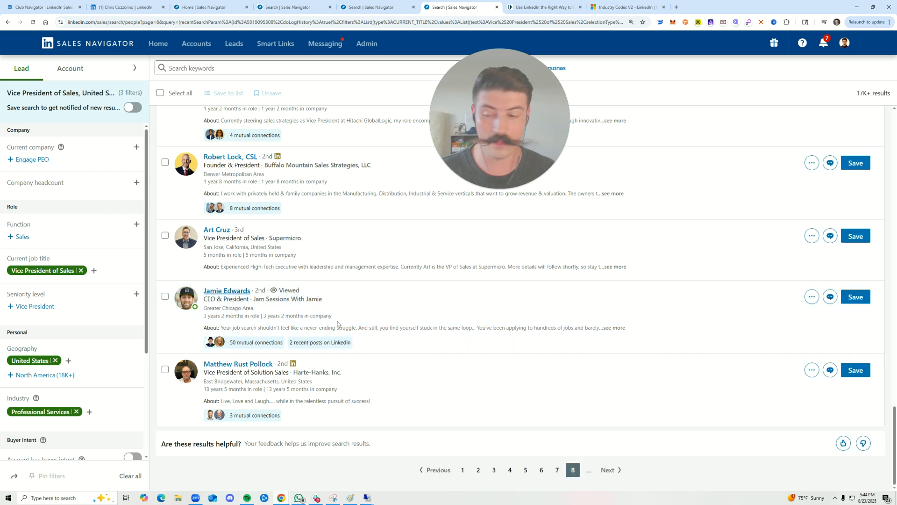
{"action": "scroll", "coordinate": [336, 322], "scroll_direction": "up", "scroll_amount": 4}
Start a new lead search with the full set of lead filters from the Sales Navigator home page
{"action": "left_click", "coordinate": [206, 7]}
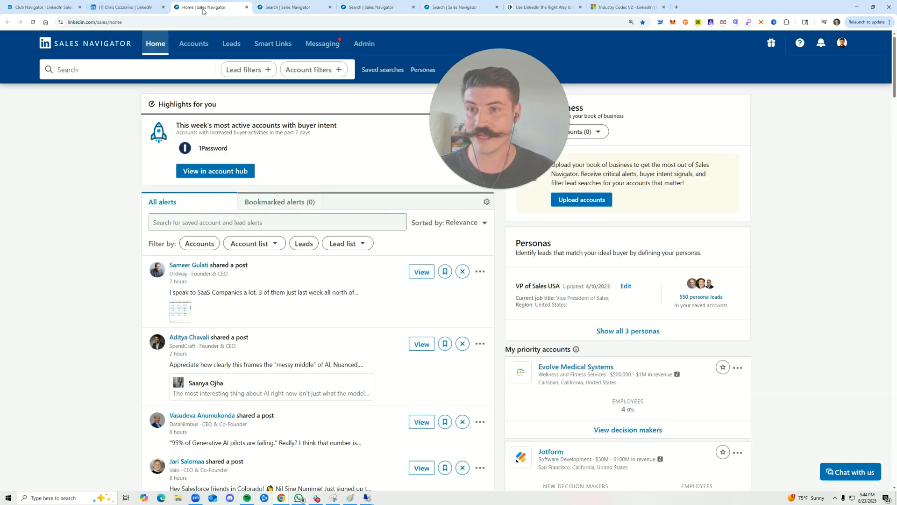
{"action": "left_click", "coordinate": [386, 69]}
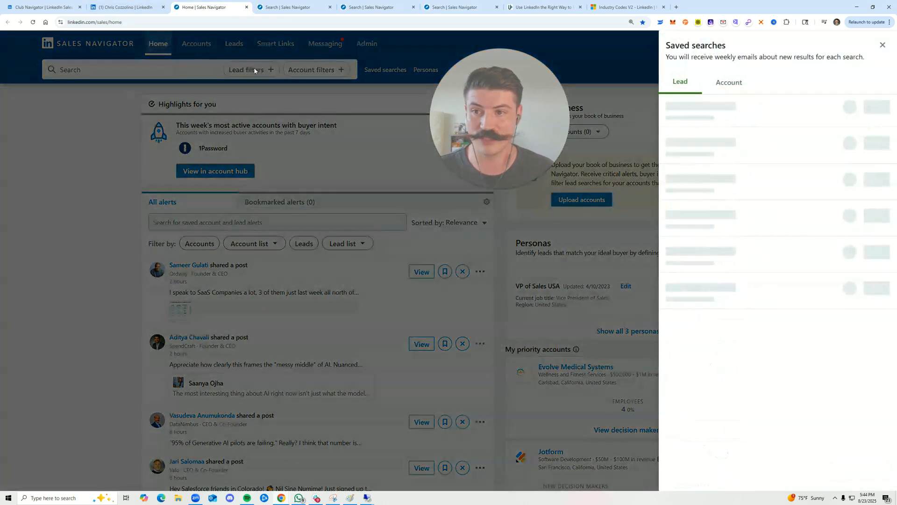
{"action": "left_click", "coordinate": [243, 72]}
{"action": "left_click_drag", "start_coordinate": [499, 101], "coordinate": [682, 149]}
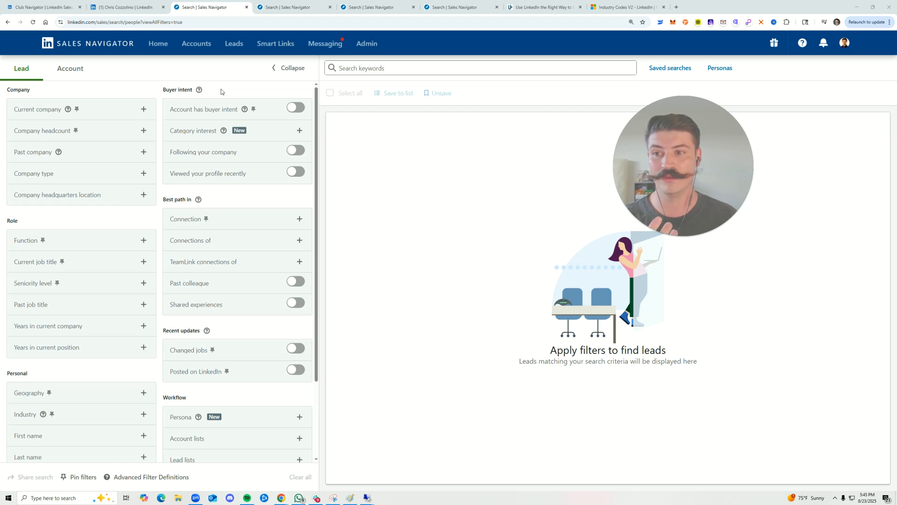
Add freelance, consulting and self as free-text values in the Current company filter
{"action": "left_click", "coordinate": [143, 109]}
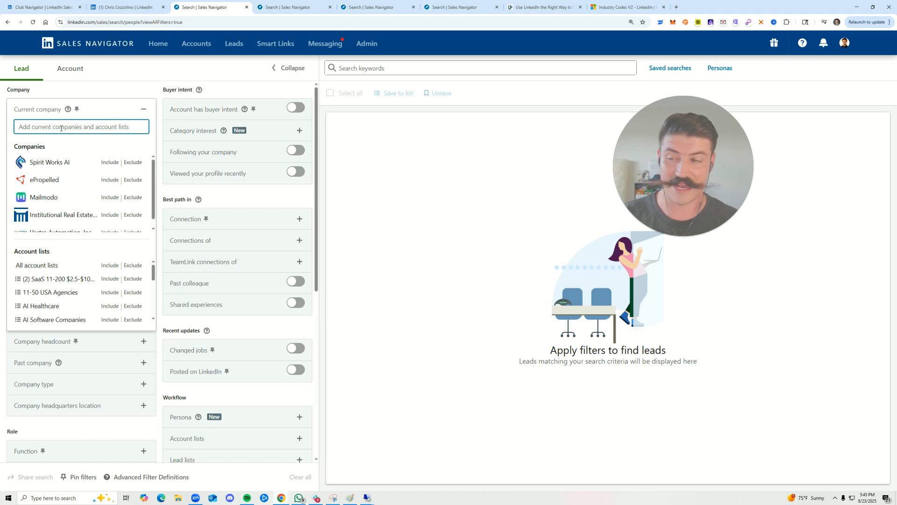
{"action": "left_click", "coordinate": [83, 91]}
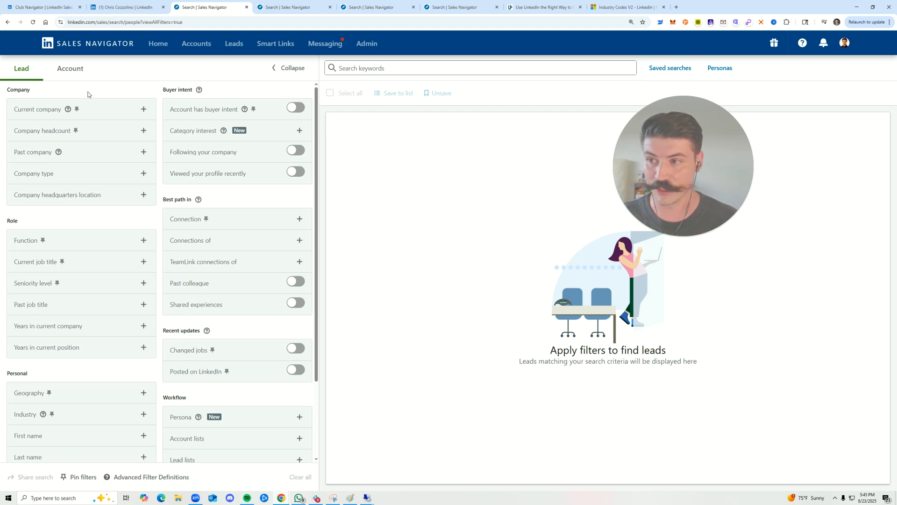
{"action": "left_click", "coordinate": [140, 111]}
{"action": "type", "text": "freelance"}
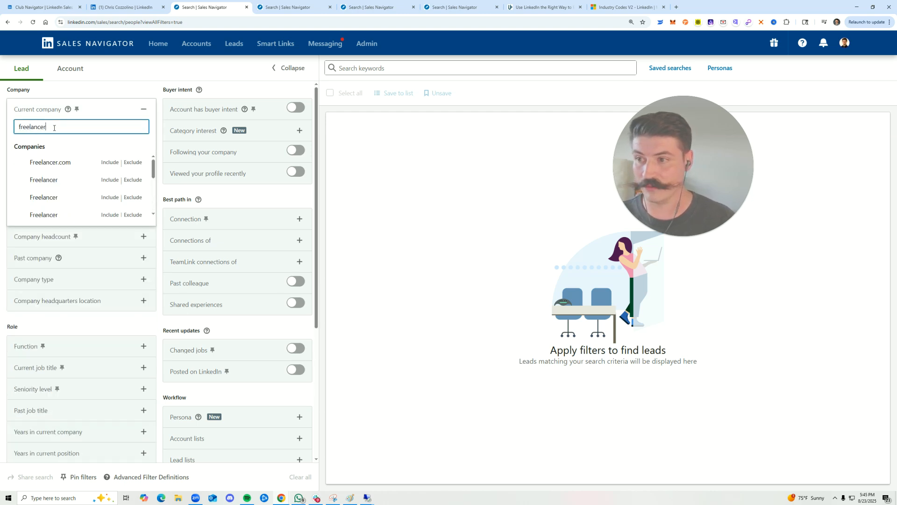
{"action": "key", "text": "Return"}
{"action": "type", "text": "consulting"}
{"action": "key", "text": "Return"}
{"action": "type", "text": "self"}
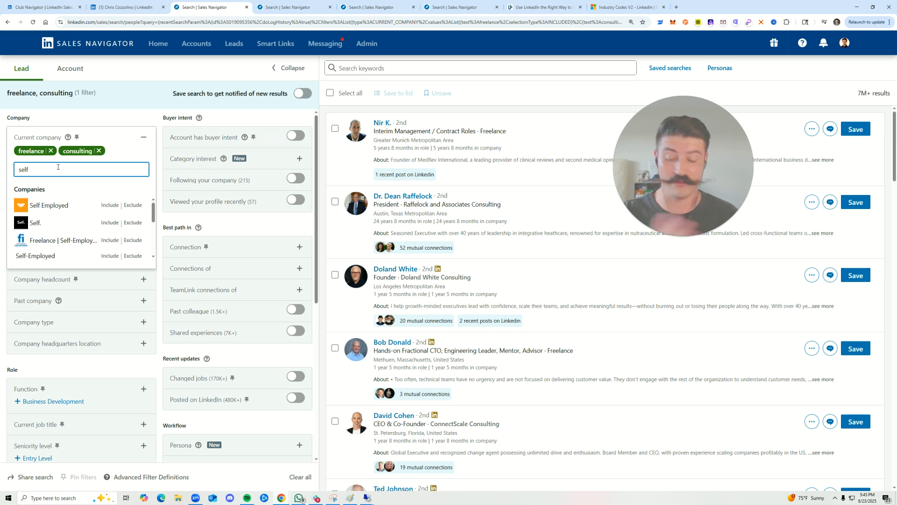
{"action": "key", "text": "Return"}
Switch the freelance, consulting and self values in the Current company filter from included to excluded
{"action": "left_click", "coordinate": [42, 151]}
{"action": "left_click", "coordinate": [87, 151]}
{"action": "left_click", "coordinate": [116, 150]}
Add stealth and Retired to the Current company filter as excluded values
{"action": "left_click", "coordinate": [104, 173]}
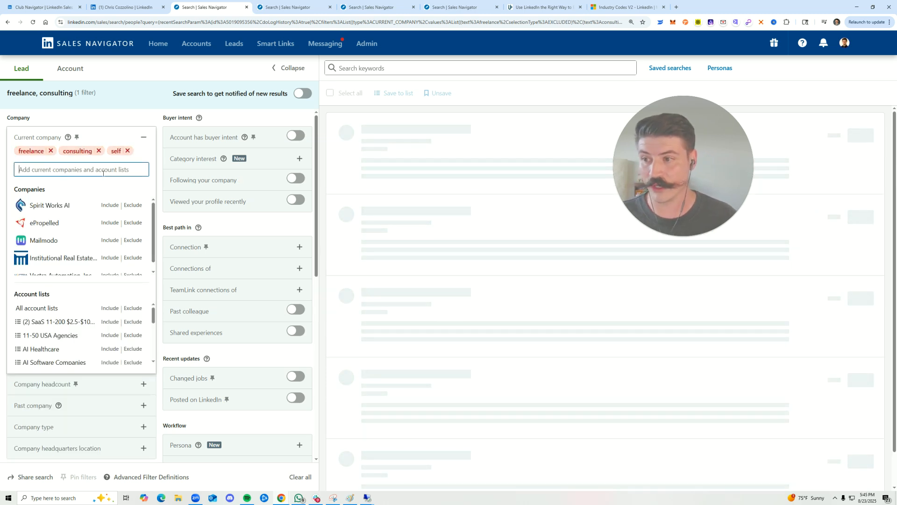
{"action": "type", "text": "stealth"}
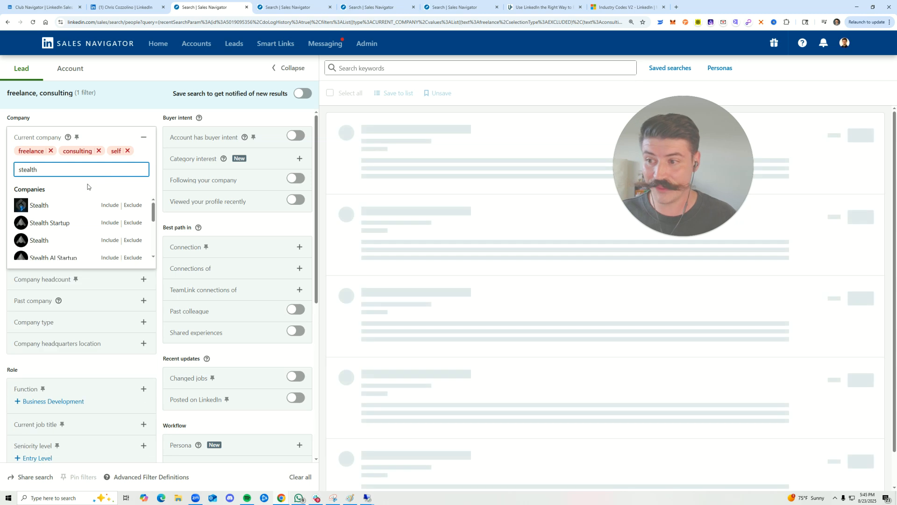
{"action": "key", "text": "Return"}
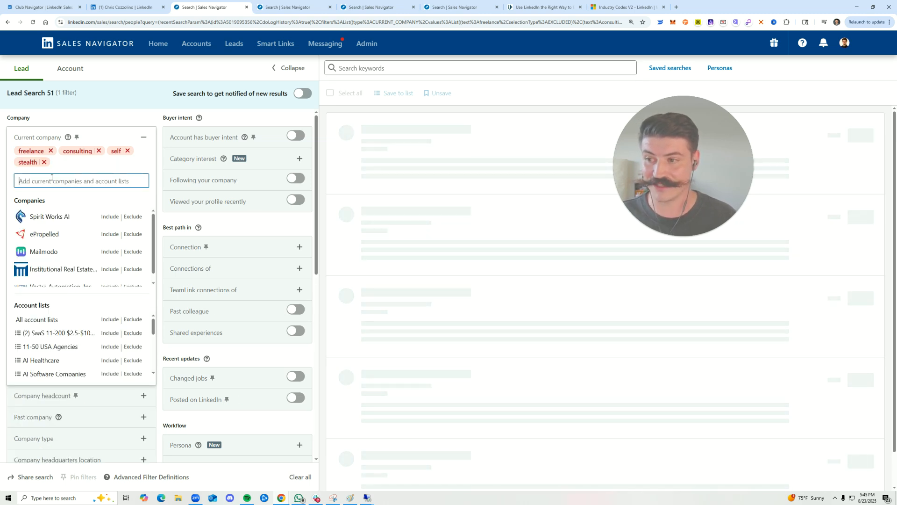
{"action": "type", "text": "reti"}
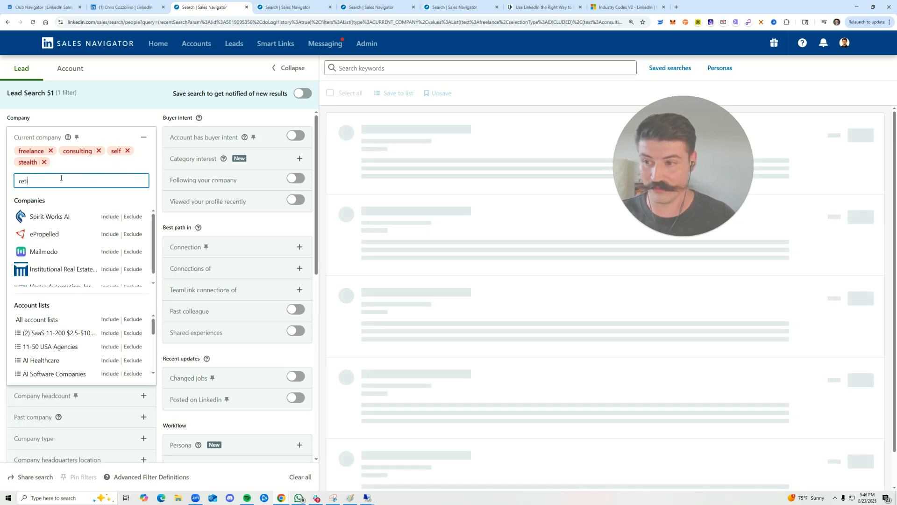
{"action": "type", "text": "red"}
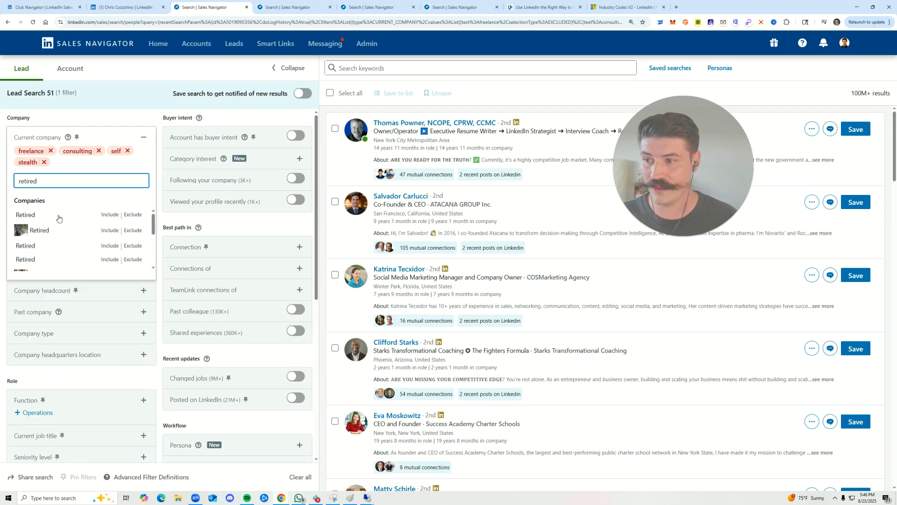
{"action": "left_click", "coordinate": [133, 215]}
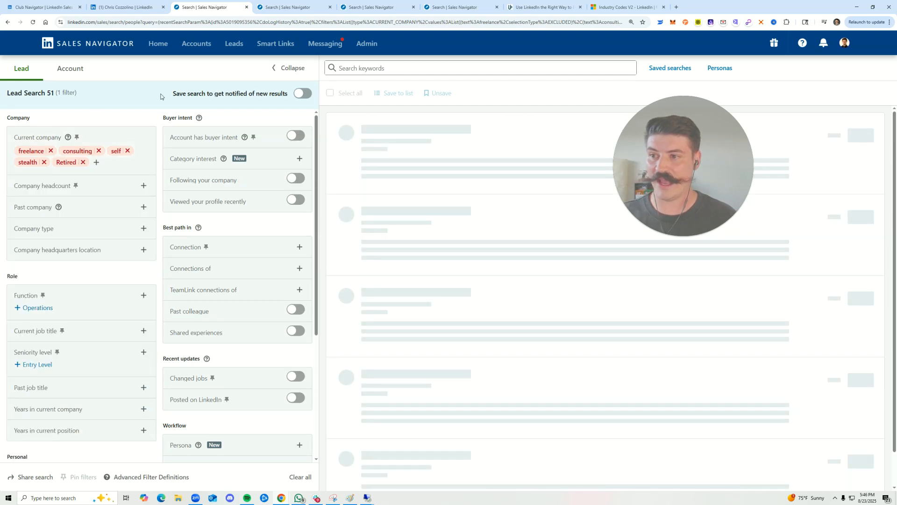
{"action": "left_click_drag", "start_coordinate": [21, 137], "coordinate": [133, 157]}
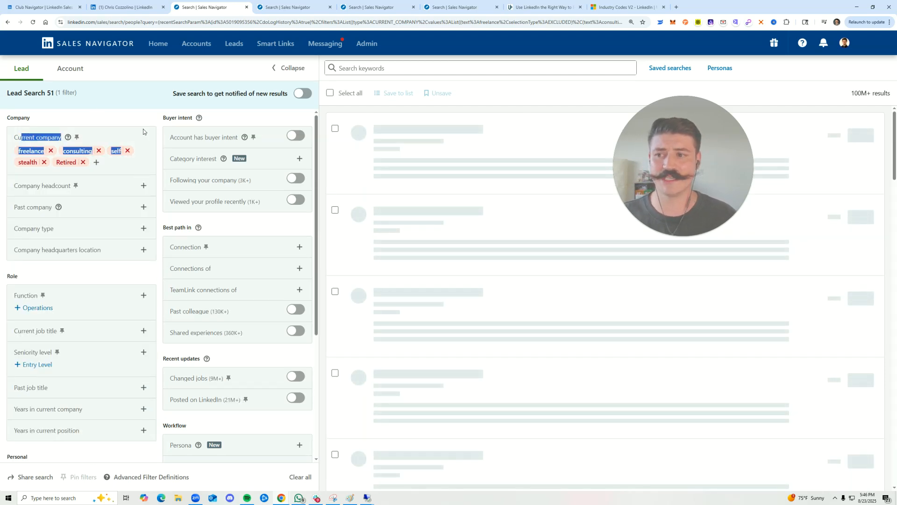
{"action": "left_click", "coordinate": [117, 120]}
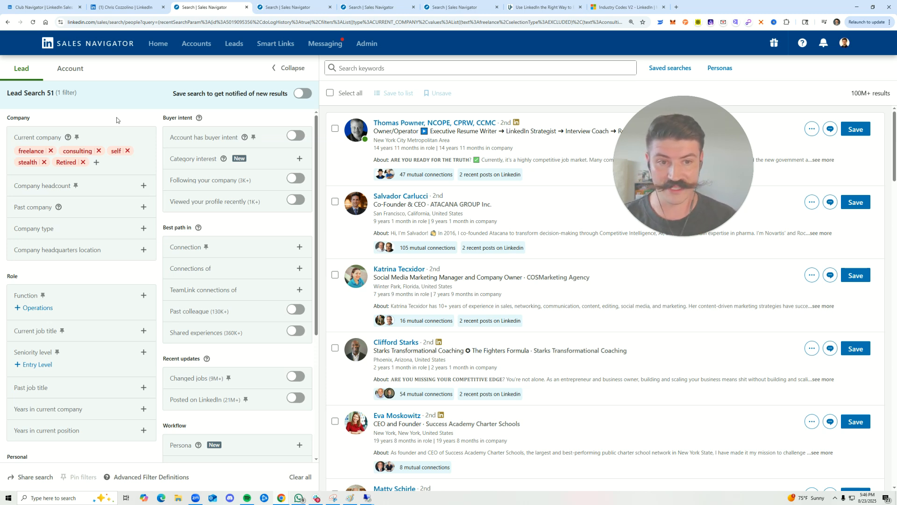
{"action": "left_click_drag", "start_coordinate": [677, 173], "coordinate": [767, 197]}
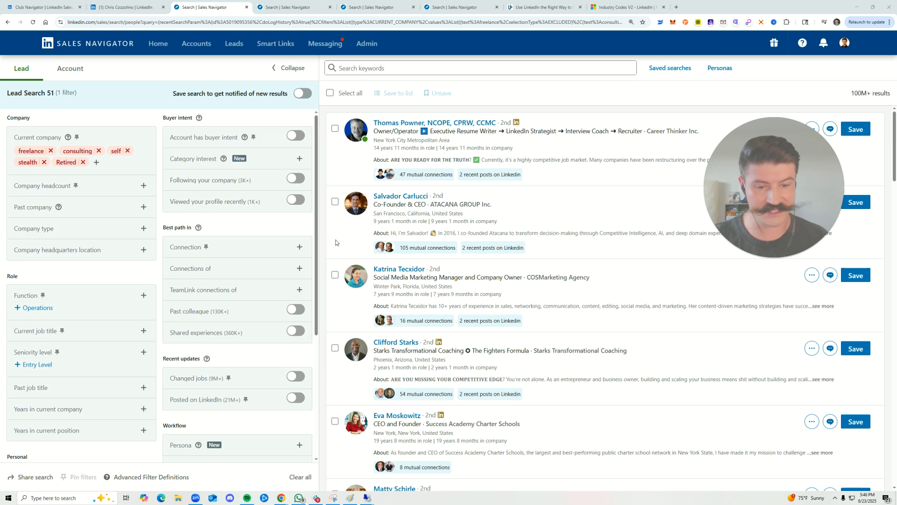
{"action": "left_click", "coordinate": [95, 162]}
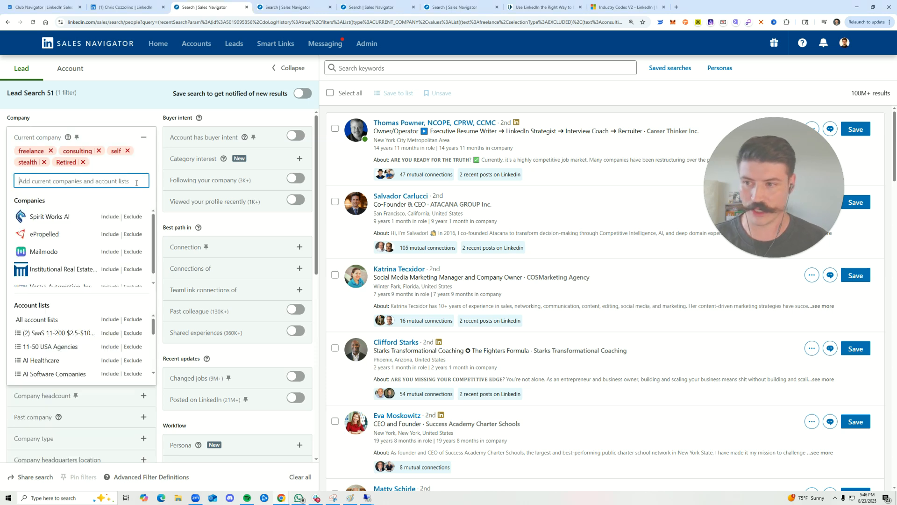
{"action": "key", "text": "Escape"}
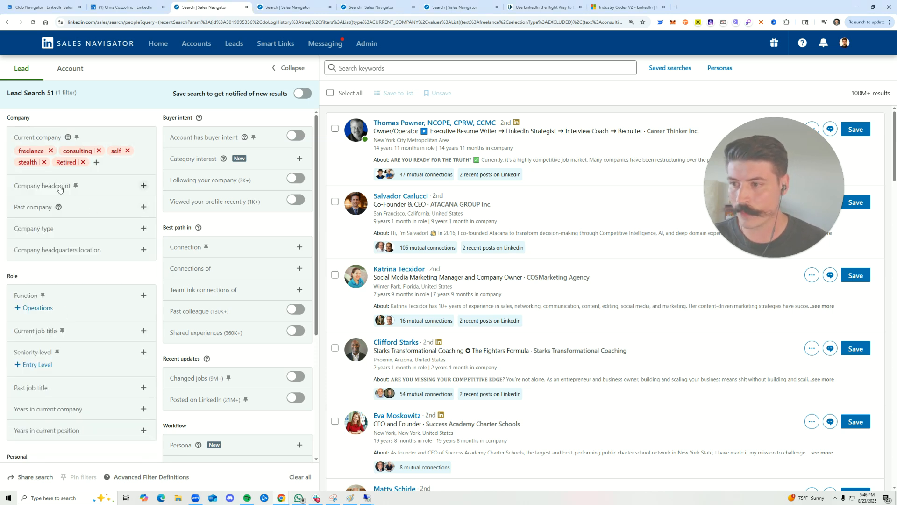
Add the exact-match title "coach", with its quotation marks, to the Current job title filter
{"action": "scroll", "coordinate": [116, 281], "scroll_direction": "down", "scroll_amount": 2}
{"action": "left_click", "coordinate": [143, 260]}
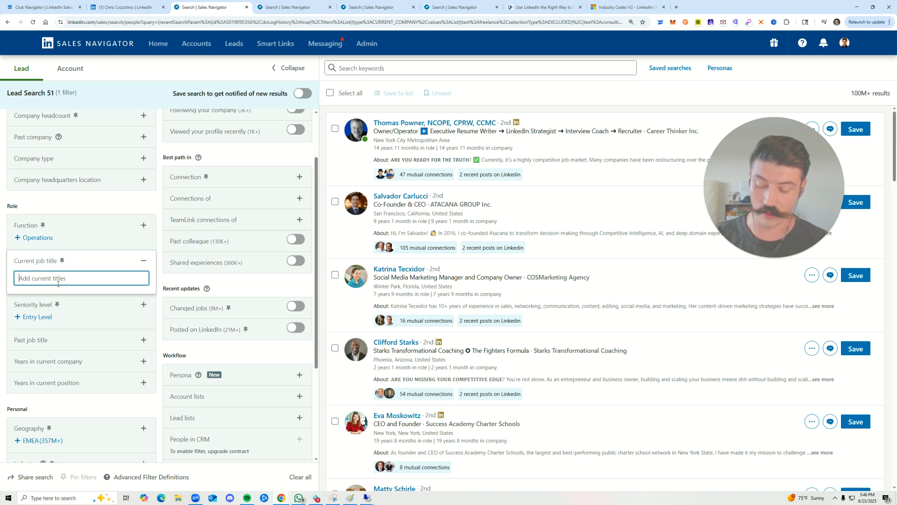
{"action": "type", "text": "\"coach"}
{"action": "key", "text": "BackSpace"}
{"action": "key", "text": "BackSpace"}
{"action": "key", "text": "BackSpace"}
{"action": "key", "text": "BackSpace"}
{"action": "key", "text": "BackSpace"}
{"action": "key", "text": "BackSpace"}
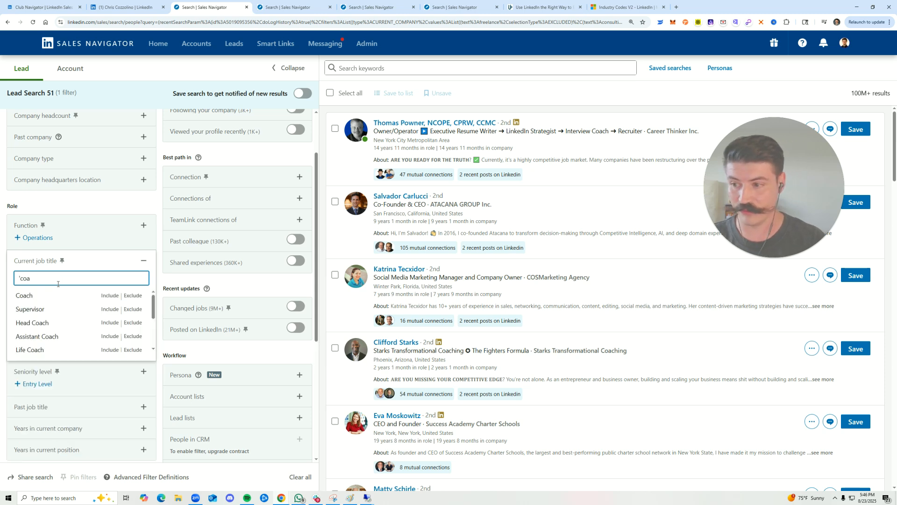
{"action": "type", "text": "\"coach\""}
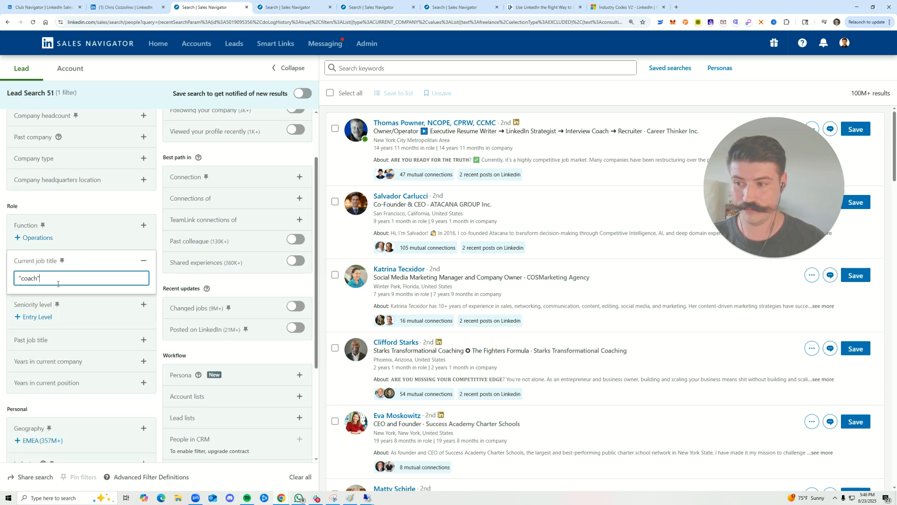
{"action": "key", "text": "Return"}
Add the quoted title "consultant" to the Current job title filter
{"action": "type", "text": "\"coa"}
{"action": "key", "text": "BackSpace"}
{"action": "type", "text": "nsultant\""}
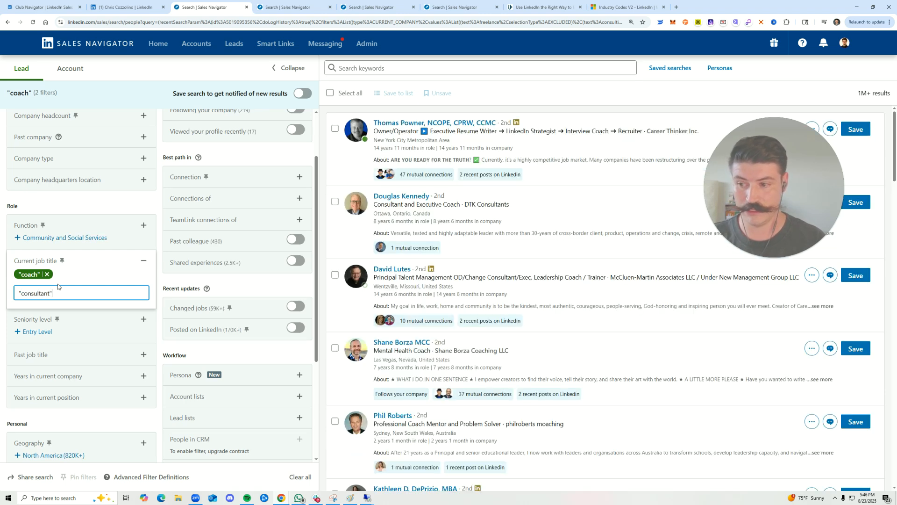
{"action": "key", "text": "Return"}
Add the quoted titles "freelancer" and "freelance" to the Current job title filter
{"action": "type", "text": "\"freela"}
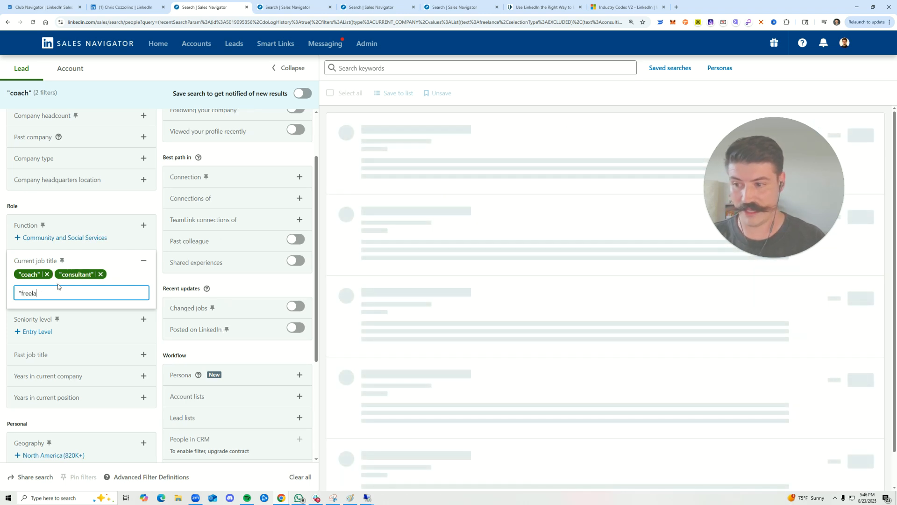
{"action": "type", "text": "ncer\""}
{"action": "key", "text": "Return"}
{"action": "type", "text": "\"freelance\""}
{"action": "key", "text": "Return"}
Add the quoted titles "intern" and "student" to the Current job title filter
{"action": "type", "text": "\"inte"}
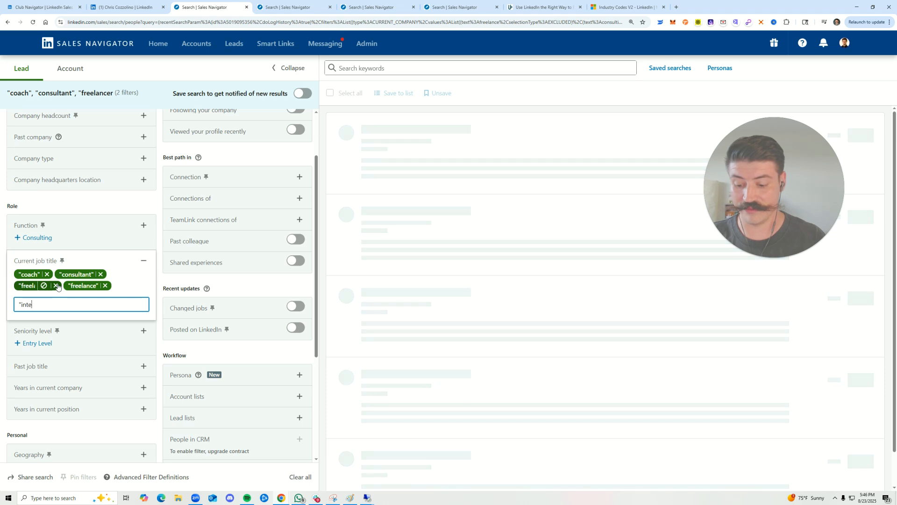
{"action": "type", "text": "rn\""}
{"action": "key", "text": "Return"}
{"action": "type", "text": "\"student\""}
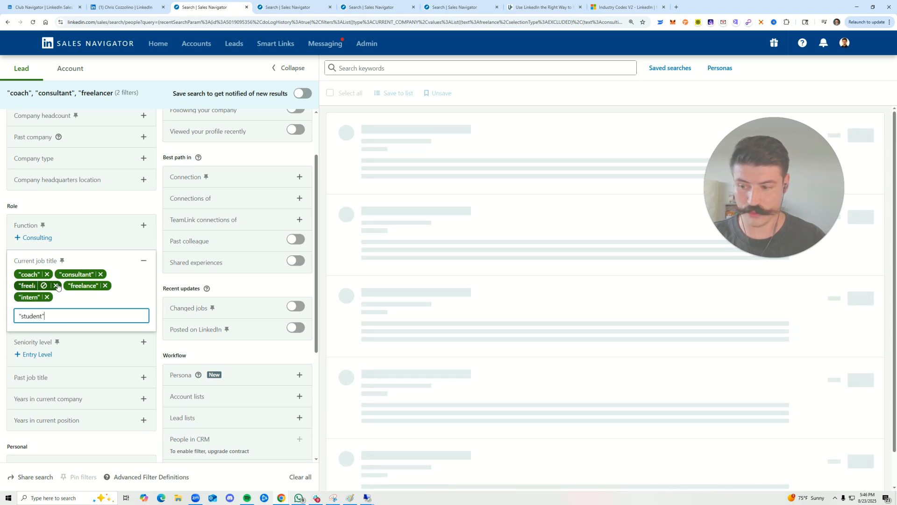
{"action": "key", "text": "Return"}
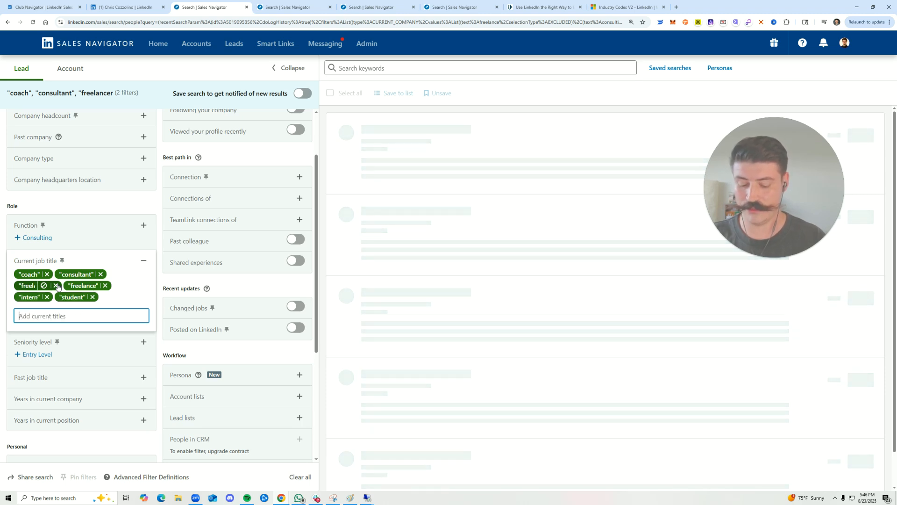
Add the quoted title "board member" and the title investor, with only an opening quotation mark, to the Current job title filter
{"action": "type", "text": "\""}
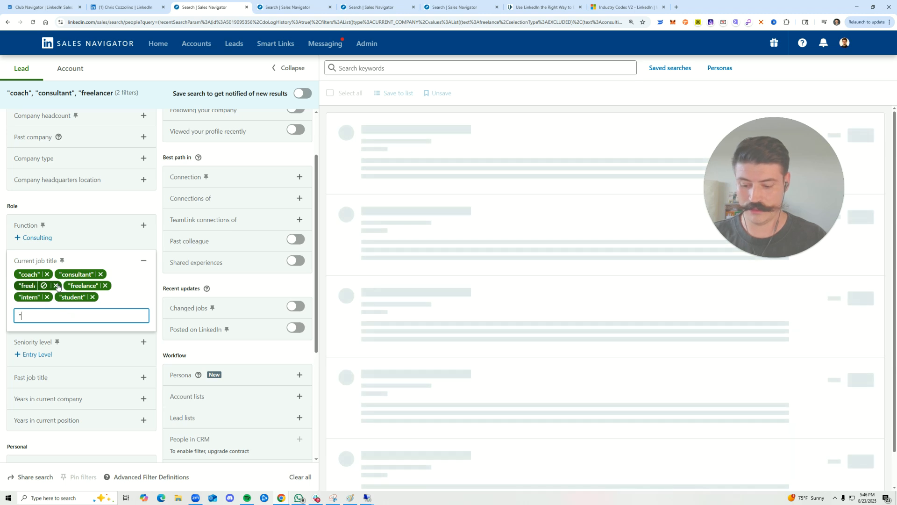
{"action": "type", "text": "board ma"}
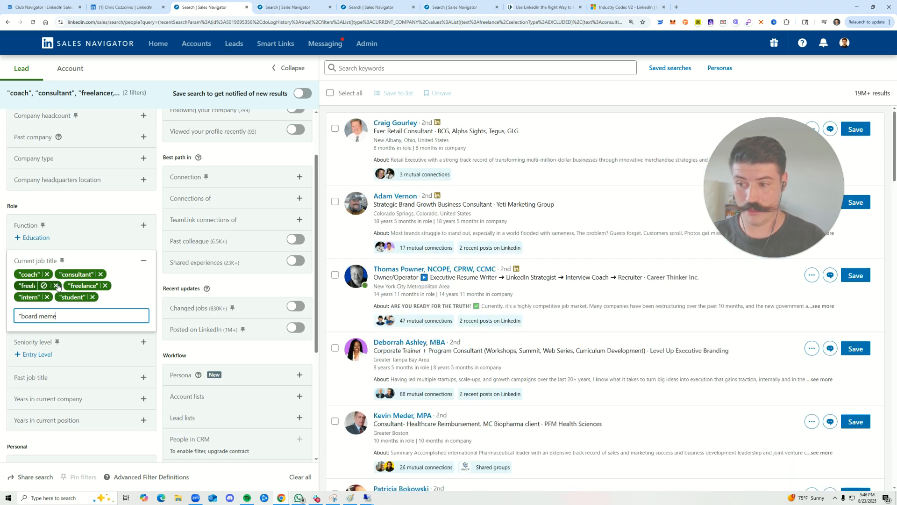
{"action": "type", "text": "mber\""}
{"action": "key", "text": "Return"}
{"action": "type", "text": "\"inve"}
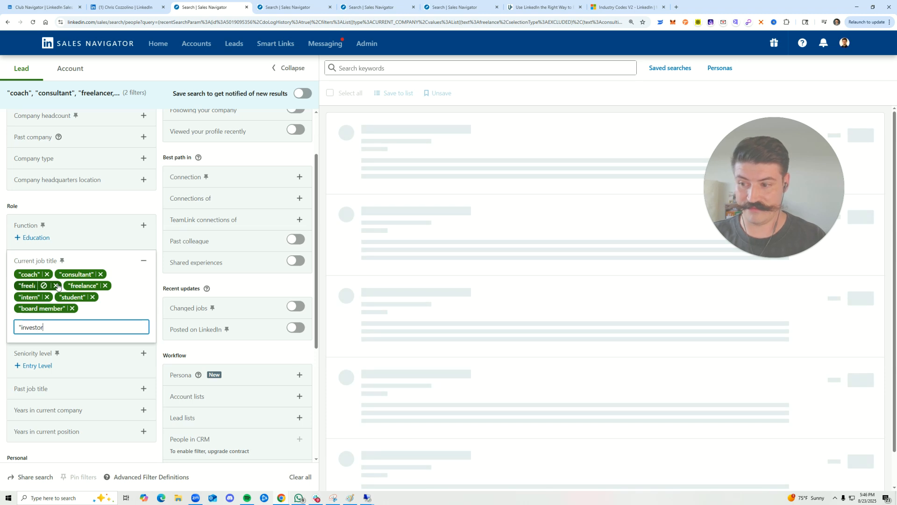
{"action": "type", "text": "stor"}
{"action": "key", "text": "Return"}
Add the quoted titles "advisor" and "assistant" to the Current job title filter
{"action": "type", "text": "\"advisor\""}
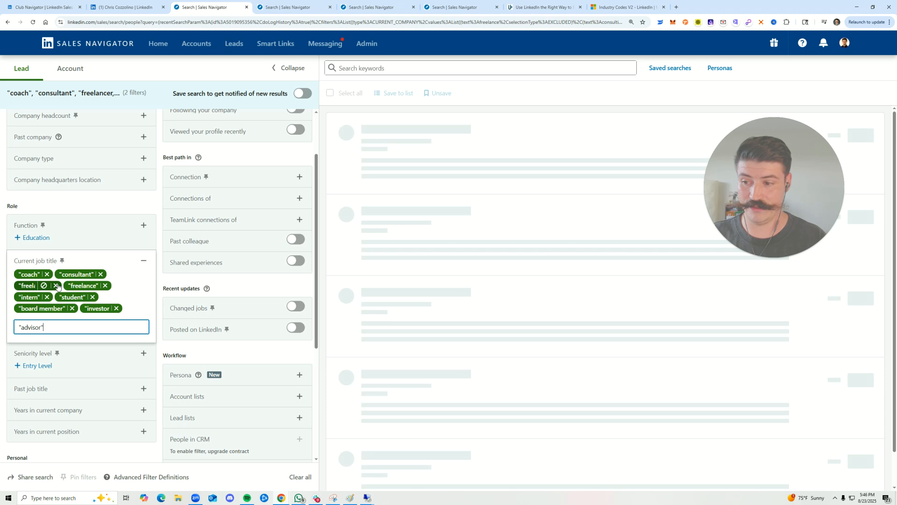
{"action": "key", "text": "Return"}
{"action": "type", "text": "\""}
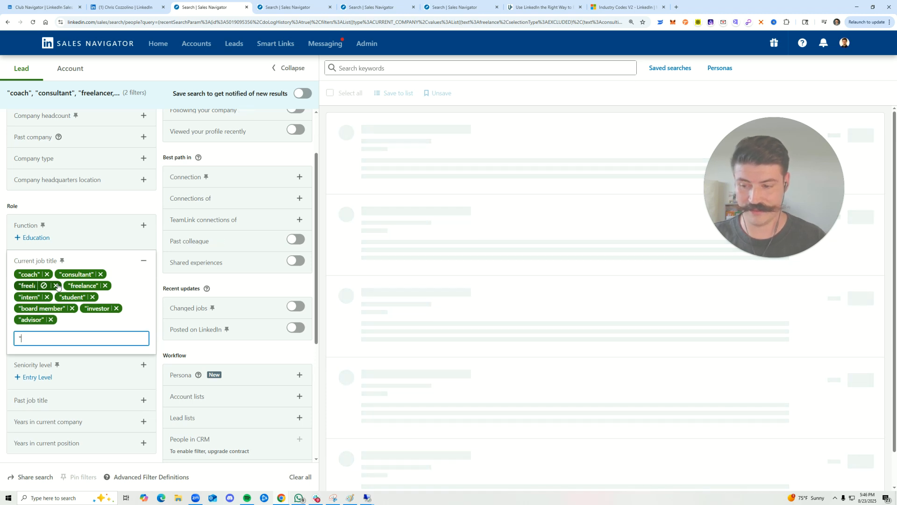
{"action": "type", "text": "assistant\""}
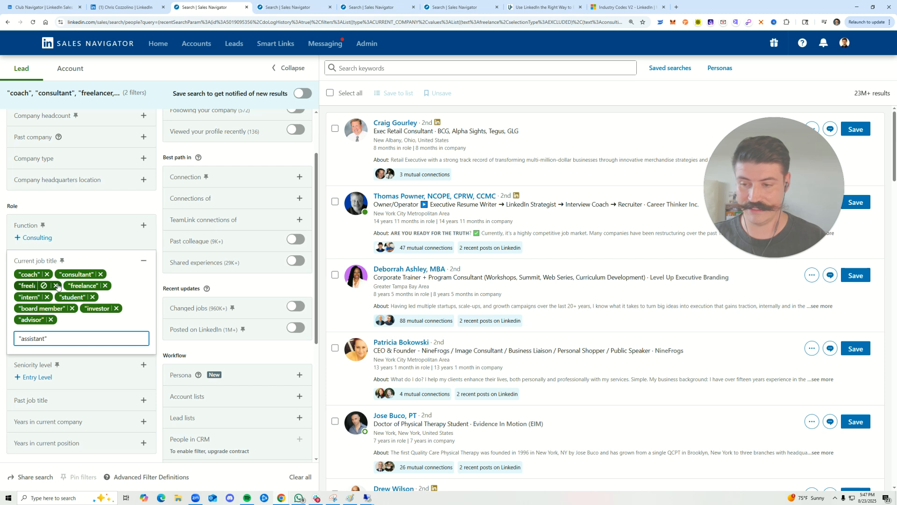
{"action": "key", "text": "Return"}
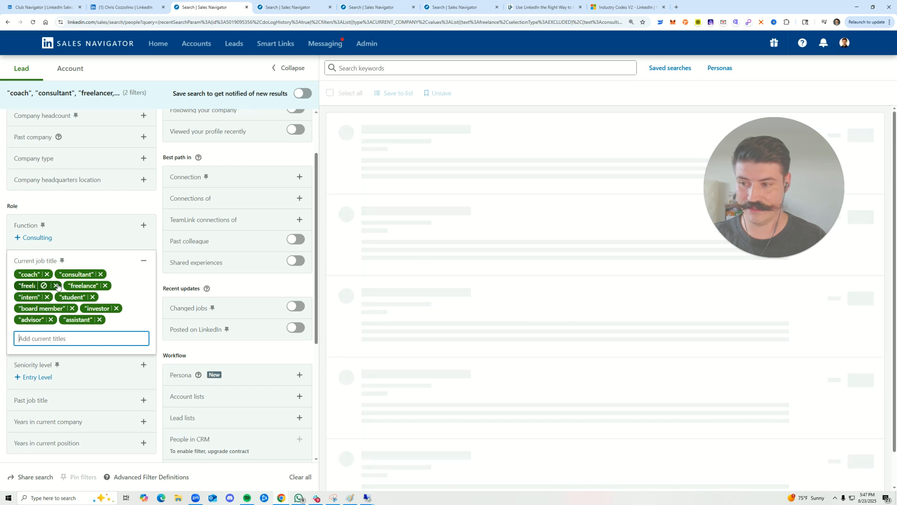
Switch all the Current job title entries, from "coach" through "assistant", from included to excluded
{"action": "left_click", "coordinate": [35, 274]}
{"action": "left_click", "coordinate": [89, 274]}
{"action": "left_click", "coordinate": [45, 285]}
{"action": "left_click", "coordinate": [77, 286]}
{"action": "left_click", "coordinate": [29, 297]}
{"action": "left_click", "coordinate": [71, 297]}
{"action": "left_click", "coordinate": [42, 308]}
{"action": "left_click", "coordinate": [104, 309]}
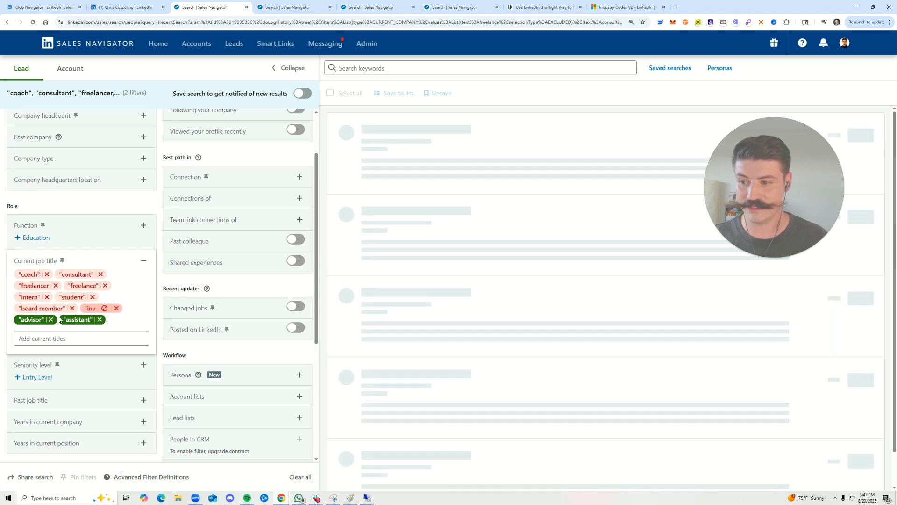
{"action": "left_click", "coordinate": [40, 319]}
{"action": "left_click", "coordinate": [87, 319]}
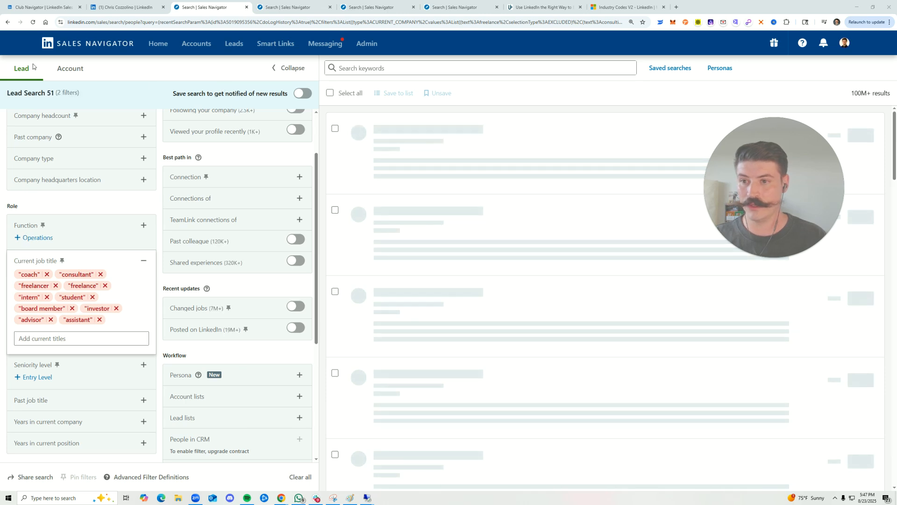
Restrict the Connection filter to 2nd degree connections and 3rd+ degree connections
{"action": "left_click", "coordinate": [299, 246]}
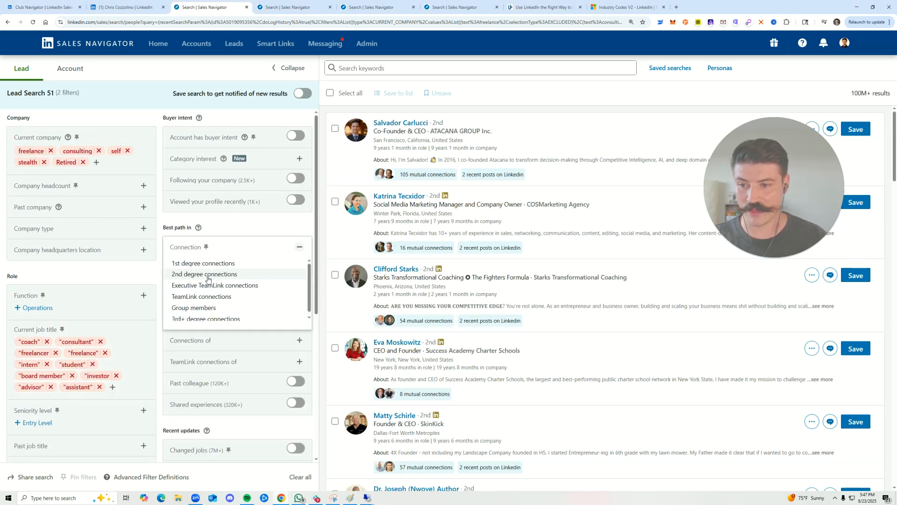
{"action": "left_click", "coordinate": [208, 276]}
{"action": "left_click", "coordinate": [208, 290]}
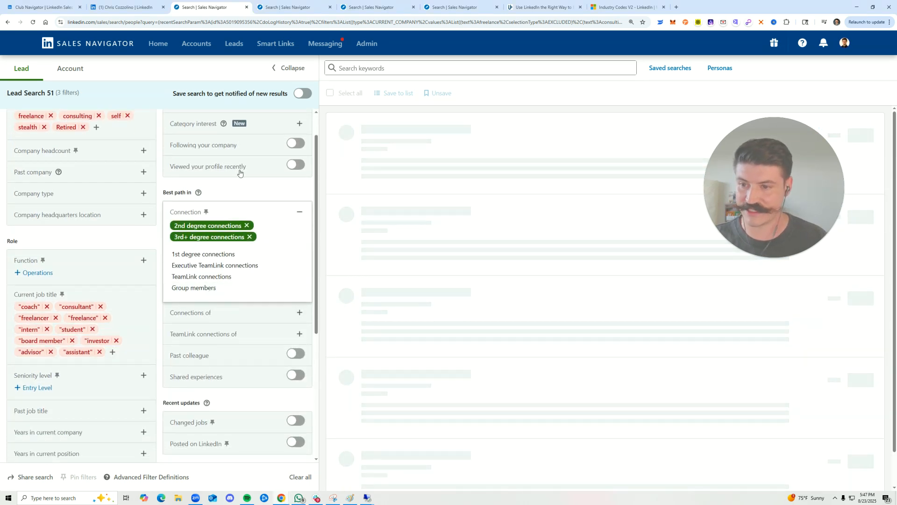
{"action": "scroll", "coordinate": [277, 284], "scroll_direction": "down", "scroll_amount": 2}
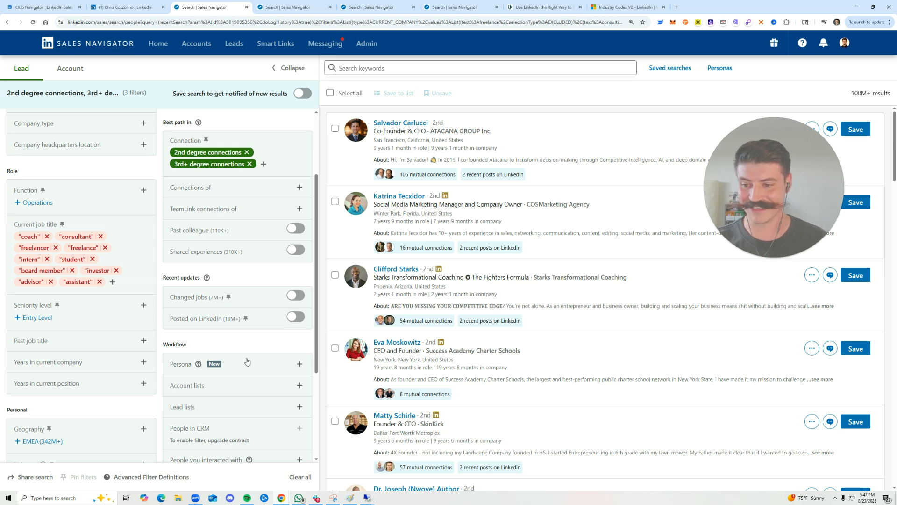
{"action": "scroll", "coordinate": [238, 321], "scroll_direction": "down", "scroll_amount": 2}
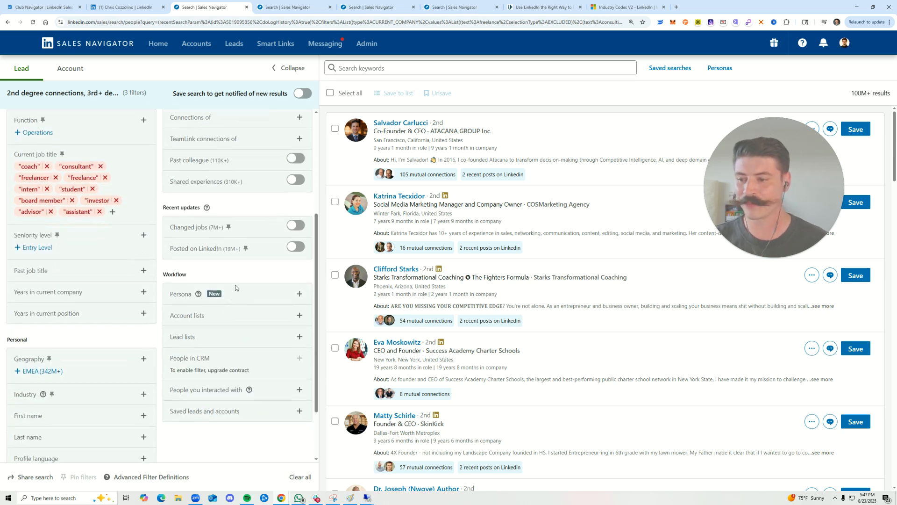
{"action": "scroll", "coordinate": [75, 308], "scroll_direction": "up", "scroll_amount": 5}
{"action": "scroll", "coordinate": [84, 322], "scroll_direction": "down", "scroll_amount": 2}
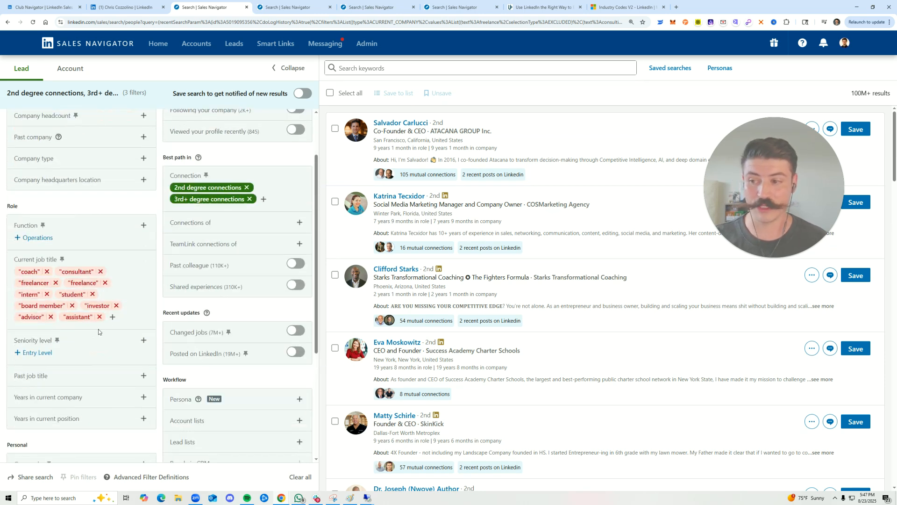
{"action": "scroll", "coordinate": [103, 331], "scroll_direction": "down", "scroll_amount": 1}
{"action": "left_click", "coordinate": [112, 282]}
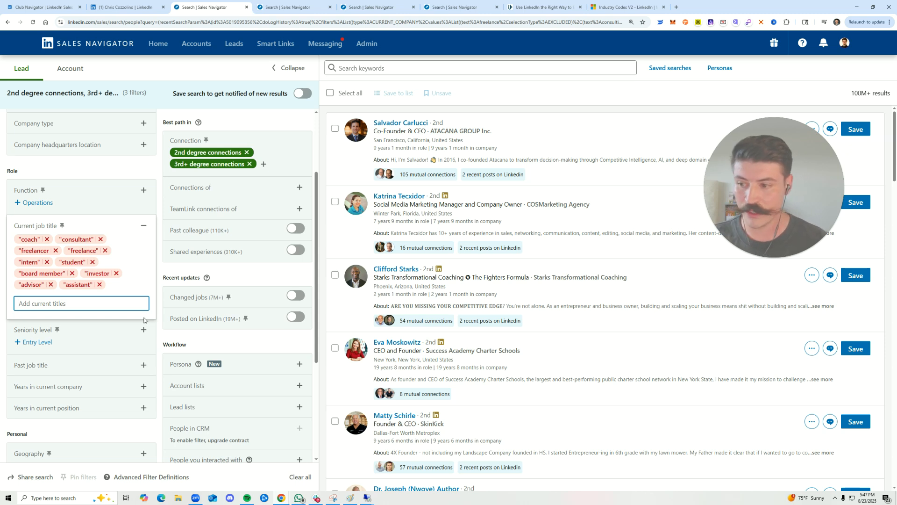
{"action": "left_click", "coordinate": [121, 173]}
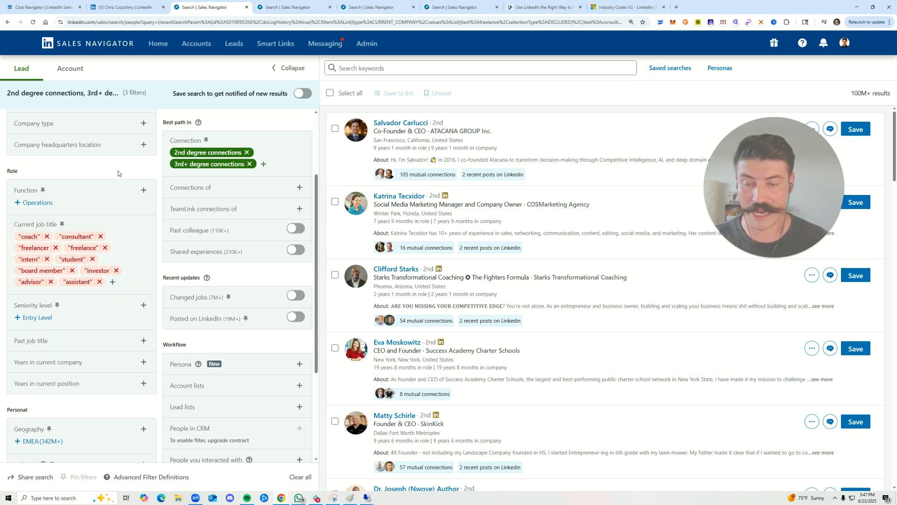
Go to the Vice President of Sales search and examine how closely the listed leads' job titles match that title
{"action": "left_click", "coordinate": [293, 6]}
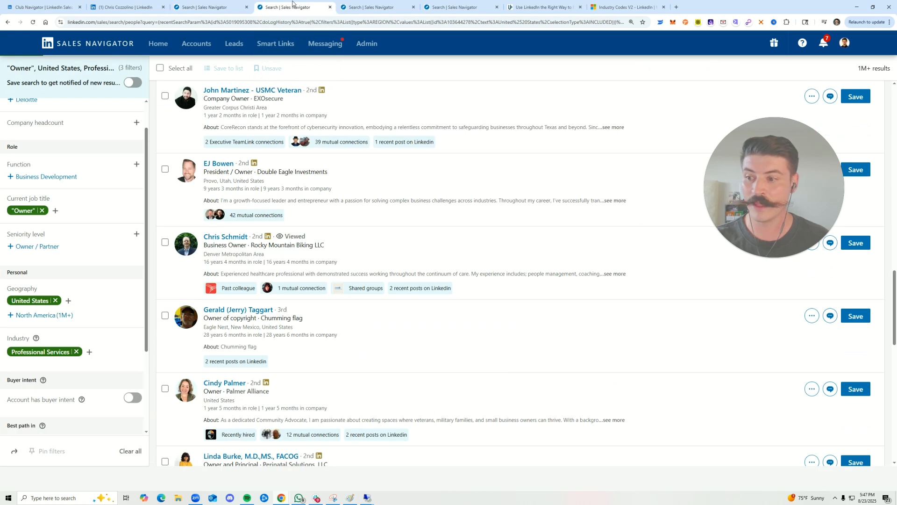
{"action": "left_click", "coordinate": [378, 9]}
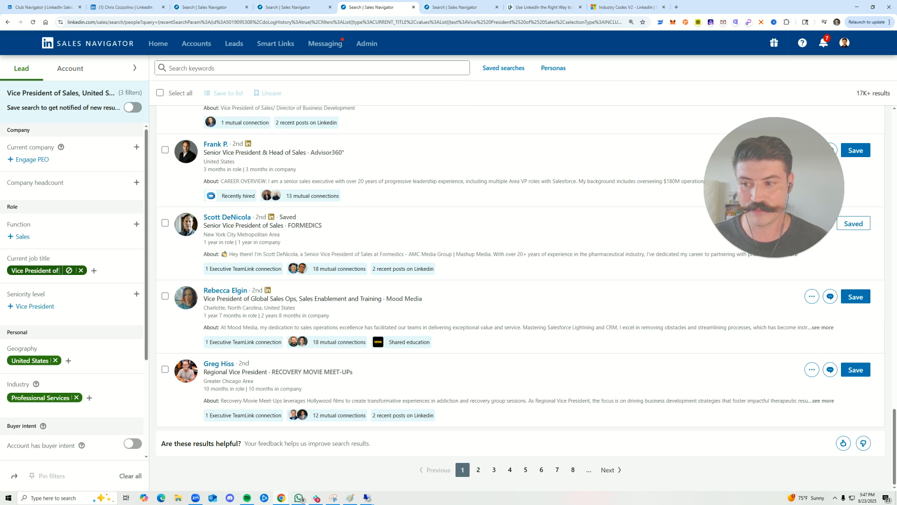
{"action": "scroll", "coordinate": [207, 237], "scroll_direction": "up", "scroll_amount": 3}
{"action": "left_click_drag", "start_coordinate": [203, 220], "coordinate": [275, 229]}
{"action": "left_click", "coordinate": [267, 229]}
{"action": "scroll", "coordinate": [267, 228], "scroll_direction": "up", "scroll_amount": 1}
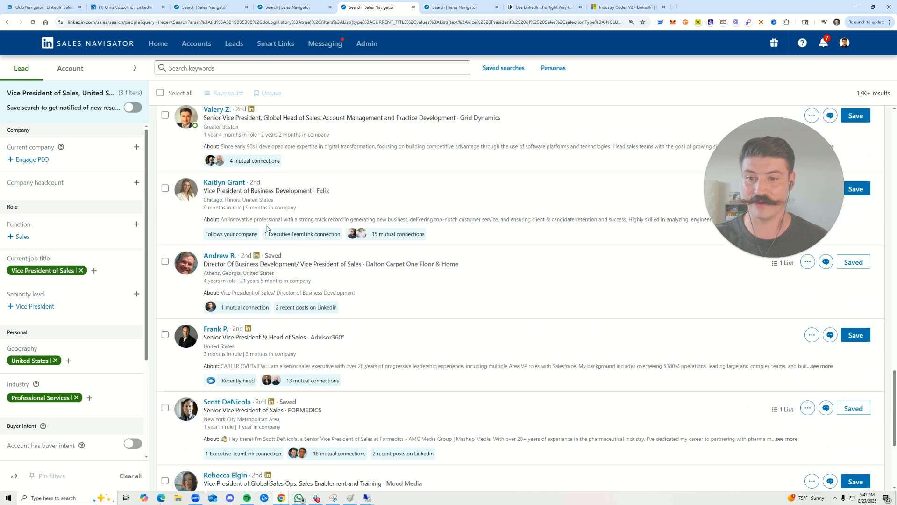
{"action": "scroll", "coordinate": [280, 262], "scroll_direction": "up", "scroll_amount": 1}
{"action": "left_click_drag", "start_coordinate": [303, 326], "coordinate": [366, 323]}
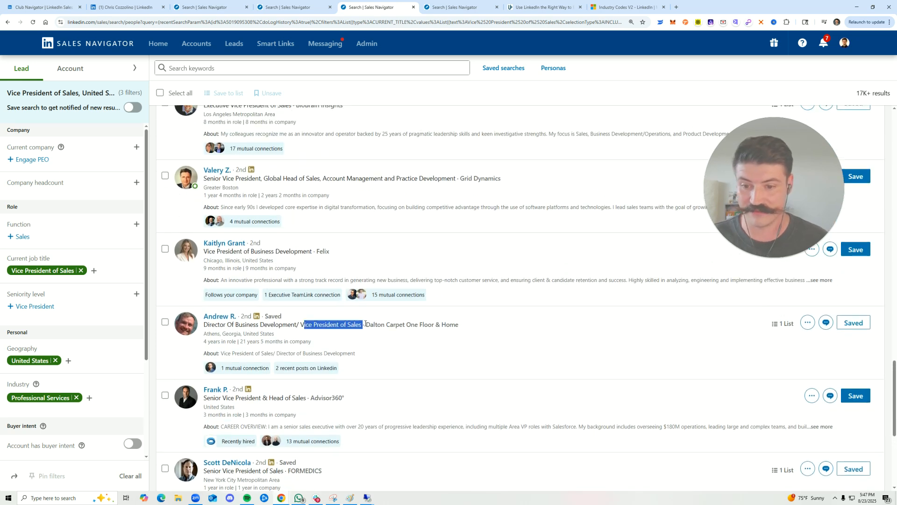
{"action": "left_click_drag", "start_coordinate": [300, 325], "coordinate": [362, 325]}
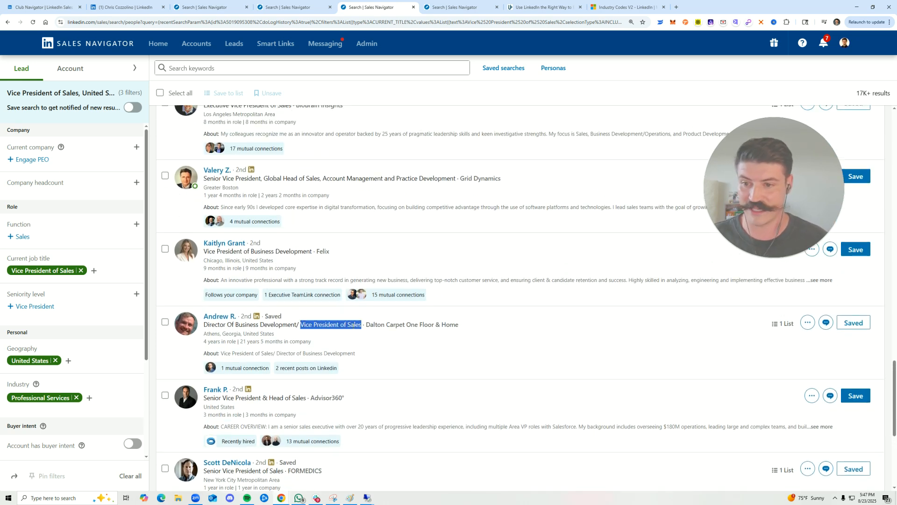
{"action": "left_click_drag", "start_coordinate": [221, 251], "coordinate": [299, 253]}
{"action": "left_click", "coordinate": [299, 254]}
{"action": "scroll", "coordinate": [299, 252], "scroll_direction": "up", "scroll_amount": 1}
{"action": "left_click_drag", "start_coordinate": [204, 213], "coordinate": [292, 217]}
{"action": "left_click", "coordinate": [316, 216]}
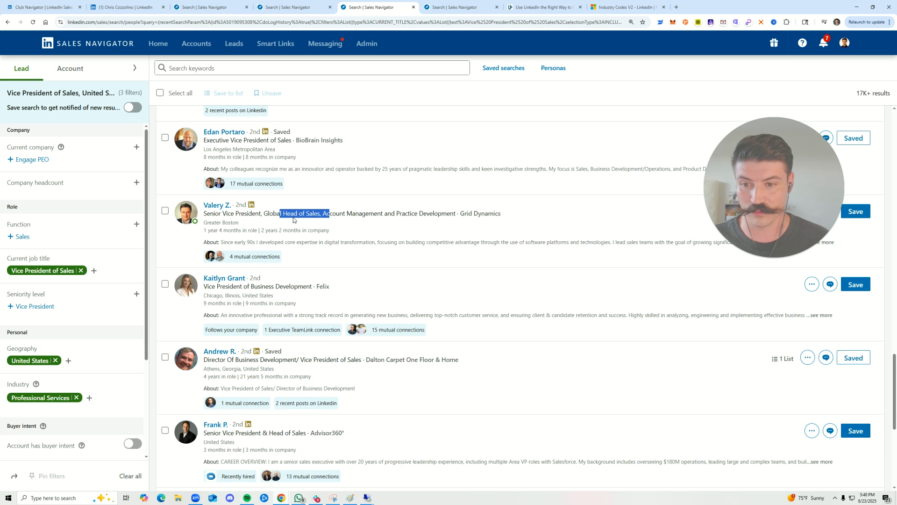
Replace the Vice President of Sales job title filter with the Boolean title "Vice President" AND "Sales"
{"action": "left_click", "coordinate": [94, 270]}
{"action": "type", "text": "\"Vice President\" AND \""}
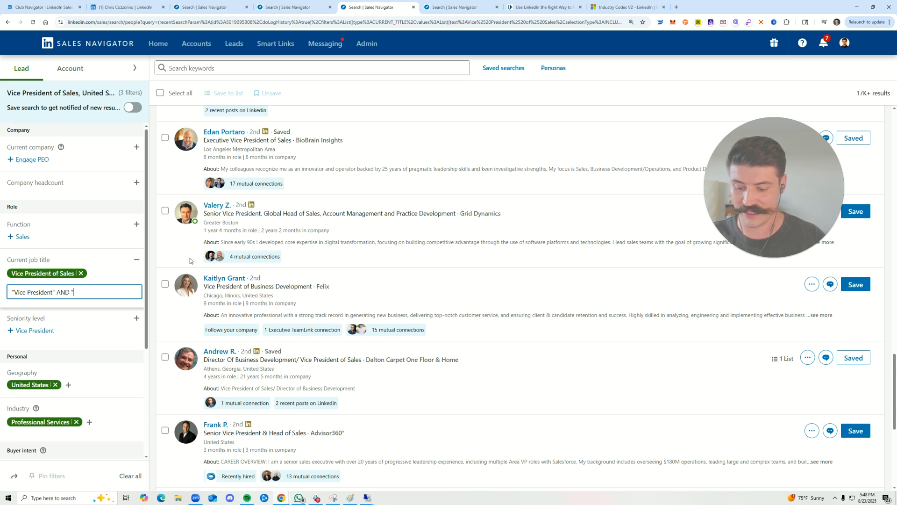
{"action": "type", "text": "Sales\""}
{"action": "key", "text": "Return"}
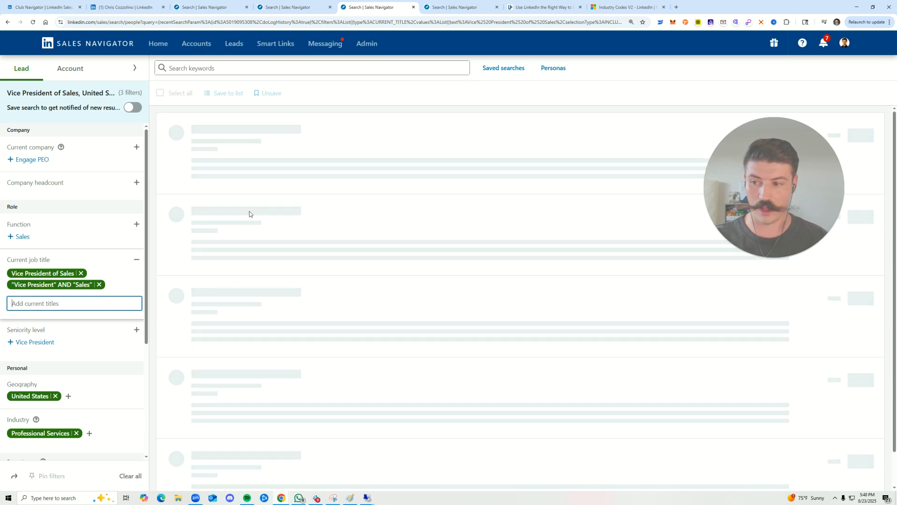
{"action": "left_click", "coordinate": [81, 274]}
Replace the Boolean job title filter with the exact phrase "Vice President of Sales" and check the titles of the listed leads against it
{"action": "left_click", "coordinate": [95, 292]}
{"action": "type", "text": "\"Vice "}
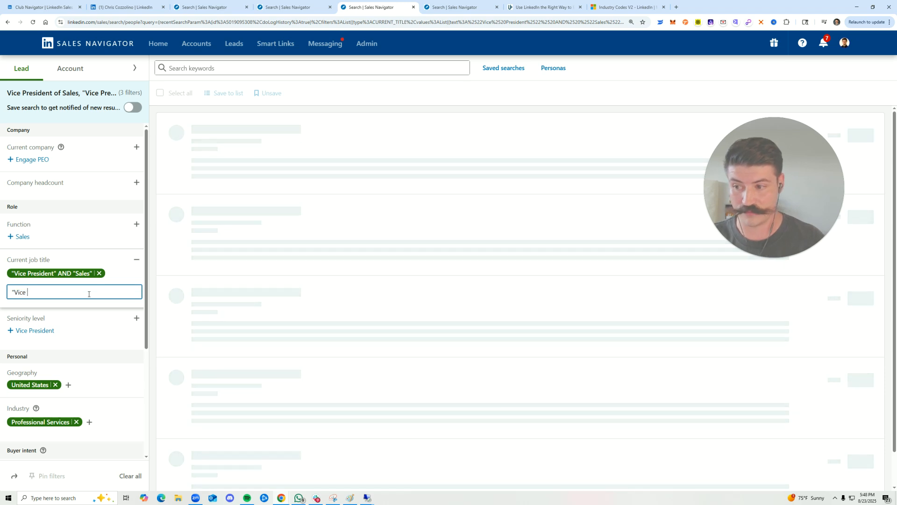
{"action": "type", "text": "Presiden"}
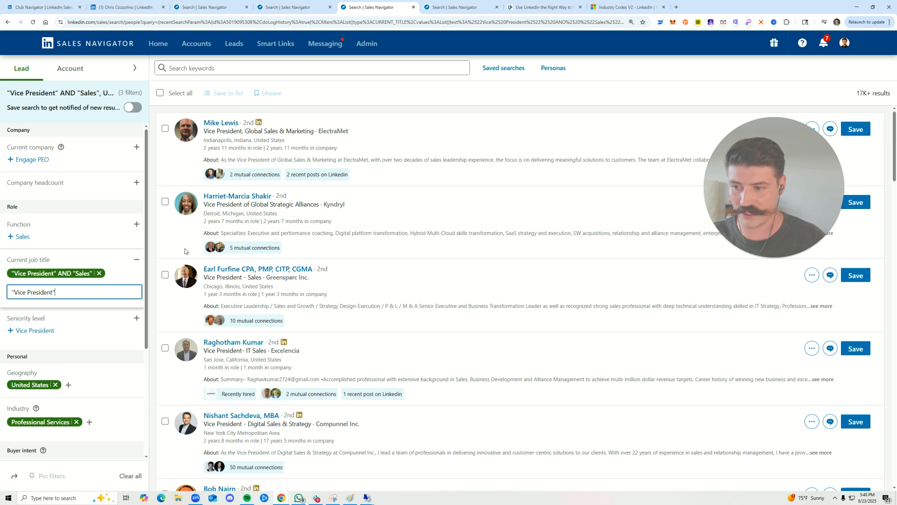
{"action": "type", "text": "t of Sales\""}
{"action": "key", "text": "Return"}
{"action": "left_click", "coordinate": [99, 273]}
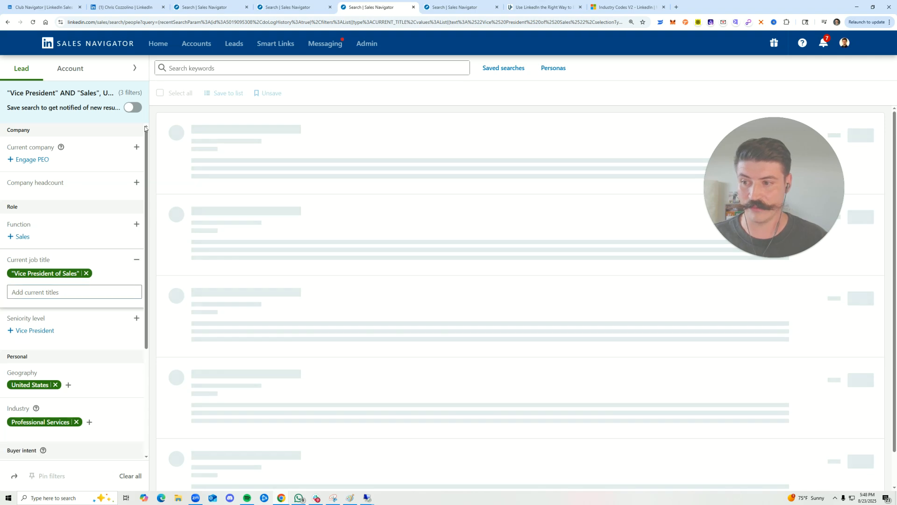
{"action": "left_click", "coordinate": [99, 288]}
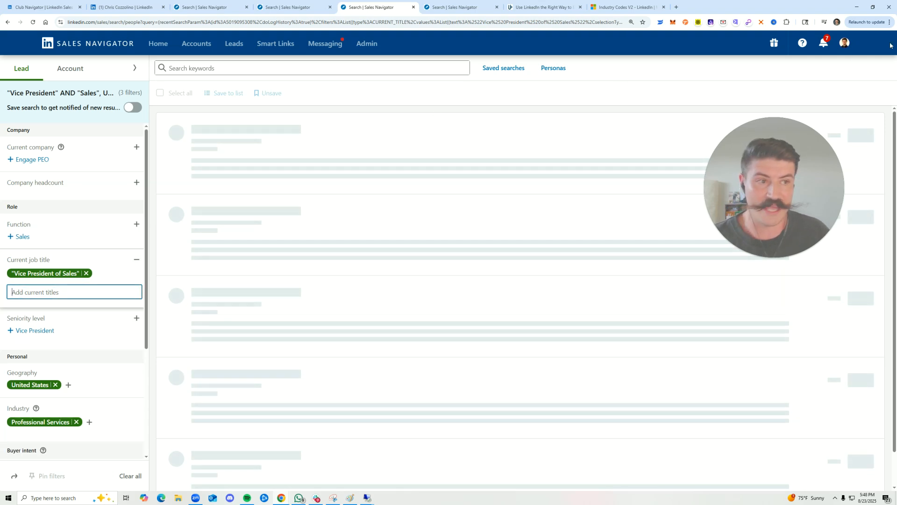
{"action": "left_click", "coordinate": [880, 101]}
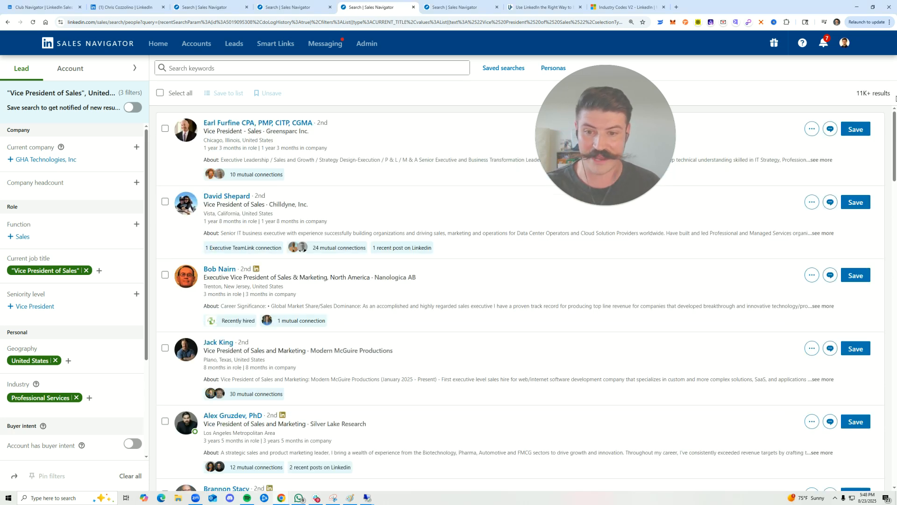
{"action": "left_click_drag", "start_coordinate": [233, 279], "coordinate": [289, 279]}
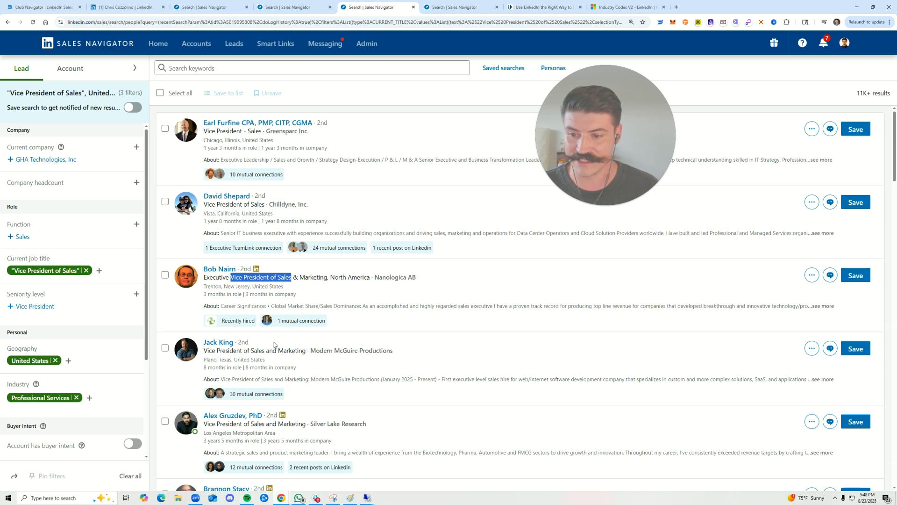
{"action": "scroll", "coordinate": [275, 393], "scroll_direction": "down", "scroll_amount": 2}
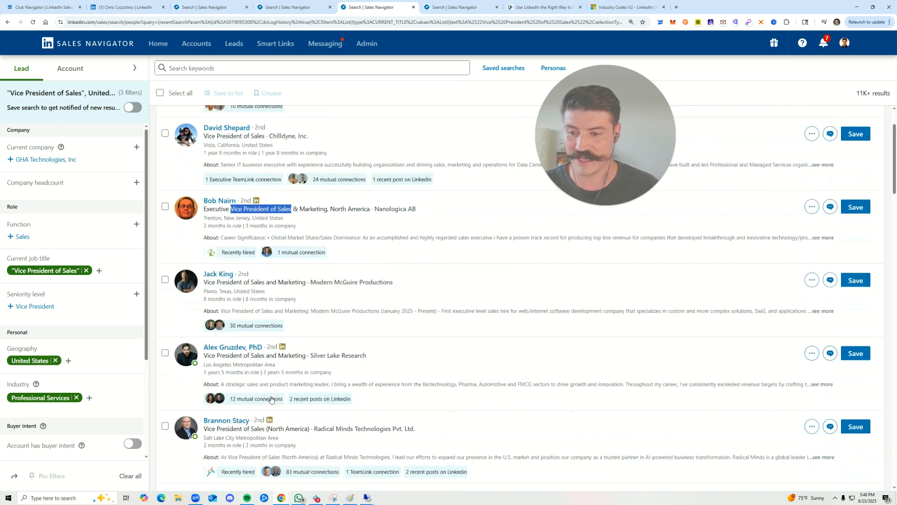
{"action": "scroll", "coordinate": [273, 381], "scroll_direction": "up", "scroll_amount": 1}
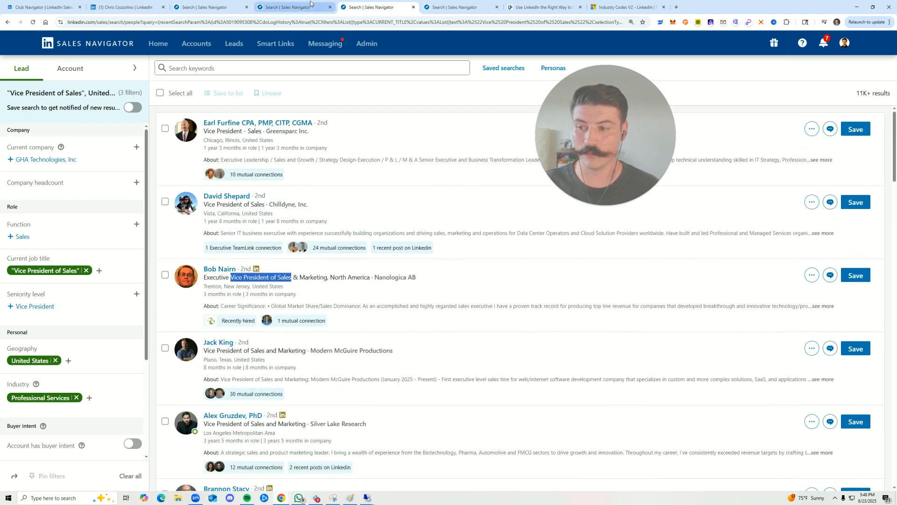
Return to the search holding the excluded job titles and add the Boolean current job title "Vice President" AND "Sales"
{"action": "left_click", "coordinate": [286, 7]}
{"action": "left_click", "coordinate": [205, 7]}
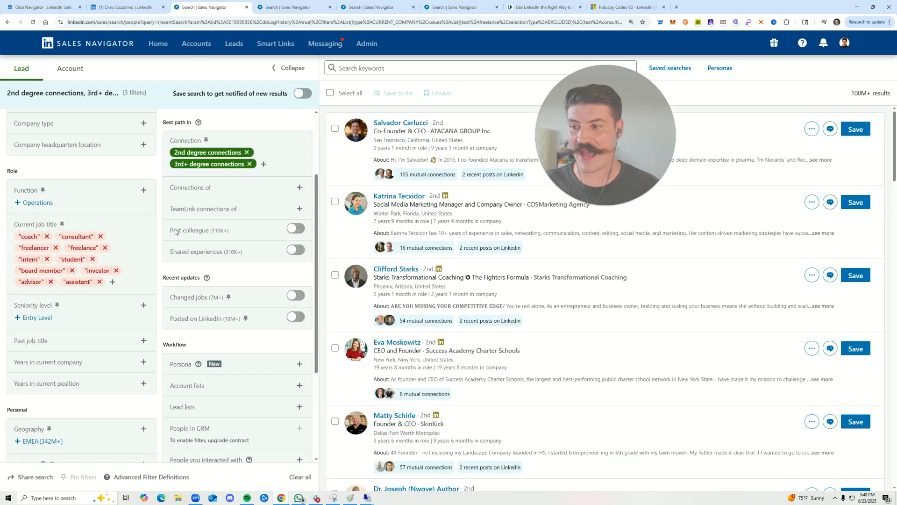
{"action": "left_click", "coordinate": [112, 283]}
{"action": "type", "text": "\"Vice"}
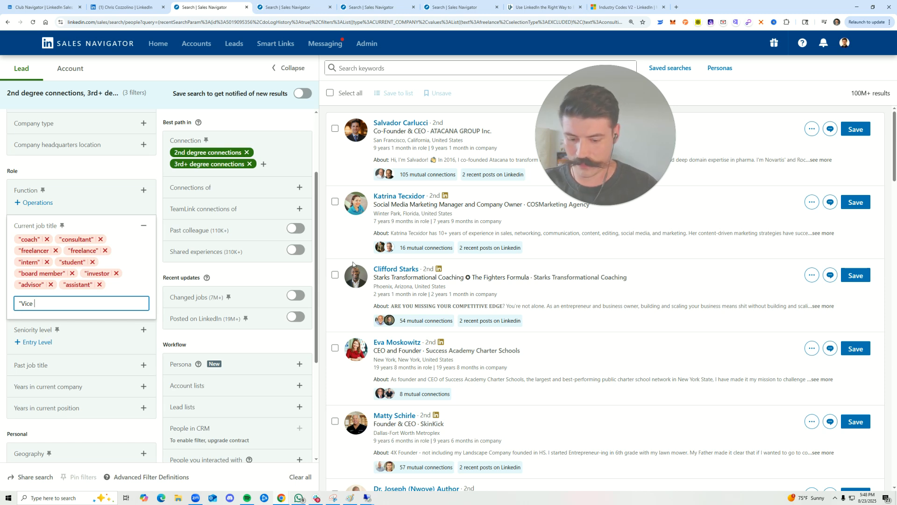
{"action": "type", "text": "President\" AND \"Sales"}
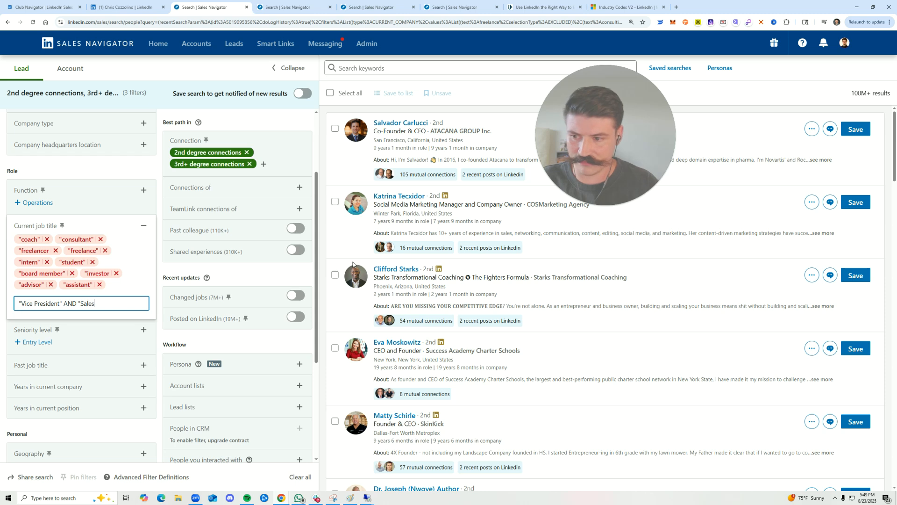
{"action": "type", "text": "\""}
{"action": "key", "text": "Return"}
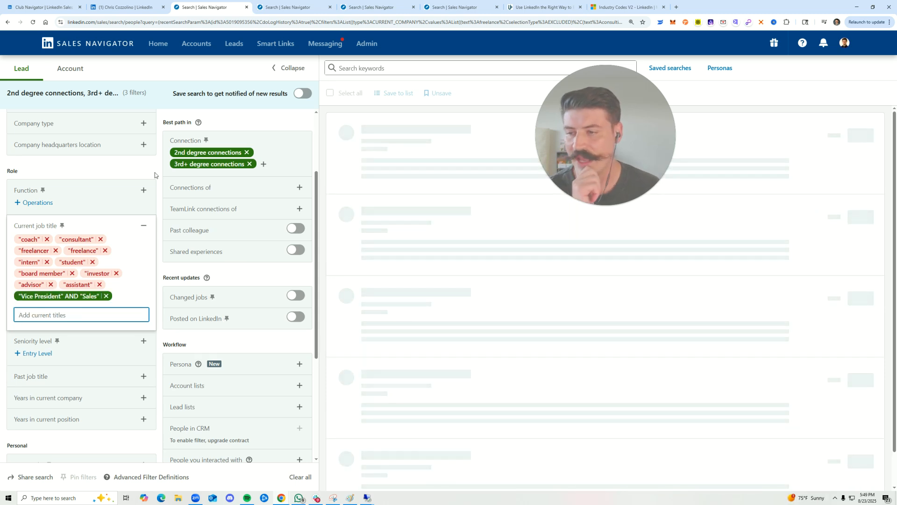
{"action": "left_click", "coordinate": [142, 180]}
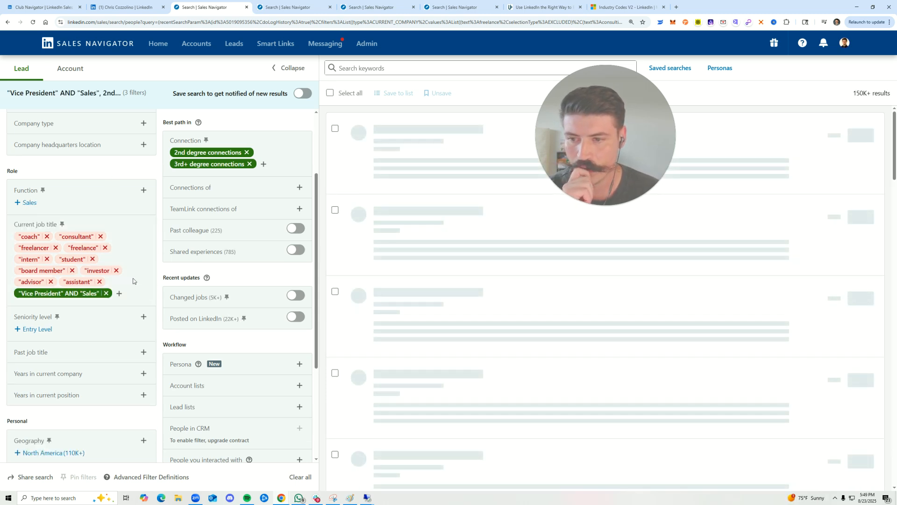
Examine the listed leads' job titles for regional, general management, support and other terms that do not fit the intended sales role
{"action": "left_click_drag", "start_coordinate": [626, 135], "coordinate": [765, 126]}
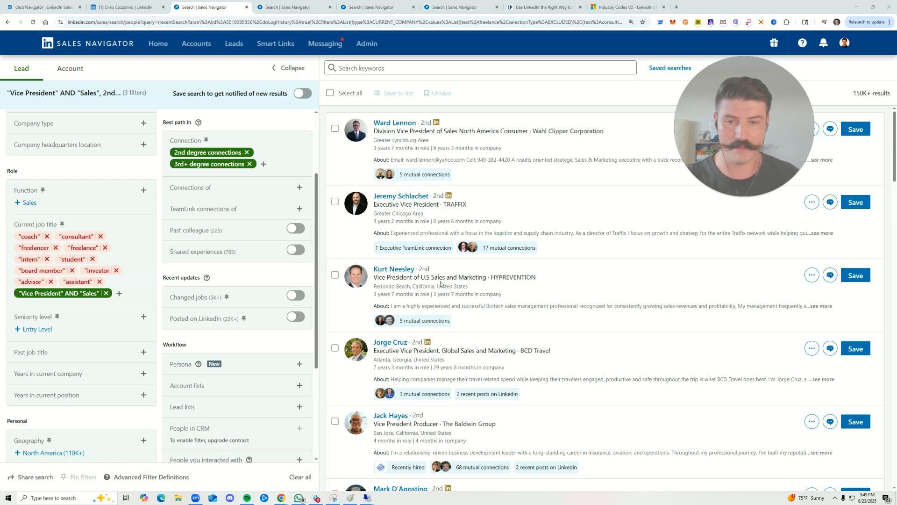
{"action": "scroll", "coordinate": [390, 290], "scroll_direction": "down", "scroll_amount": 2}
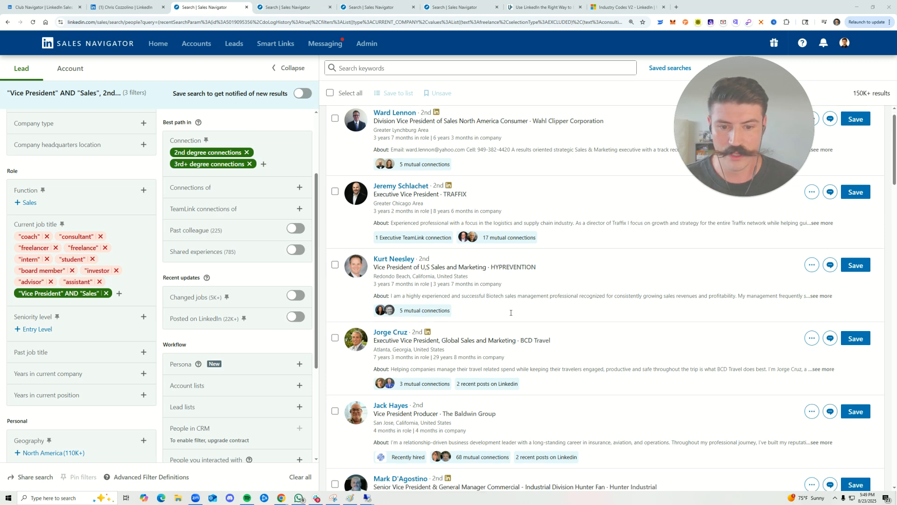
{"action": "left_click_drag", "start_coordinate": [376, 281], "coordinate": [511, 281]}
{"action": "left_click", "coordinate": [503, 283]}
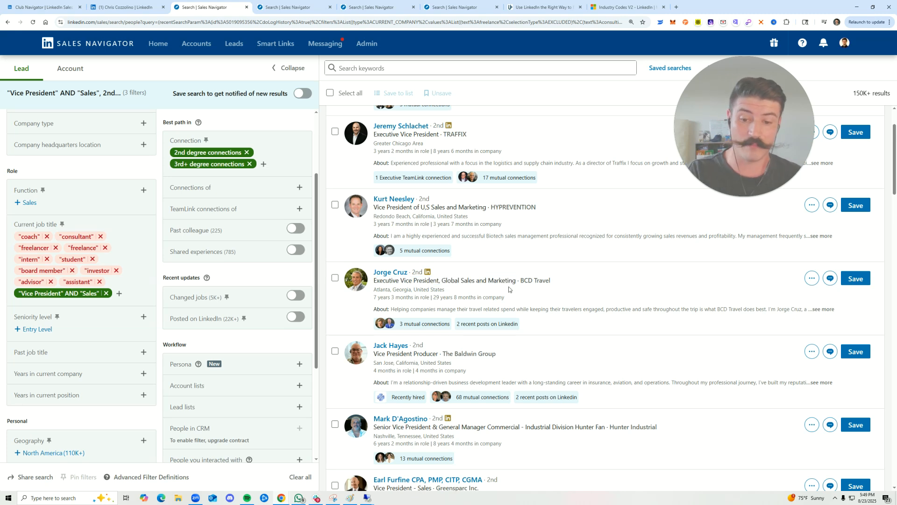
{"action": "left_click_drag", "start_coordinate": [479, 281], "coordinate": [512, 280]}
{"action": "left_click", "coordinate": [511, 279]}
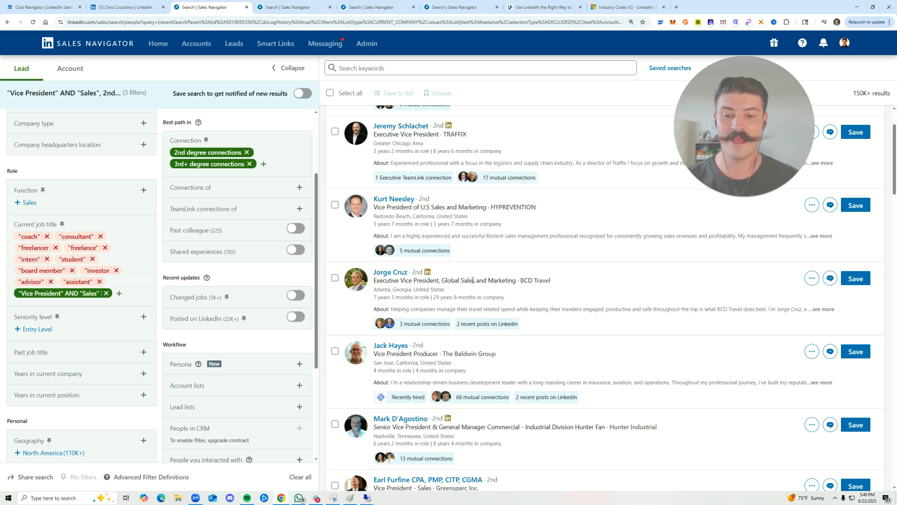
{"action": "scroll", "coordinate": [472, 241], "scroll_direction": "down", "scroll_amount": 3}
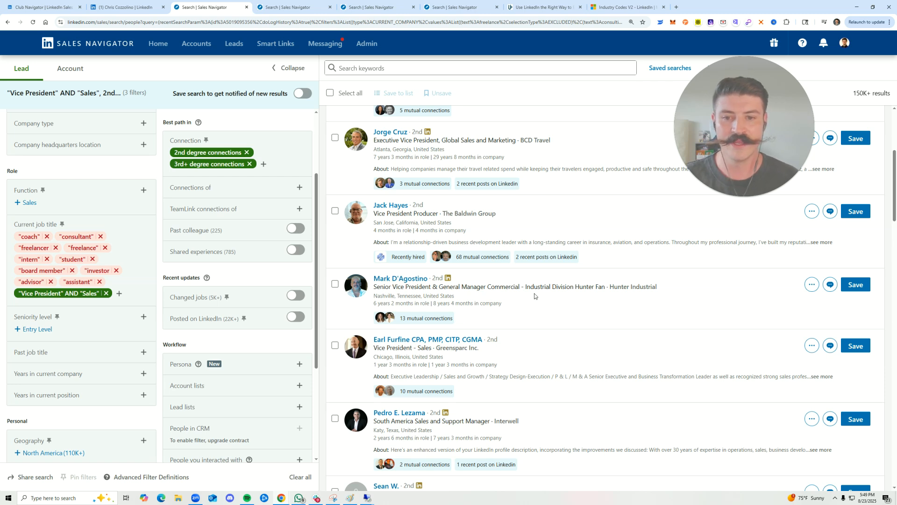
{"action": "left_click_drag", "start_coordinate": [365, 288], "coordinate": [519, 287]}
{"action": "left_click", "coordinate": [506, 299]}
{"action": "scroll", "coordinate": [488, 305], "scroll_direction": "down", "scroll_amount": 3}
{"action": "left_click_drag", "start_coordinate": [442, 316], "coordinate": [468, 316]}
{"action": "left_click", "coordinate": [478, 310]}
{"action": "scroll", "coordinate": [529, 312], "scroll_direction": "down", "scroll_amount": 3}
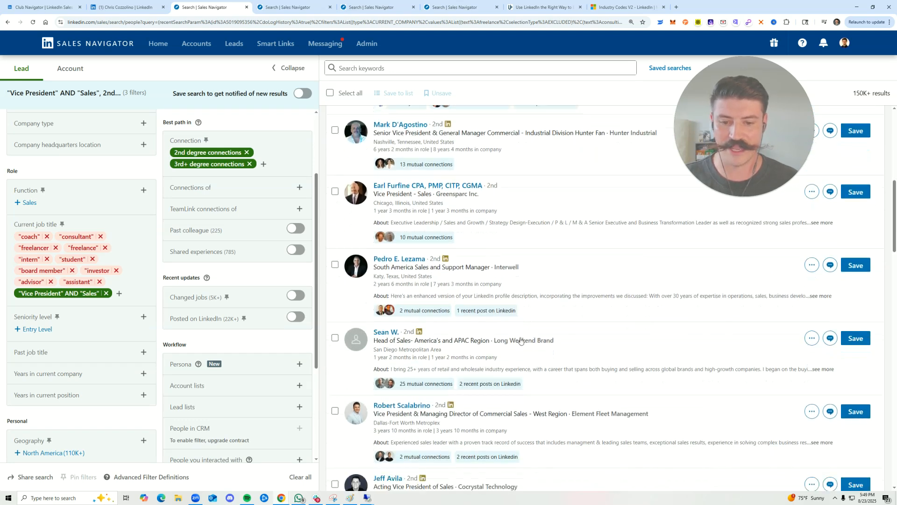
{"action": "left_click_drag", "start_coordinate": [480, 323], "coordinate": [531, 323]}
{"action": "left_click", "coordinate": [527, 322]}
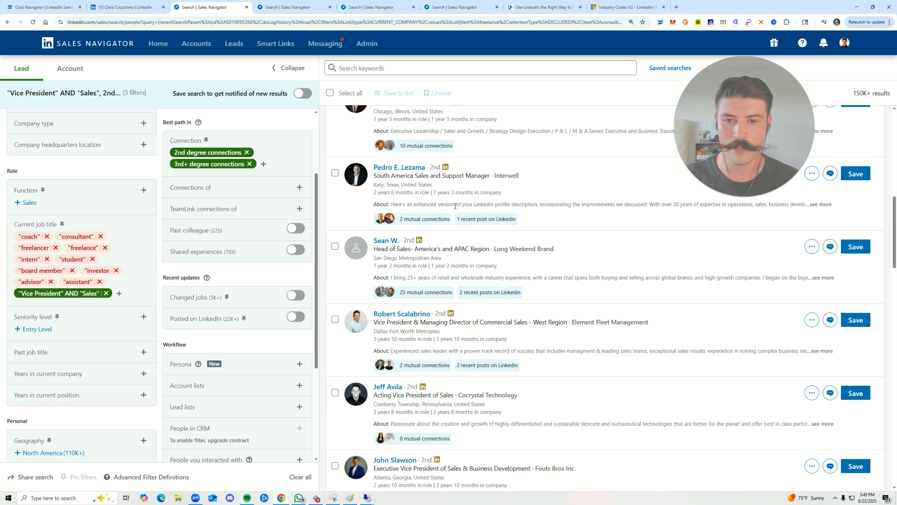
Add the quoted titles "support" and "marketing" to the current job title filter
{"action": "scroll", "coordinate": [477, 302], "scroll_direction": "up", "scroll_amount": 2}
{"action": "left_click_drag", "start_coordinate": [453, 245], "coordinate": [463, 245]}
{"action": "left_click", "coordinate": [119, 295]}
{"action": "type", "text": "\""}
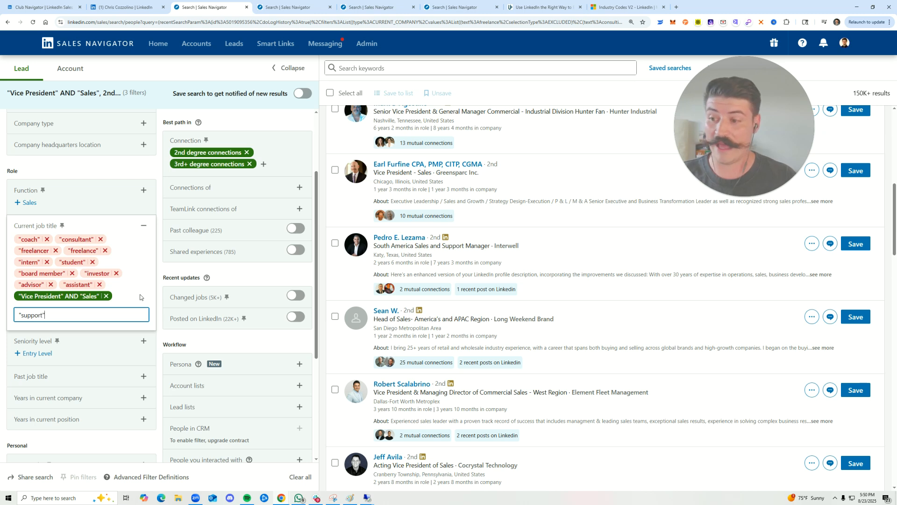
{"action": "type", "text": "support\""}
{"action": "key", "text": "Return"}
{"action": "type", "text": "\""}
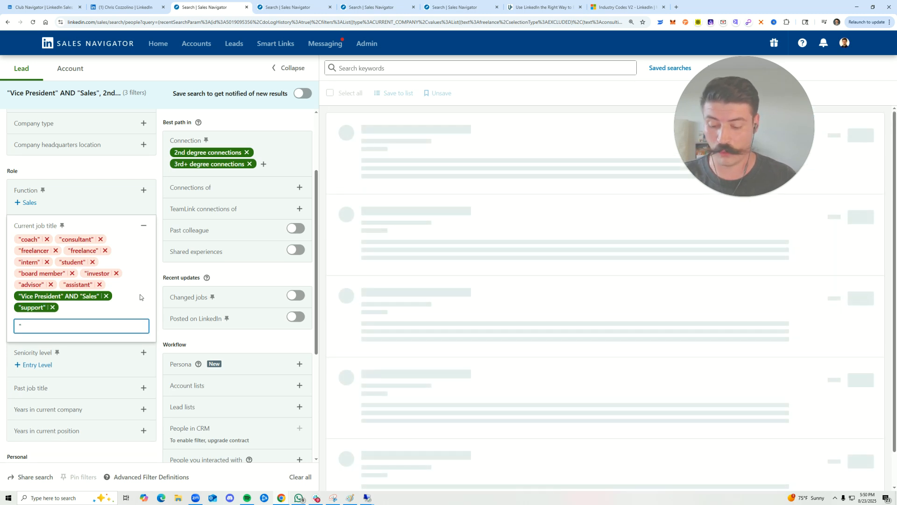
{"action": "type", "text": "marketing\""}
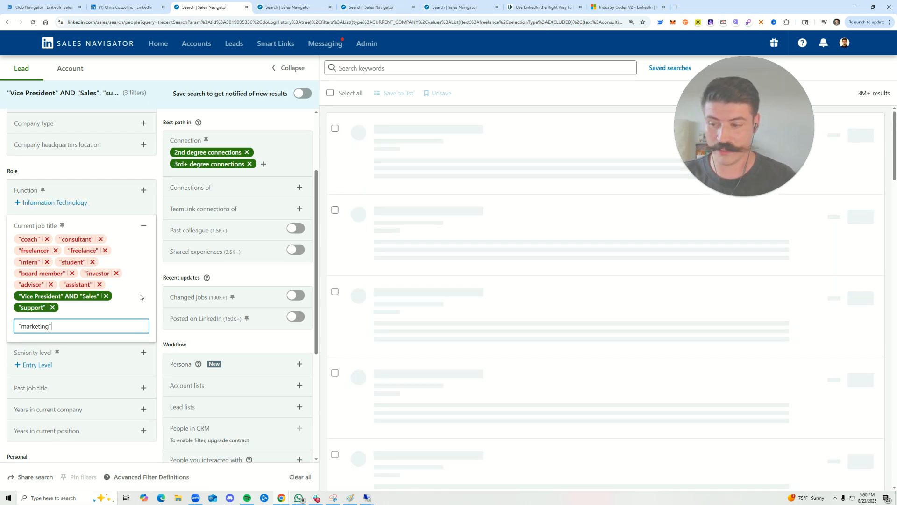
{"action": "key", "text": "Return"}
Switch the "support" and "marketing" job titles from included to excluded
{"action": "type", "text": "\""}
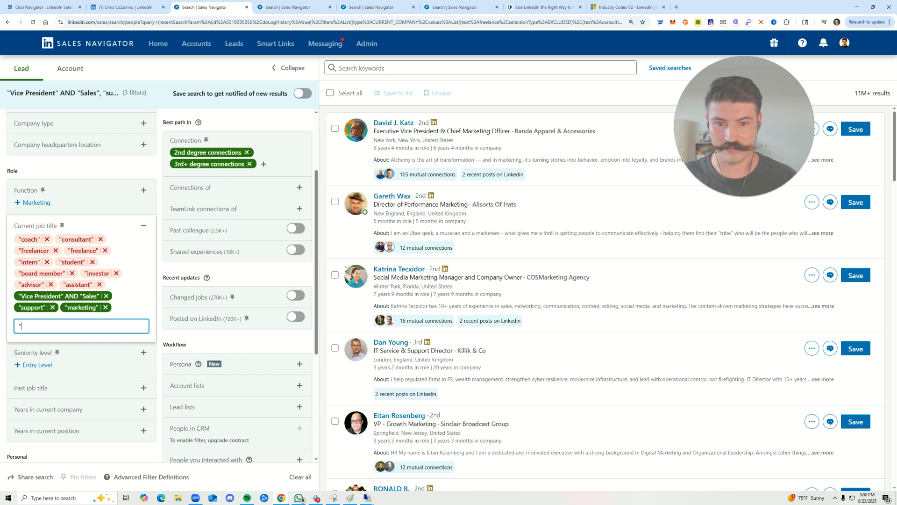
{"action": "scroll", "coordinate": [519, 252], "scroll_direction": "down", "scroll_amount": 5}
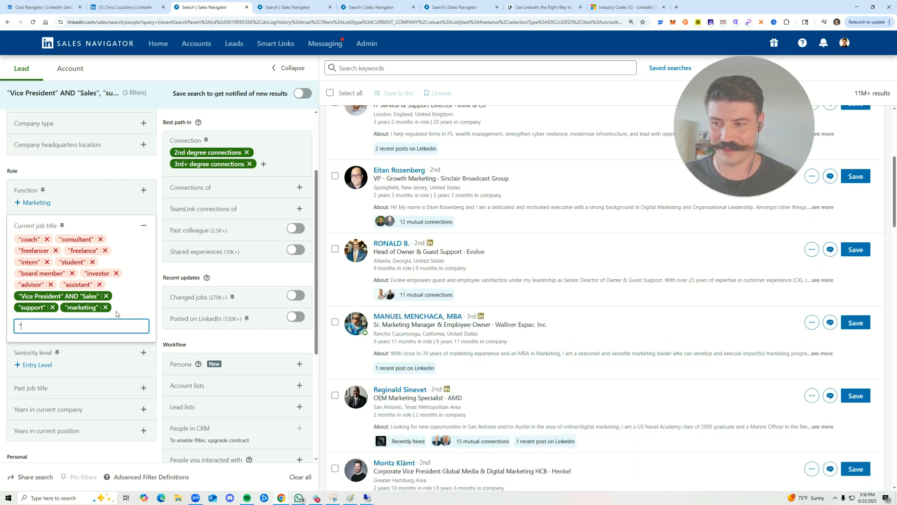
{"action": "mouse_move", "coordinate": [98, 311]}
{"action": "key", "text": "BackSpace"}
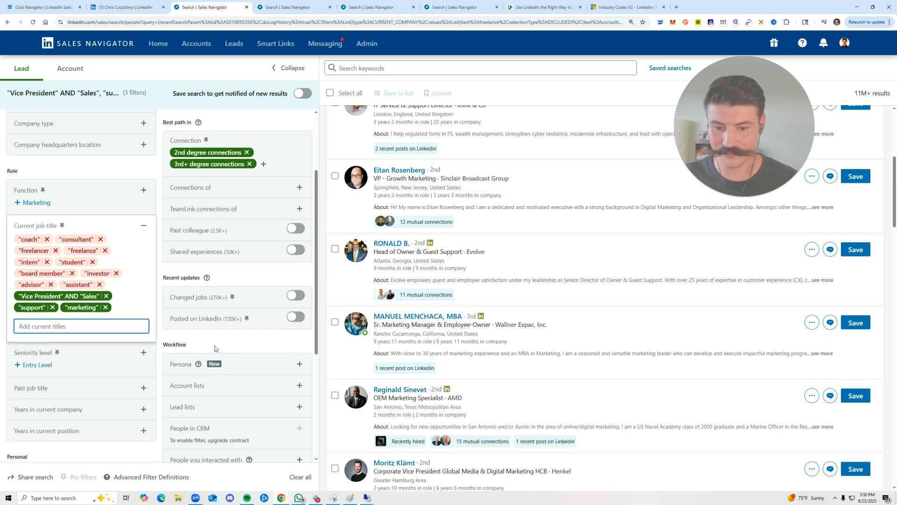
{"action": "left_click", "coordinate": [537, 255]}
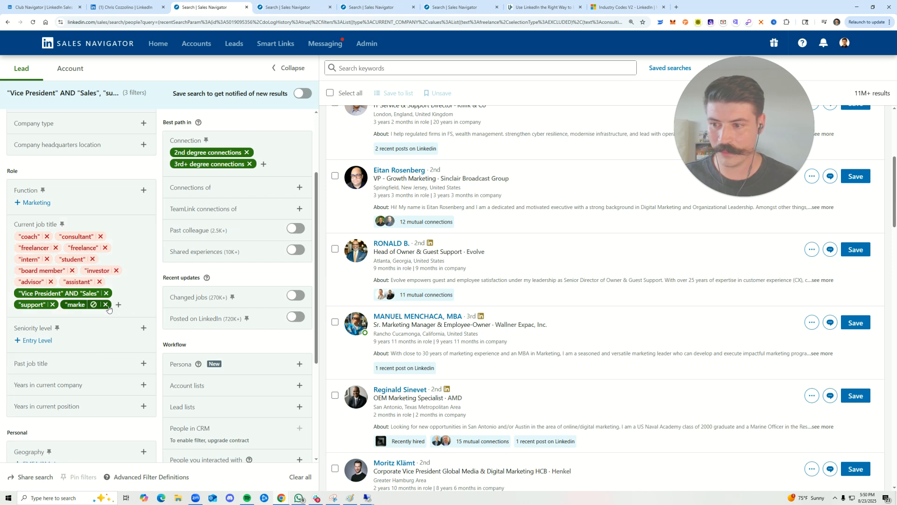
{"action": "left_click", "coordinate": [41, 306]}
{"action": "left_click", "coordinate": [93, 304]}
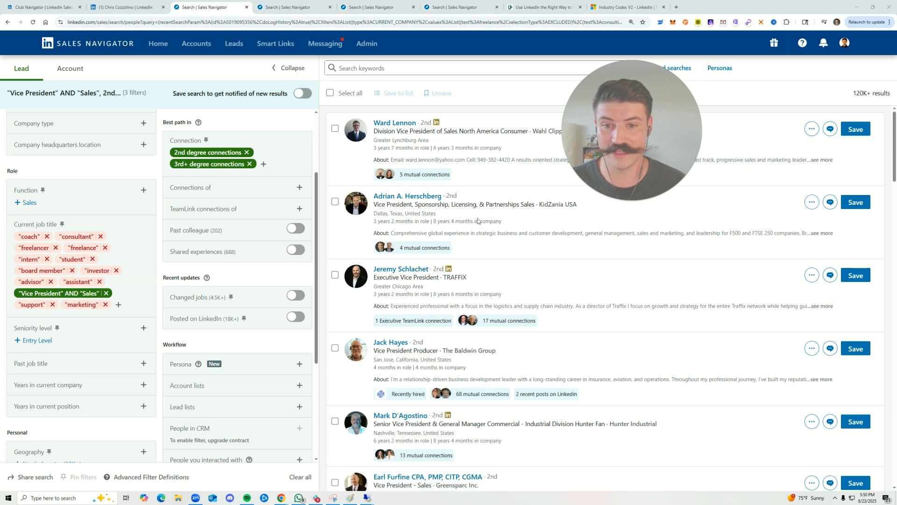
Restrict the Geography filter to United States
{"action": "scroll", "coordinate": [123, 351], "scroll_direction": "down", "scroll_amount": 1}
{"action": "scroll", "coordinate": [124, 350], "scroll_direction": "down", "scroll_amount": 3}
{"action": "left_click", "coordinate": [144, 311]}
{"action": "type", "text": "unite"}
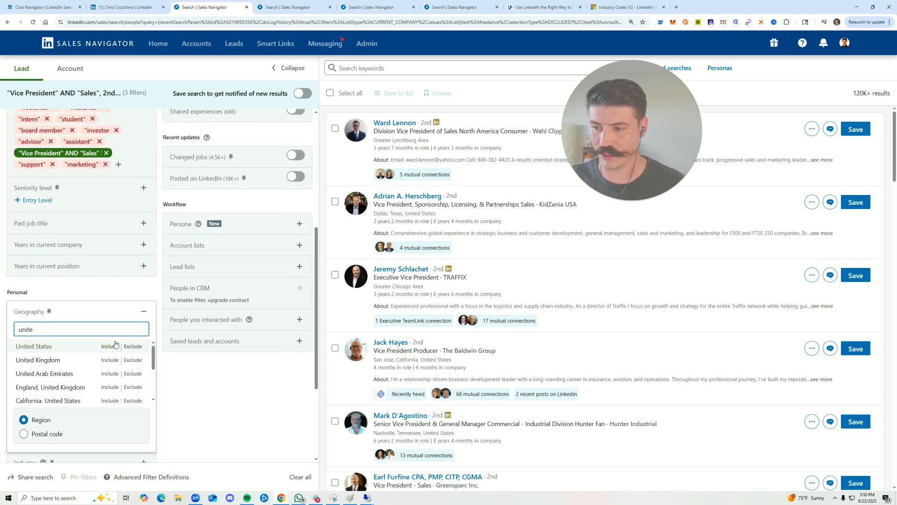
{"action": "left_click", "coordinate": [111, 346]}
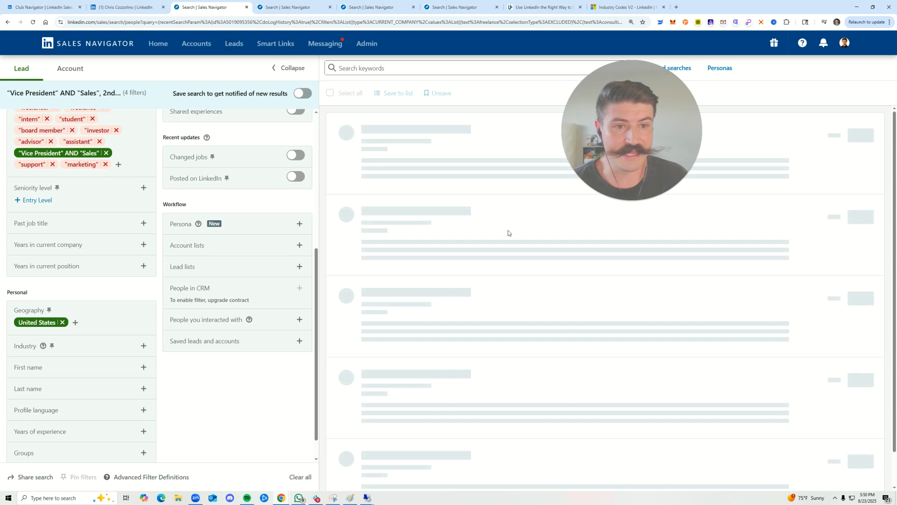
Check the leads' titles for unwanted terms and add the quoted titles "partnership" and "Partnerships" to the current job title filter
{"action": "scroll", "coordinate": [259, 260], "scroll_direction": "up", "scroll_amount": 3}
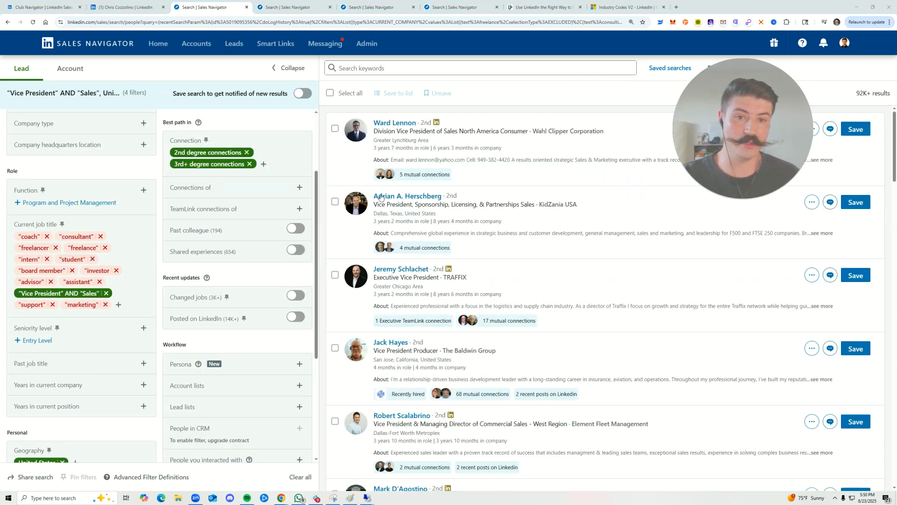
{"action": "left_click_drag", "start_coordinate": [500, 131], "coordinate": [517, 131]}
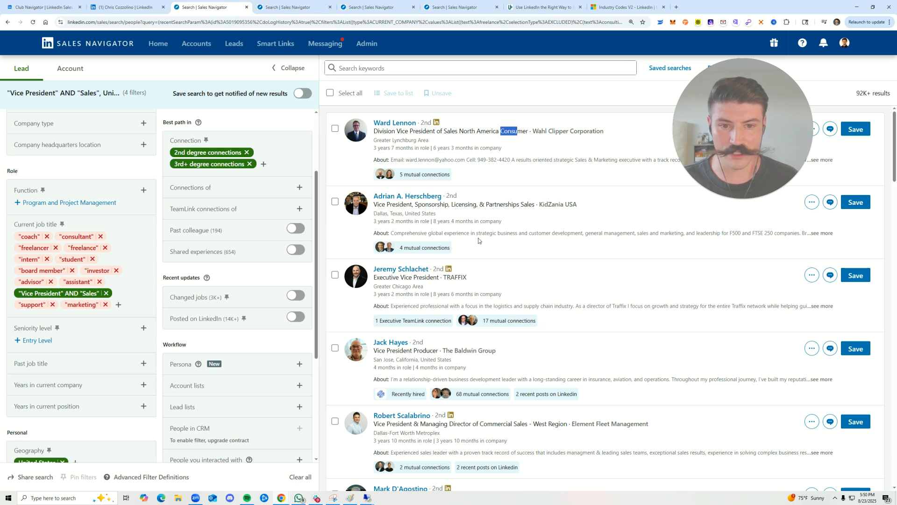
{"action": "left_click_drag", "start_coordinate": [425, 204], "coordinate": [500, 206]}
{"action": "left_click", "coordinate": [493, 205]}
{"action": "left_click", "coordinate": [493, 207]}
{"action": "left_click", "coordinate": [118, 304]}
{"action": "type", "text": "\"partners"}
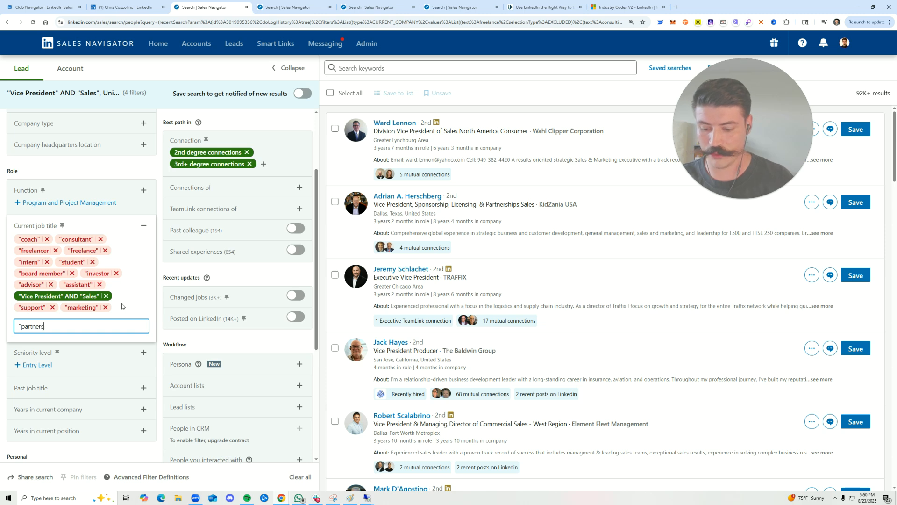
{"action": "type", "text": "hip\""}
{"action": "key", "text": "Return"}
{"action": "type", "text": "\""}
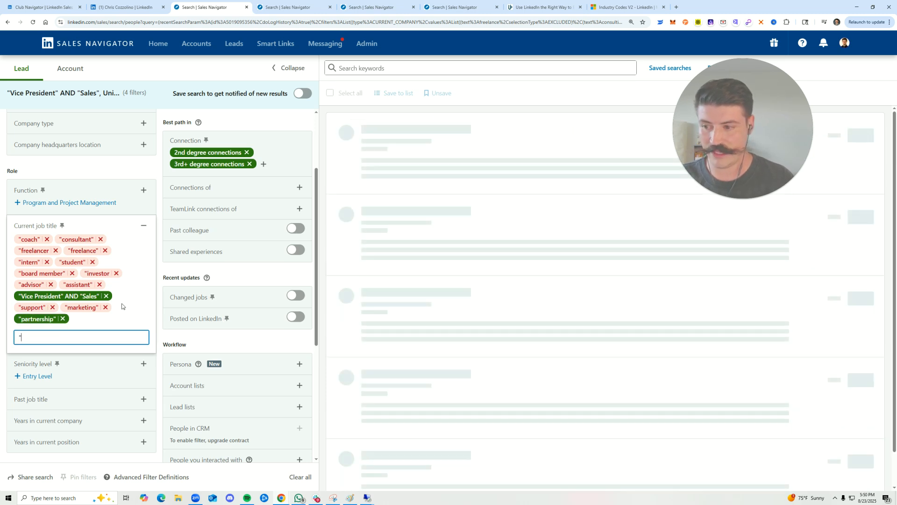
{"action": "type", "text": "Partnerships\""}
{"action": "key", "text": "Return"}
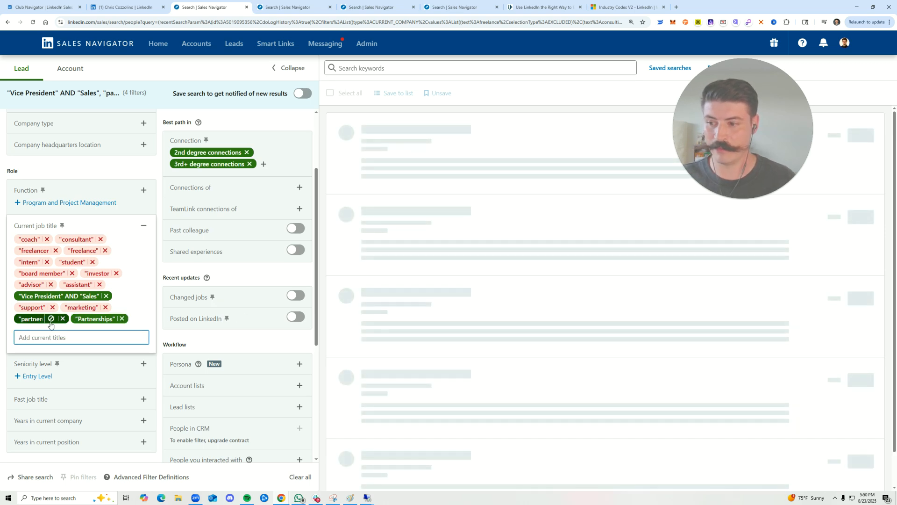
Switch the "partnership" and "Partnerships" job titles from included to excluded
{"action": "left_click", "coordinate": [51, 318]}
{"action": "left_click", "coordinate": [111, 318]}
{"action": "left_click", "coordinate": [218, 340]}
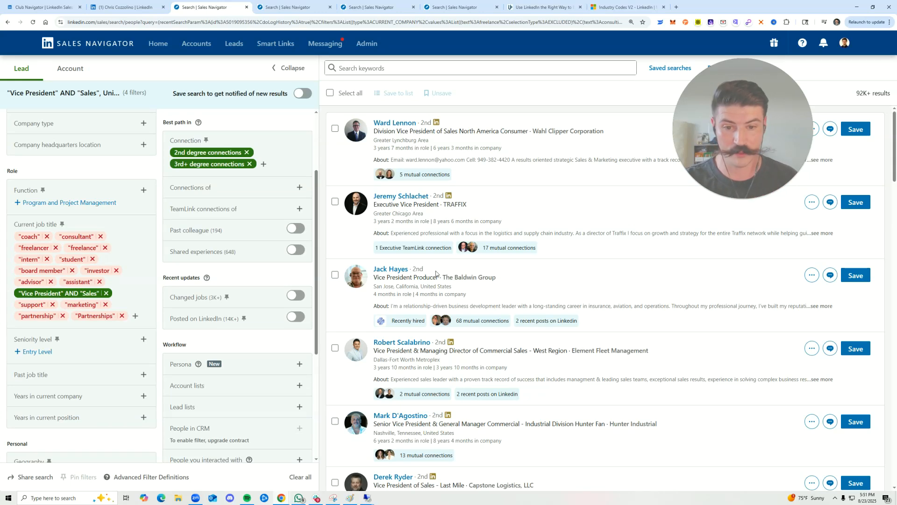
Scan the first page of leads, go to page 8 of the results and examine the job titles there for unwanted terms
{"action": "scroll", "coordinate": [514, 345], "scroll_direction": "down", "scroll_amount": 3}
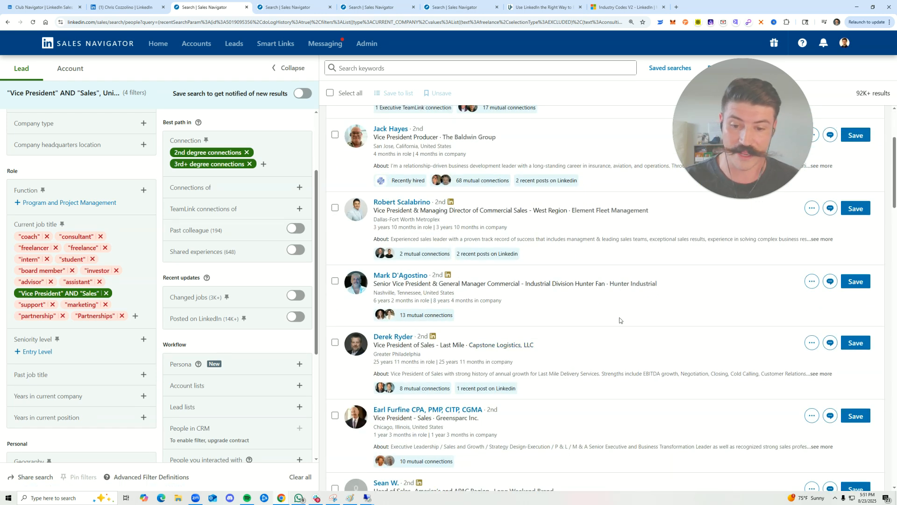
{"action": "scroll", "coordinate": [518, 282], "scroll_direction": "down", "scroll_amount": 1}
{"action": "scroll", "coordinate": [518, 282], "scroll_direction": "down", "scroll_amount": 15}
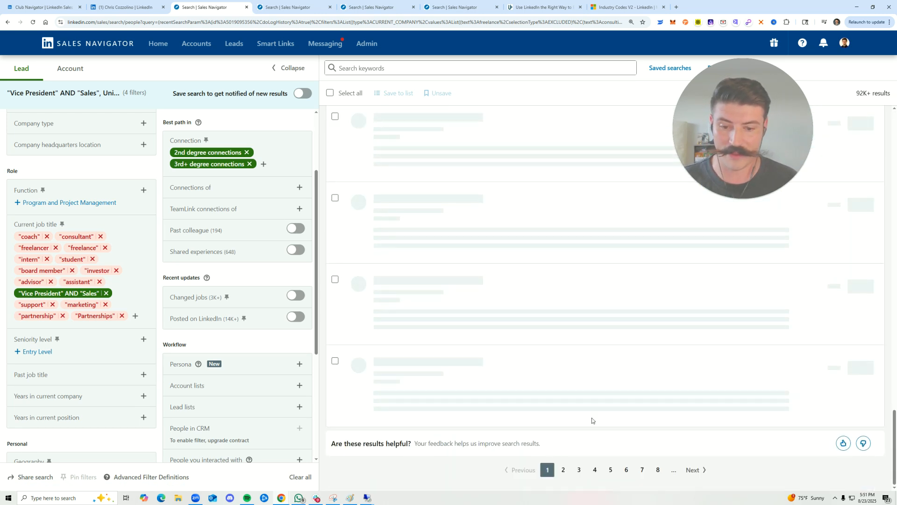
{"action": "left_click", "coordinate": [658, 470]}
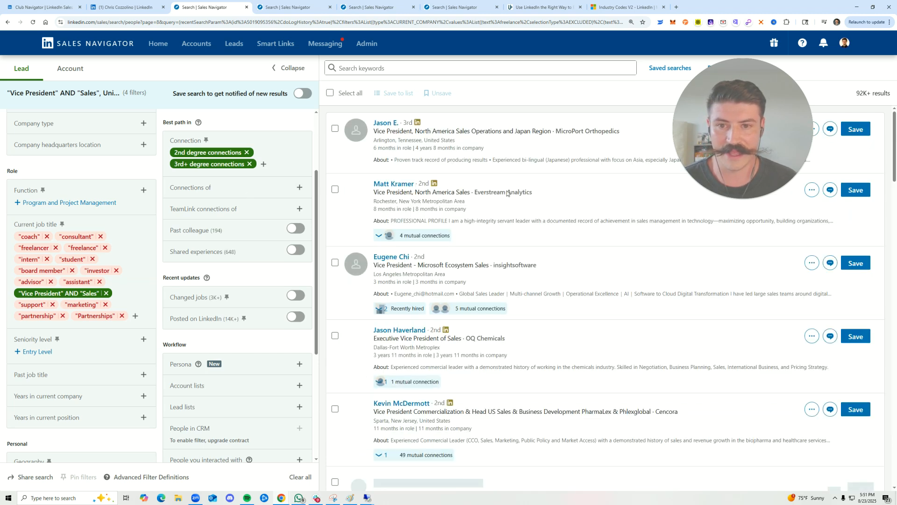
{"action": "left_click", "coordinate": [536, 159]}
{"action": "double_click", "coordinate": [486, 131]}
{"action": "left_click", "coordinate": [489, 132]}
{"action": "left_click_drag", "start_coordinate": [474, 131], "coordinate": [513, 124]}
{"action": "left_click", "coordinate": [499, 137]}
Add the quoted title "Operations" to the current job title filter as an exclusion
{"action": "left_click", "coordinate": [136, 316]}
{"action": "type", "text": "\"Operations"}
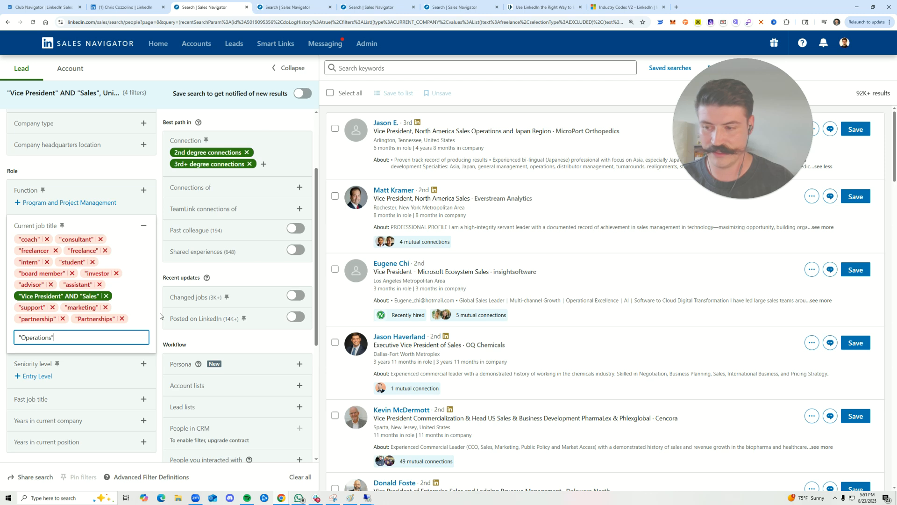
{"action": "key", "text": "Return"}
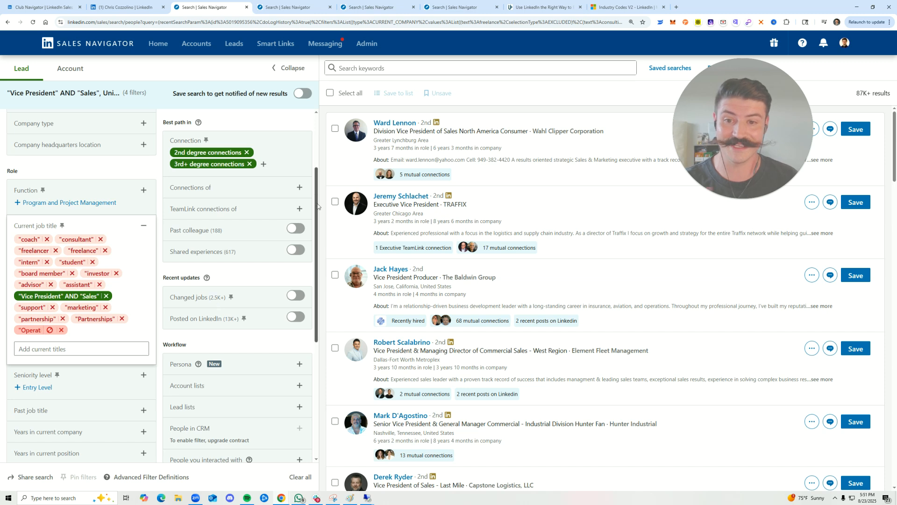
Add the Boolean title "SVP" AND "Sales" to the current job title filter as an included title
{"action": "left_click_drag", "start_coordinate": [374, 204], "coordinate": [439, 204]}
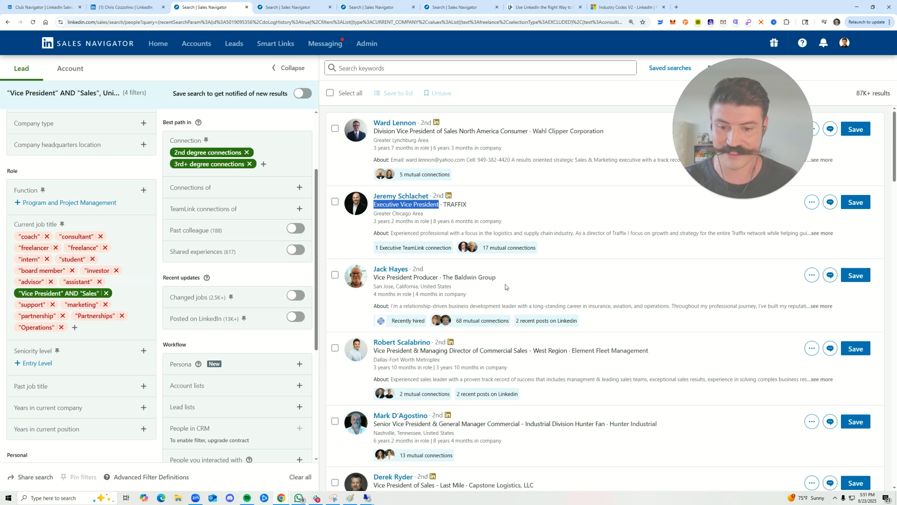
{"action": "left_click", "coordinate": [74, 328]}
{"action": "type", "text": "\"SVP\" A"}
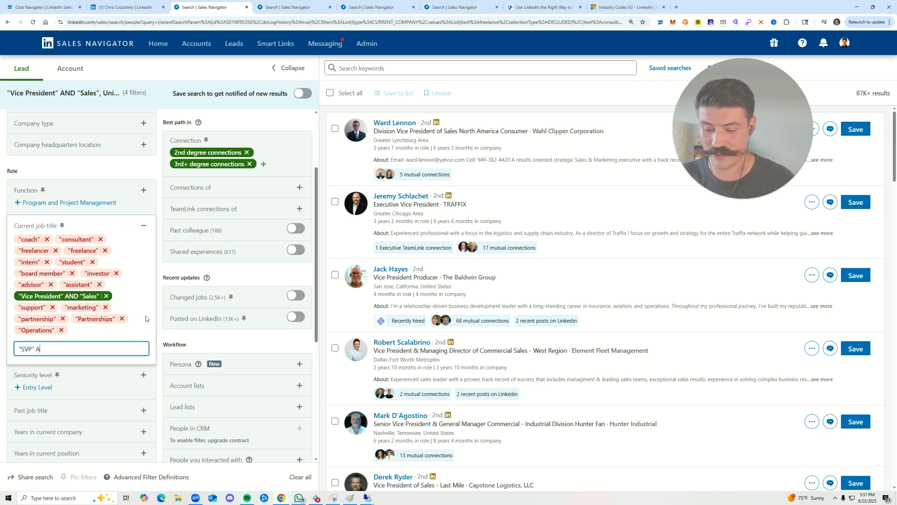
{"action": "type", "text": "ND \"Sales\""}
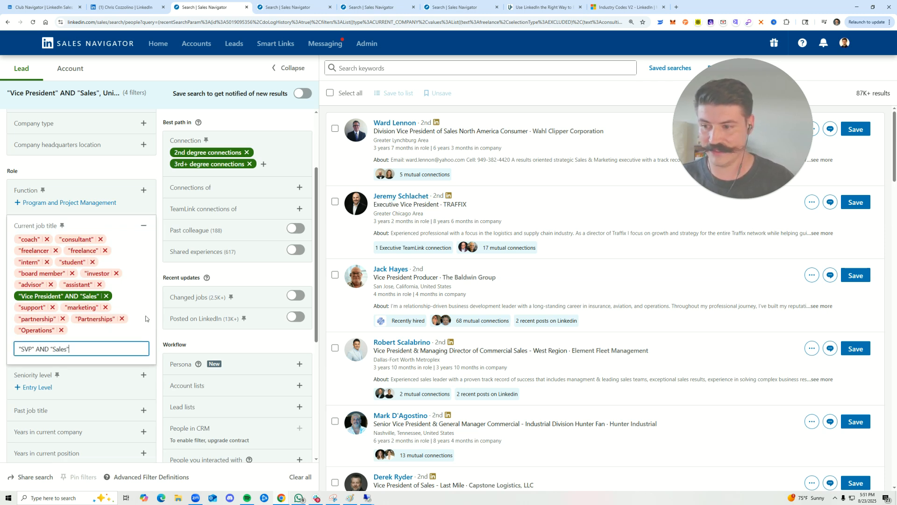
{"action": "key", "text": "Return"}
Include the Boolean titles "VP" AND "Sales" and "EVP" AND "Sales" in the current job title filter
{"action": "type", "text": "\"VP\" AND \"Sales\""}
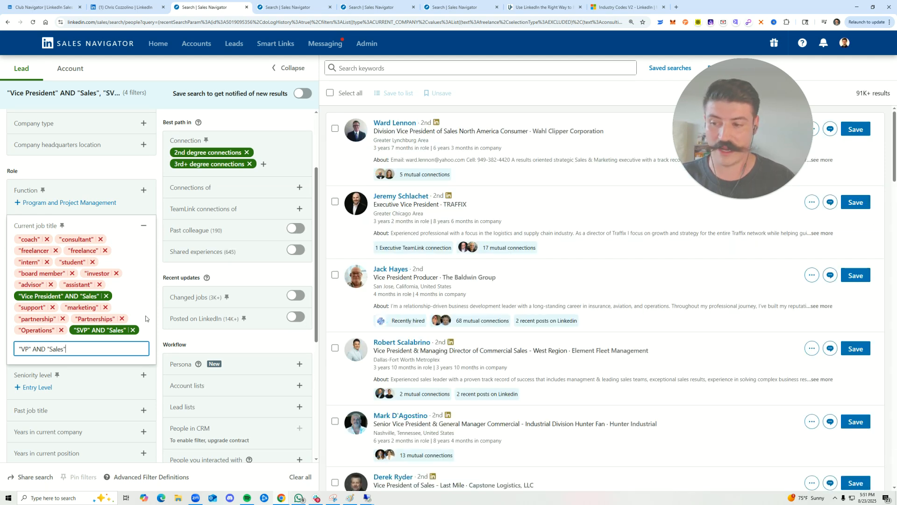
{"action": "key", "text": "Return"}
{"action": "type", "text": "\"EVP\""}
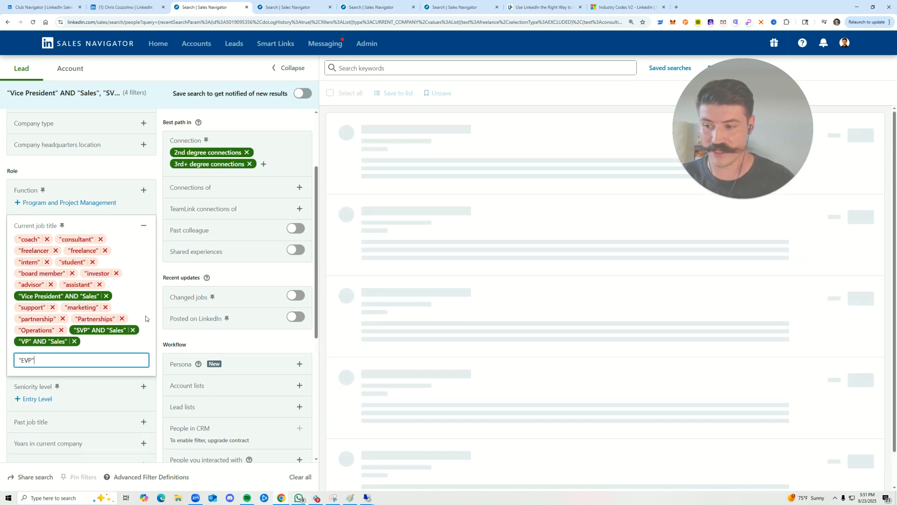
{"action": "type", "text": " AND \"Sales\""}
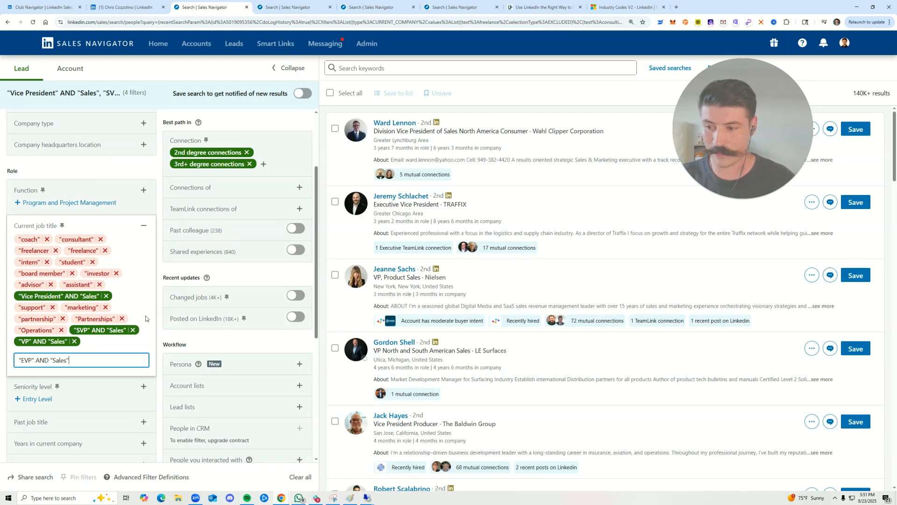
{"action": "key", "text": "Return"}
{"action": "left_click", "coordinate": [208, 336]}
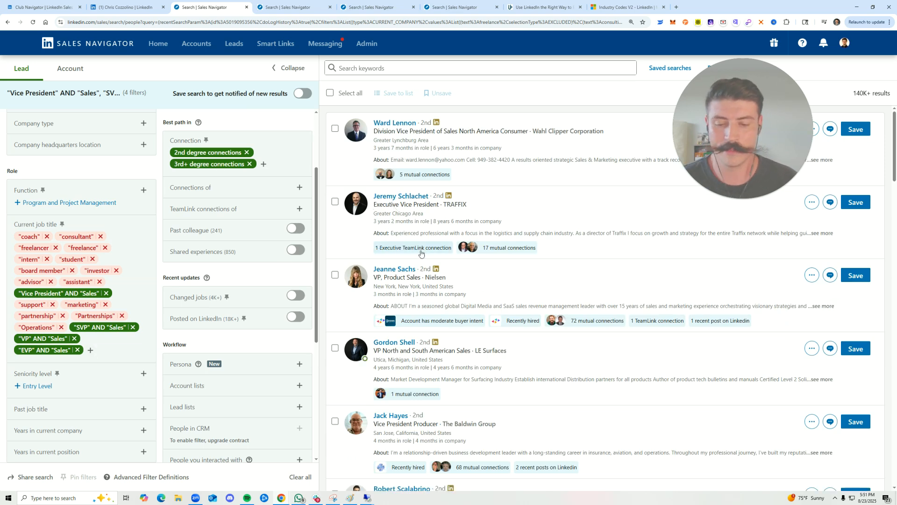
Check the leads' titles for unwanted terms and add the quoted title "Commercial" to the current job title filter as an exclusion
{"action": "left_click_drag", "start_coordinate": [411, 351], "coordinate": [458, 353]}
{"action": "left_click", "coordinate": [449, 352]}
{"action": "left_click", "coordinate": [470, 360]}
{"action": "scroll", "coordinate": [519, 355], "scroll_direction": "down", "scroll_amount": 5}
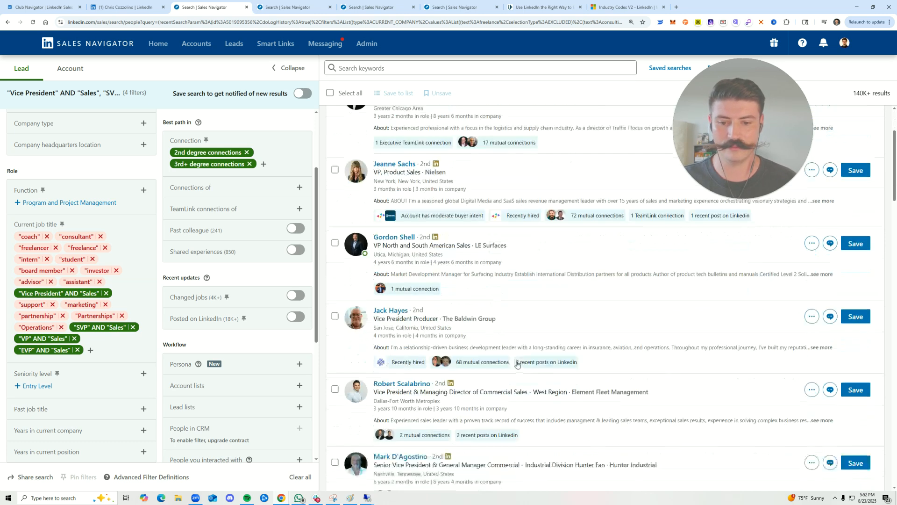
{"action": "left_click", "coordinate": [91, 350]}
{"action": "left_click_drag", "start_coordinate": [483, 250], "coordinate": [503, 251]}
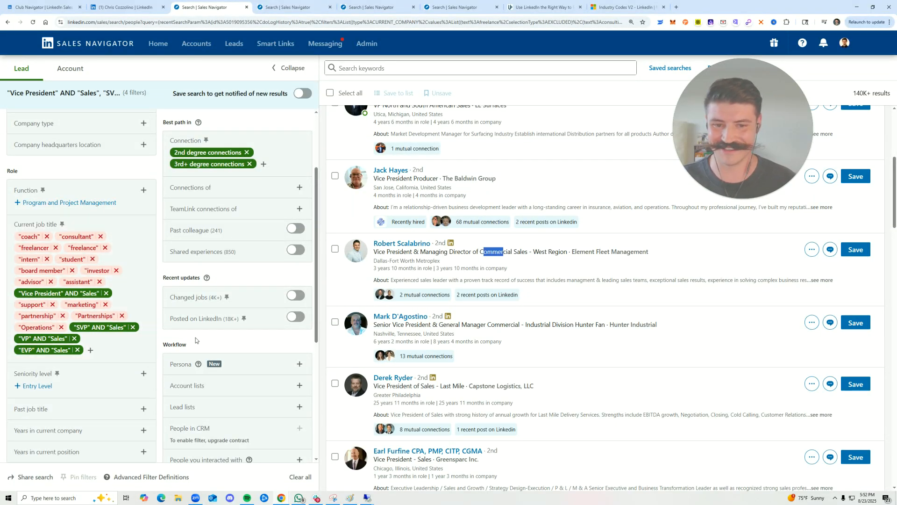
{"action": "left_click", "coordinate": [92, 351]}
{"action": "type", "text": "\"Comme"}
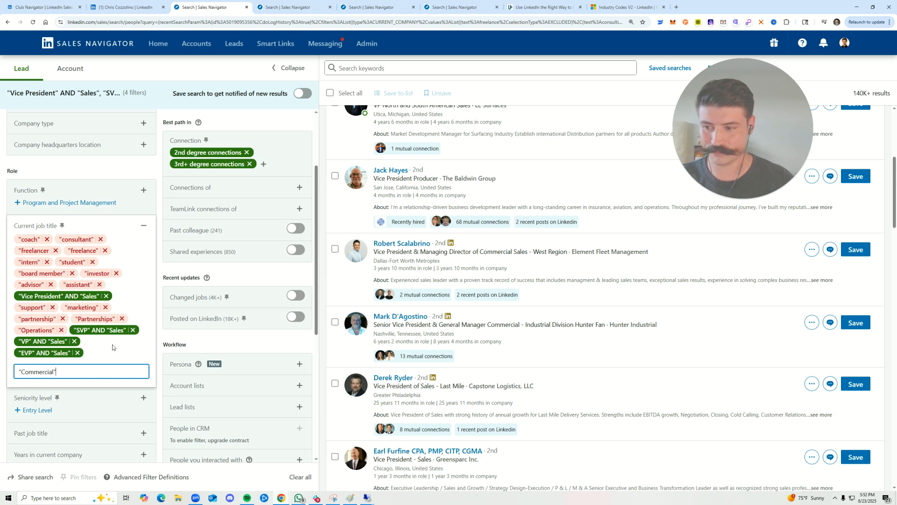
{"action": "type", "text": "rcial\""}
{"action": "key", "text": "Return"}
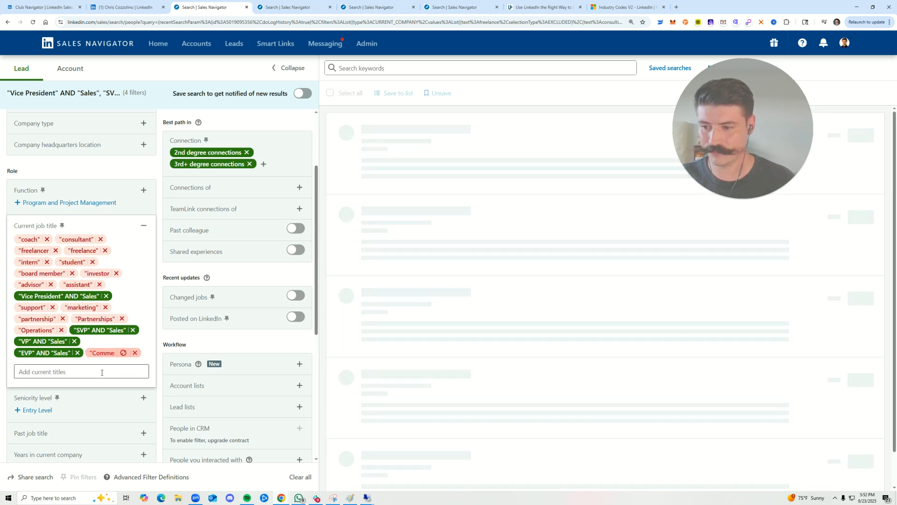
Add the quoted title "Regional" to the current job title filter as an exclusion and scan the resulting leads' titles
{"action": "type", "text": "\"Regiop"}
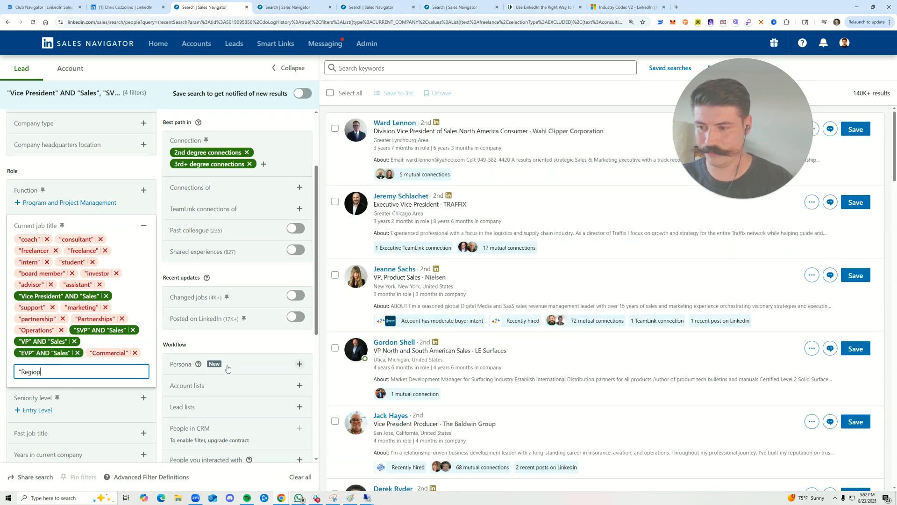
{"action": "key", "text": "BackSpace"}
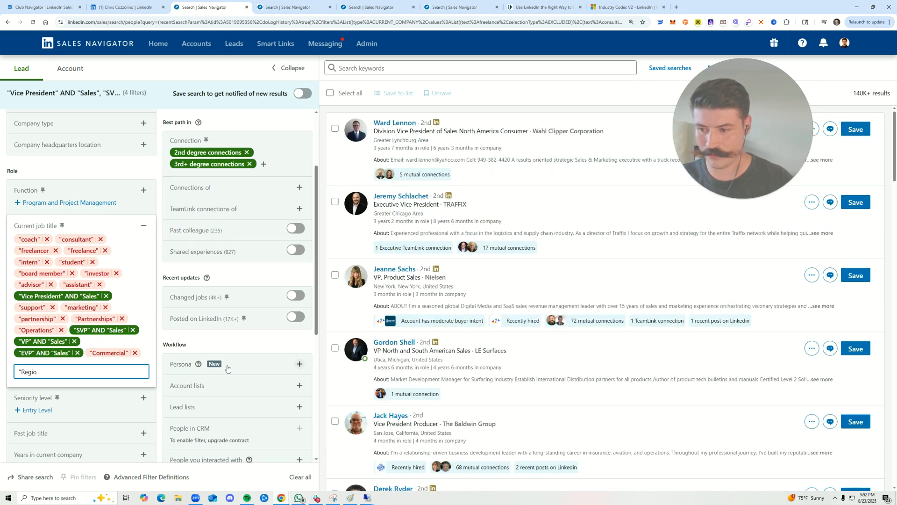
{"action": "type", "text": "nal\""}
{"action": "key", "text": "Return"}
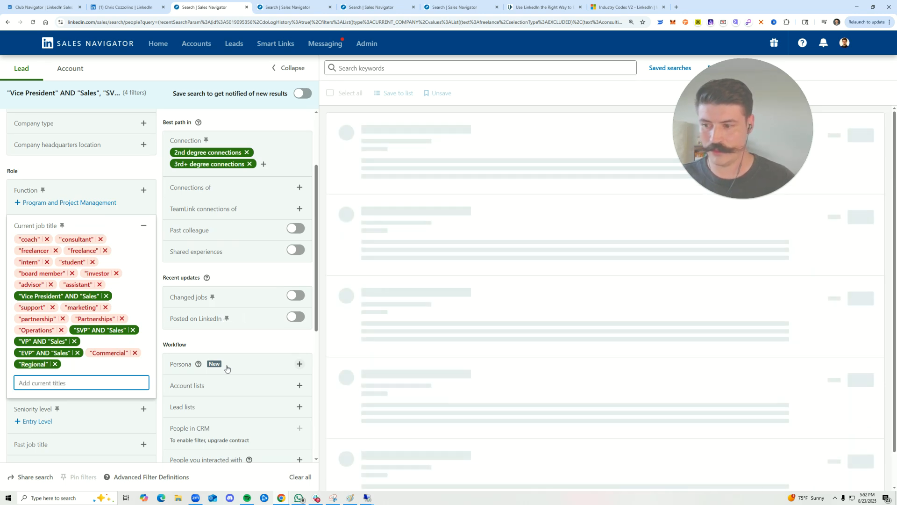
{"action": "left_click", "coordinate": [97, 182]}
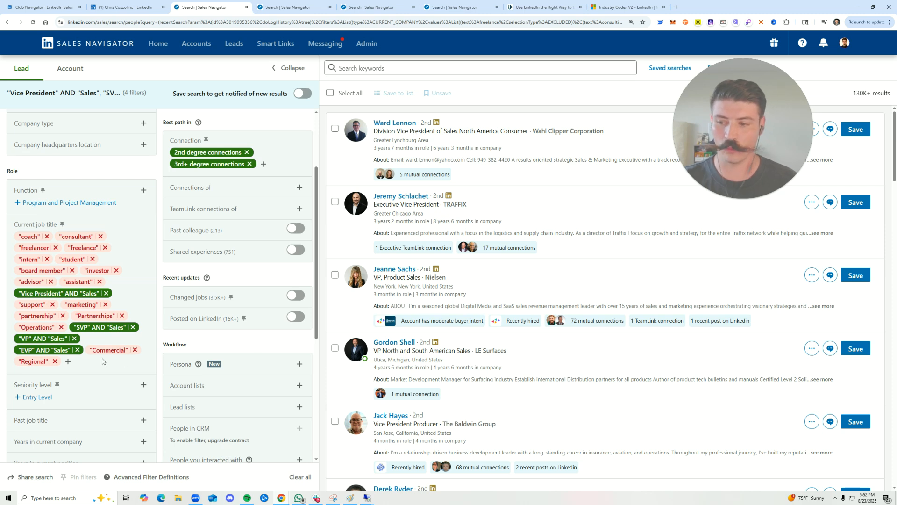
{"action": "scroll", "coordinate": [587, 345], "scroll_direction": "down", "scroll_amount": 3}
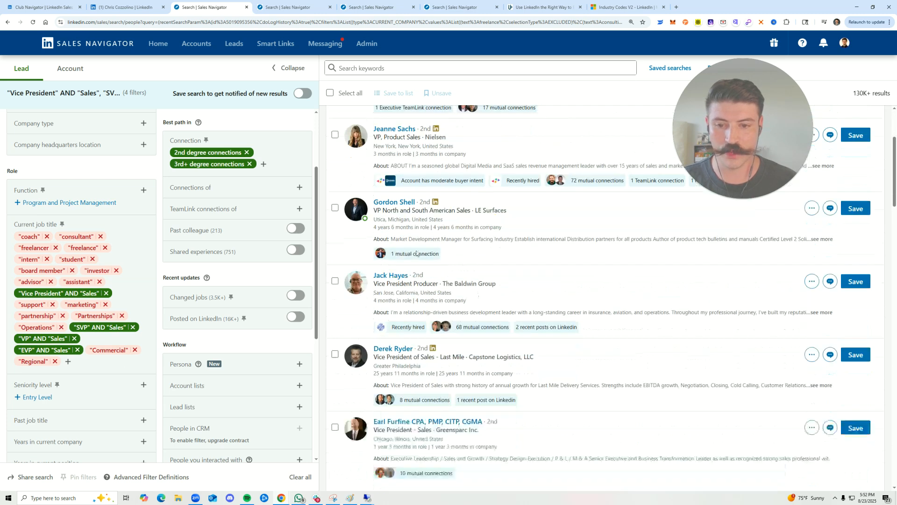
{"action": "scroll", "coordinate": [550, 251], "scroll_direction": "down", "scroll_amount": 7}
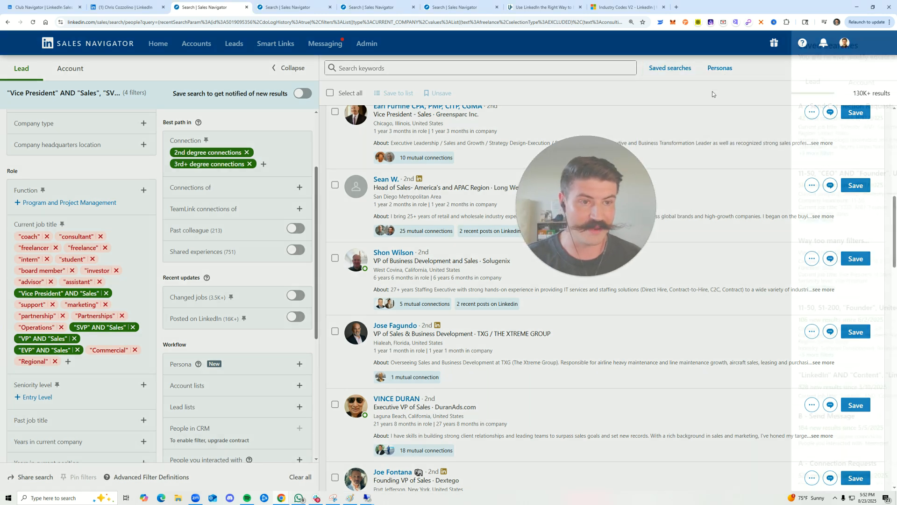
Delete the saved lead search "CMO/VP Marketing - IT Services & Consulting - 11-1000" and close the saved searches list
{"action": "scroll", "coordinate": [751, 281], "scroll_direction": "down", "scroll_amount": 16}
{"action": "scroll", "coordinate": [774, 252], "scroll_direction": "up", "scroll_amount": 4}
{"action": "scroll", "coordinate": [773, 252], "scroll_direction": "down", "scroll_amount": 6}
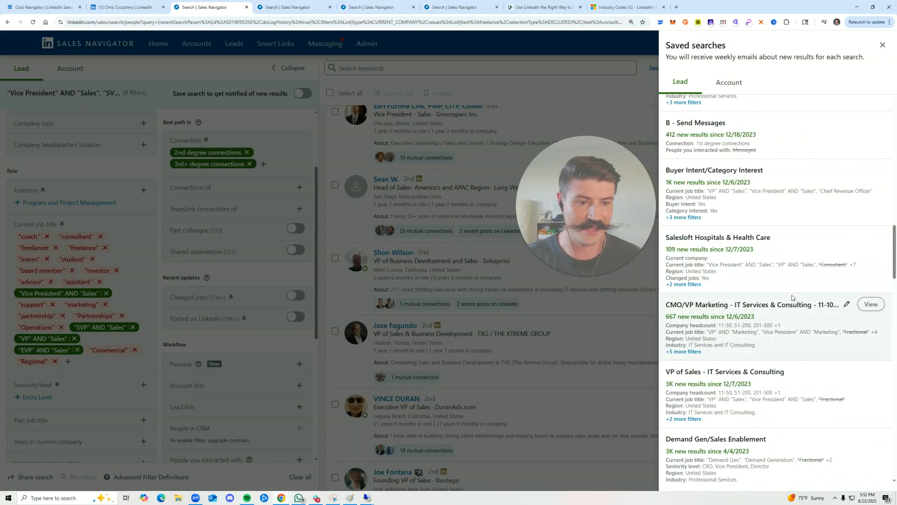
{"action": "left_click", "coordinate": [847, 304]}
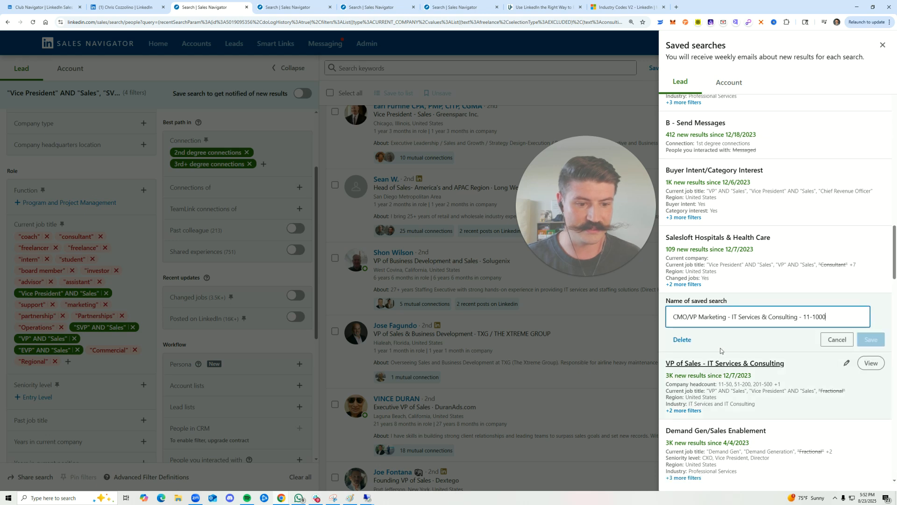
{"action": "left_click", "coordinate": [682, 339]}
{"action": "left_click", "coordinate": [865, 336]}
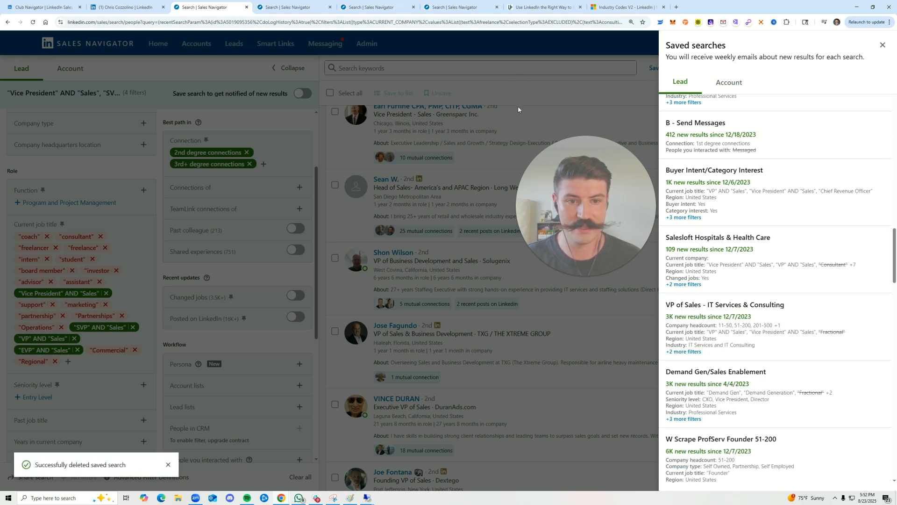
{"action": "left_click", "coordinate": [518, 105]}
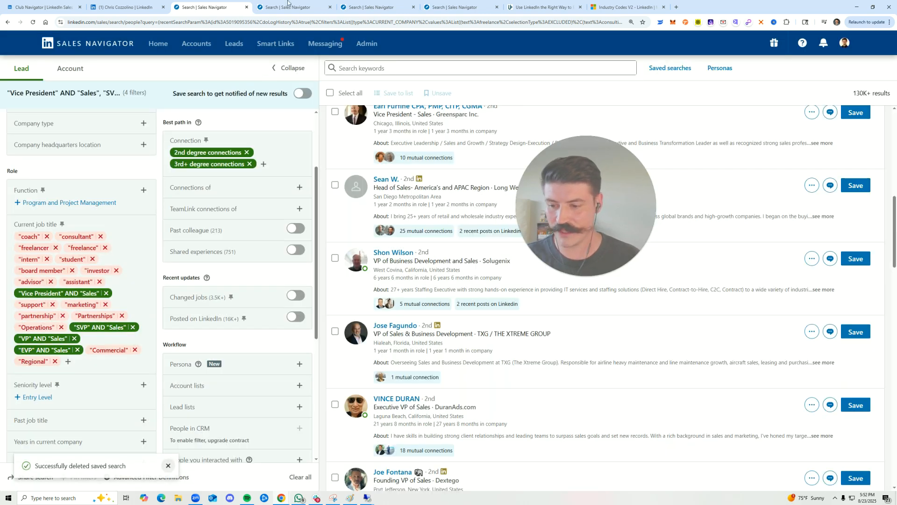
Save the current search with new-result notifications and rename the saved search "VP of Sales USA"
{"action": "left_click", "coordinate": [303, 93]}
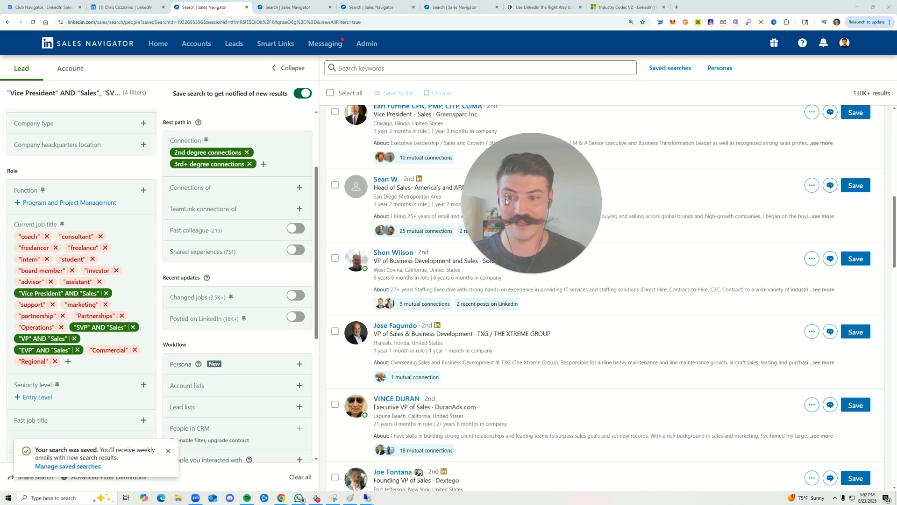
{"action": "left_click", "coordinate": [670, 67]}
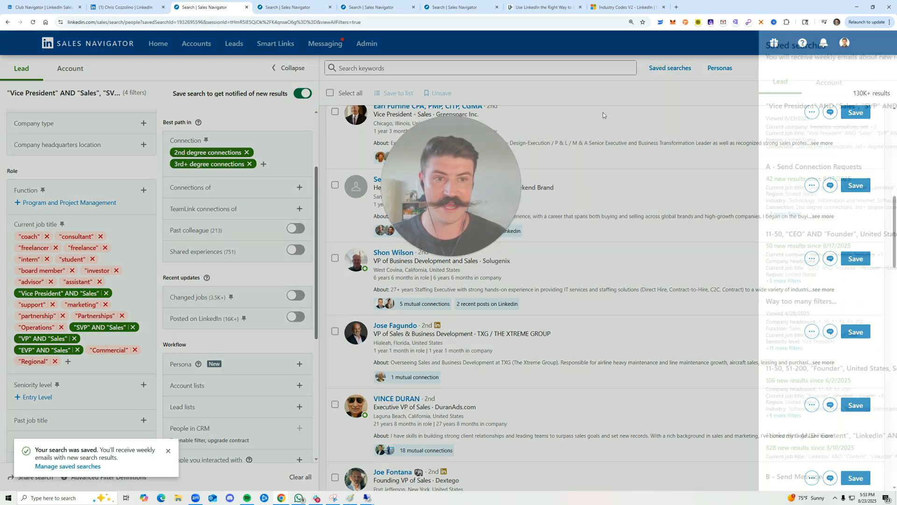
{"action": "left_click", "coordinate": [848, 106]}
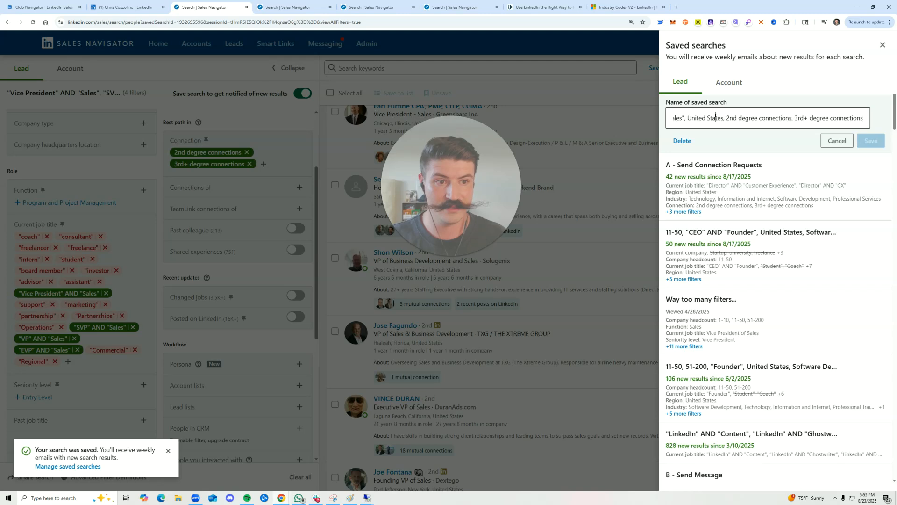
{"action": "key", "text": "ctrl+a"}
{"action": "key", "text": "BackSpace"}
{"action": "type", "text": "Vp"}
{"action": "key", "text": "BackSpace"}
{"action": "type", "text": "P of Sales"}
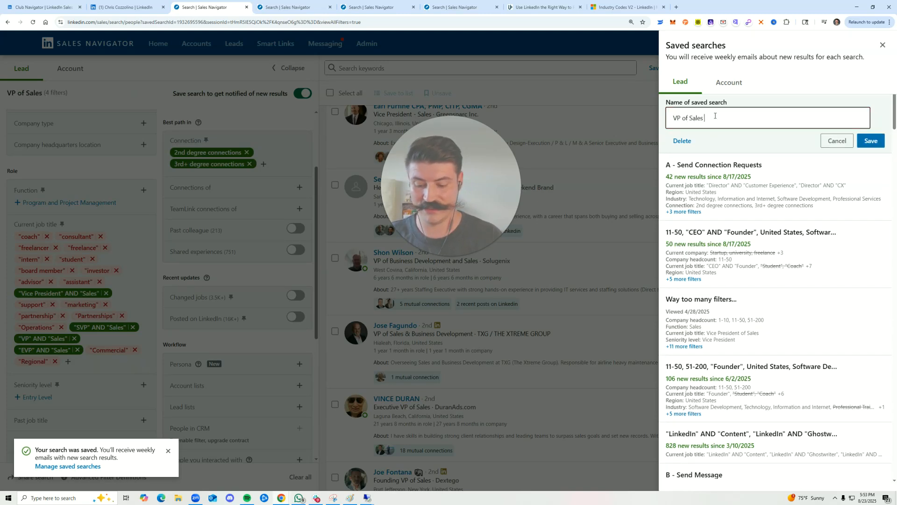
{"action": "type", "text": " USA"}
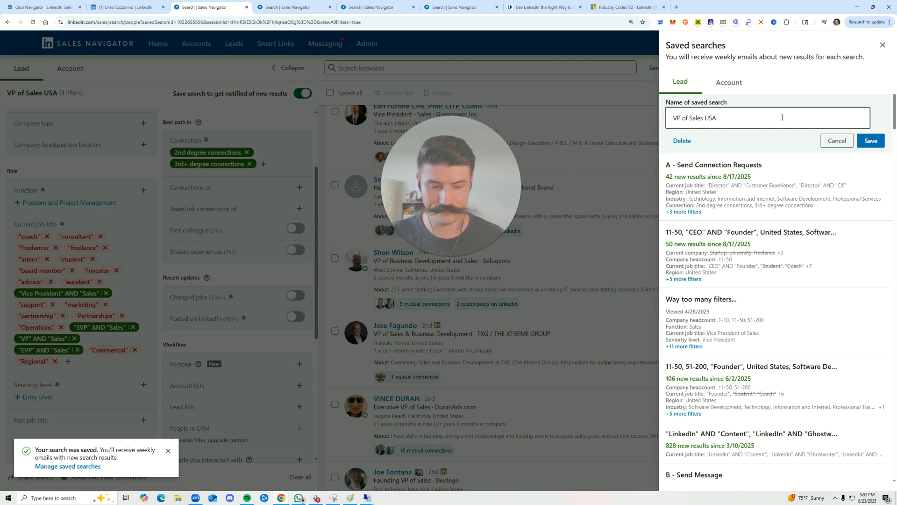
{"action": "left_click", "coordinate": [871, 140]}
{"action": "left_click", "coordinate": [593, 201]}
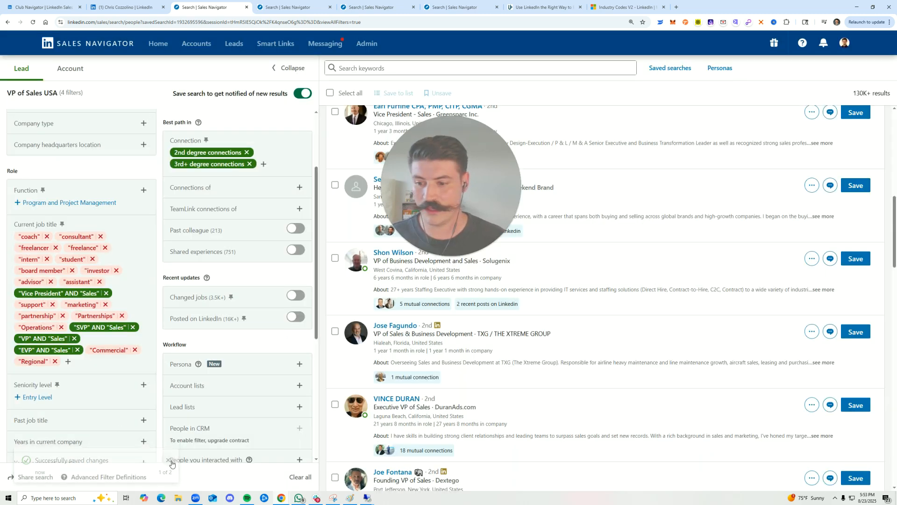
Review the filters of the saved search and scan the job titles of its leads
{"action": "scroll", "coordinate": [171, 336], "scroll_direction": "down", "scroll_amount": 2}
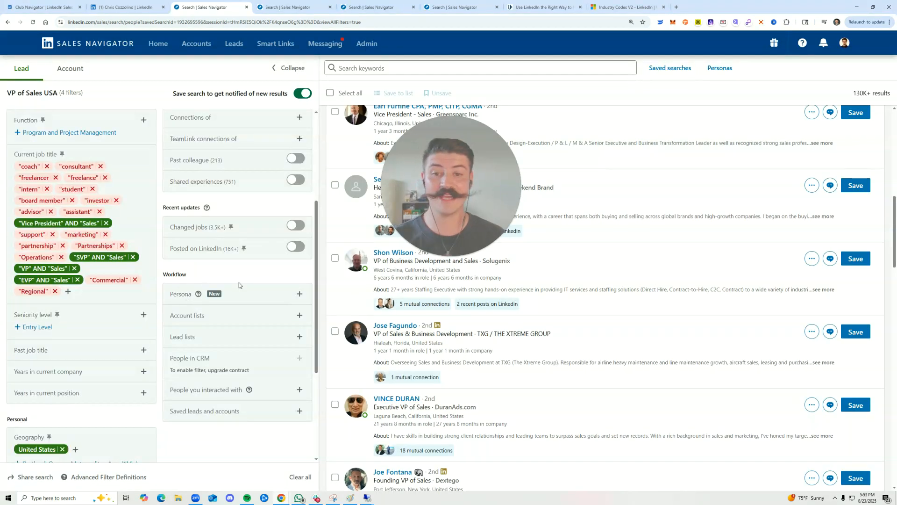
{"action": "scroll", "coordinate": [739, 159], "scroll_direction": "down", "scroll_amount": 2}
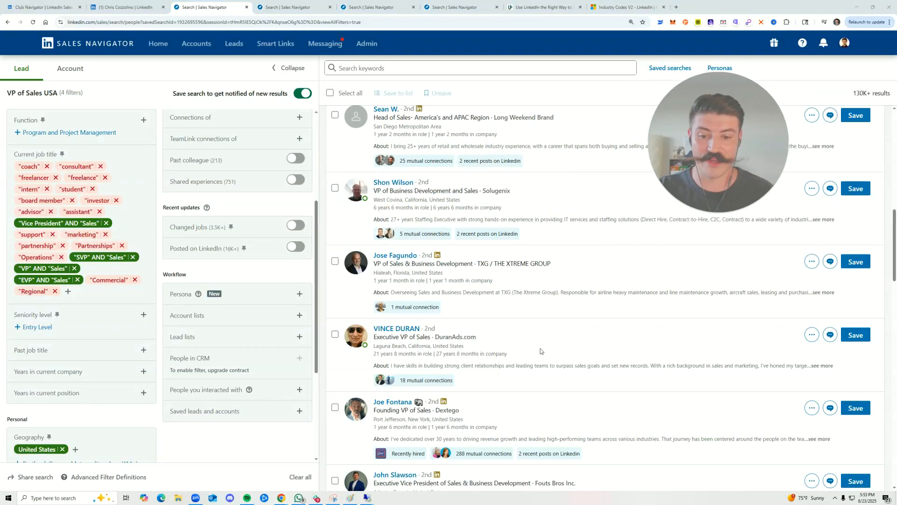
{"action": "scroll", "coordinate": [552, 328], "scroll_direction": "down", "scroll_amount": 2}
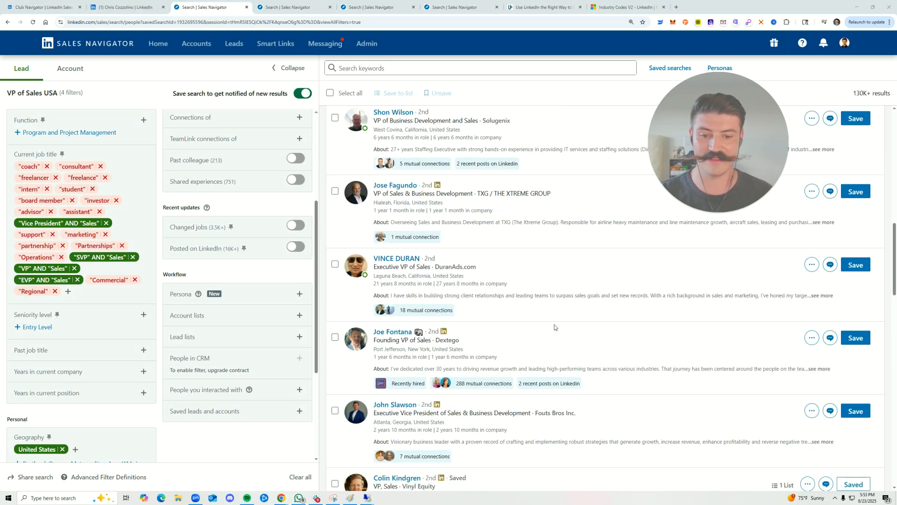
{"action": "scroll", "coordinate": [265, 307], "scroll_direction": "up", "scroll_amount": 4}
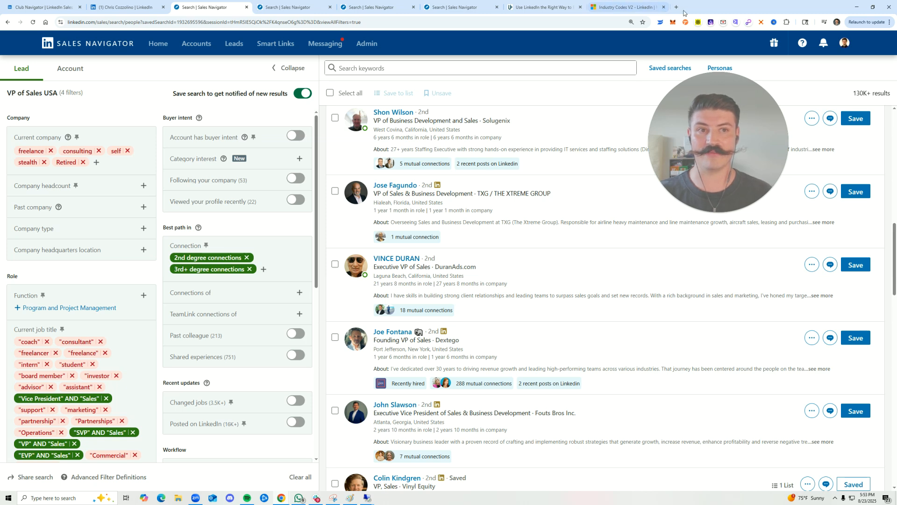
Look through the Industry Codes V2 reference page and switch to the "Owner" search for Professional Services in the United States
{"action": "left_click", "coordinate": [623, 9]}
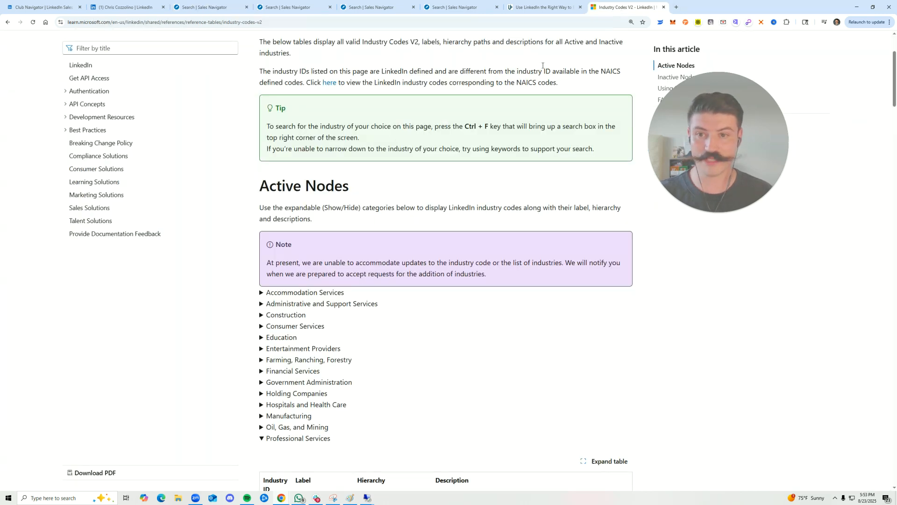
{"action": "scroll", "coordinate": [332, 231], "scroll_direction": "up", "scroll_amount": 3}
{"action": "left_click_drag", "start_coordinate": [252, 119], "coordinate": [469, 136]}
{"action": "left_click", "coordinate": [447, 150]}
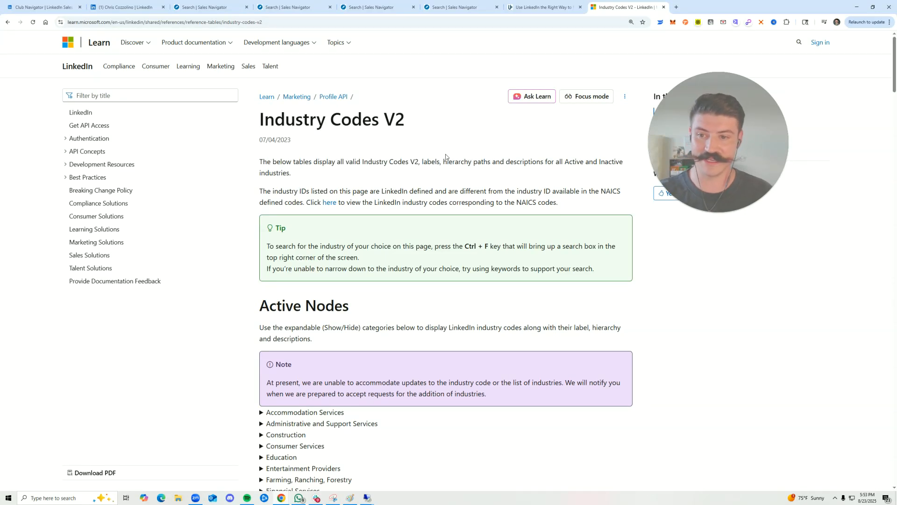
{"action": "scroll", "coordinate": [445, 156], "scroll_direction": "down", "scroll_amount": 4}
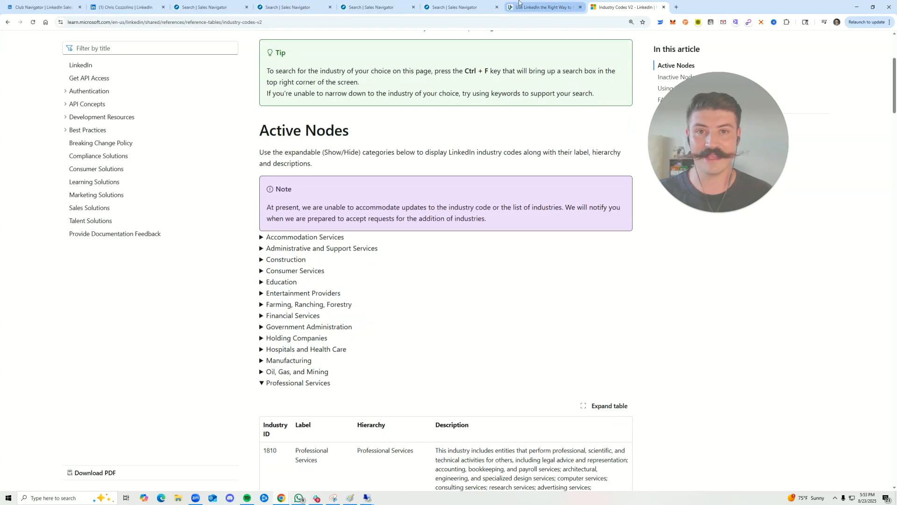
{"action": "left_click", "coordinate": [289, 7]}
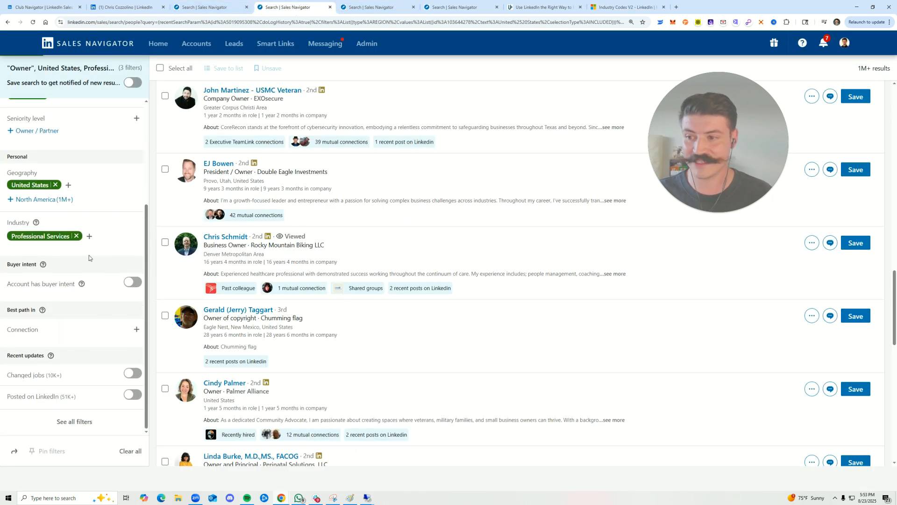
Switch to the Industry Codes V2 reference page, expand Professional Services under Active Nodes and read through its sub-industries
{"action": "left_click", "coordinate": [89, 237]}
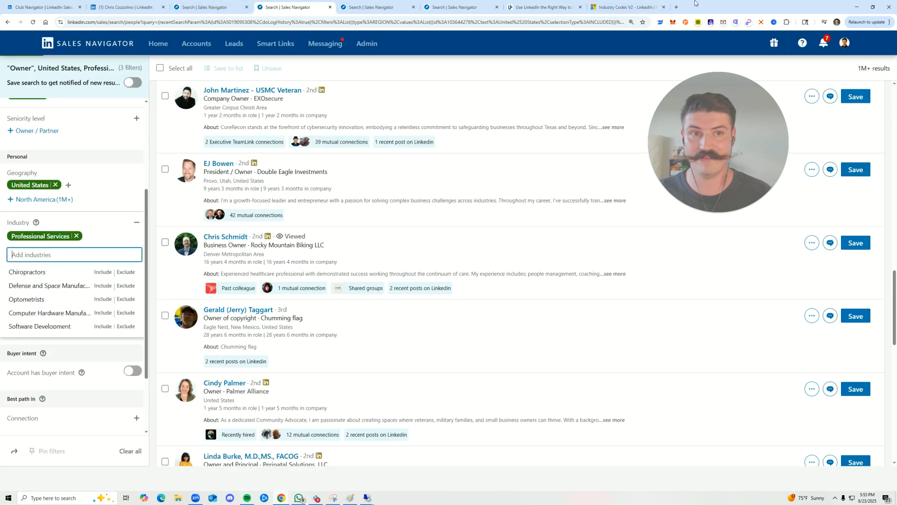
{"action": "left_click", "coordinate": [601, 4]}
{"action": "left_click_drag", "start_coordinate": [238, 232], "coordinate": [265, 389]}
{"action": "left_click", "coordinate": [261, 384]}
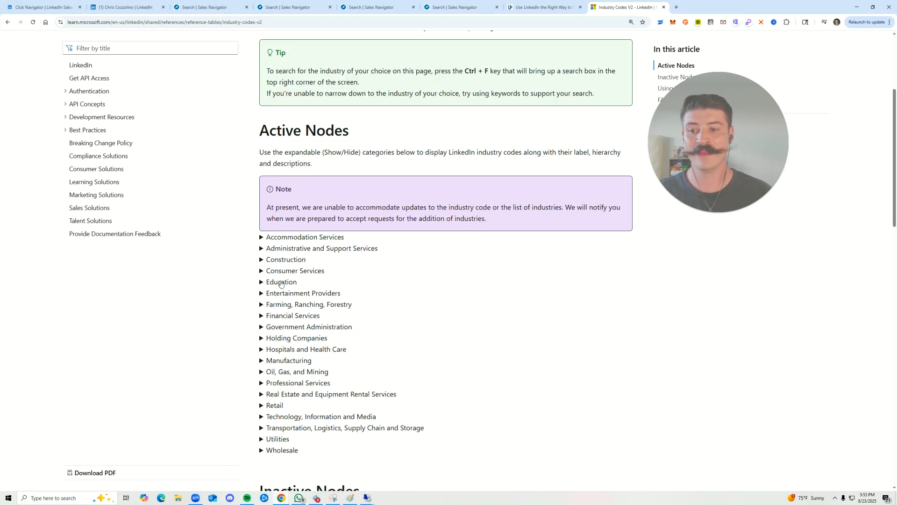
{"action": "scroll", "coordinate": [288, 356], "scroll_direction": "down", "scroll_amount": 1}
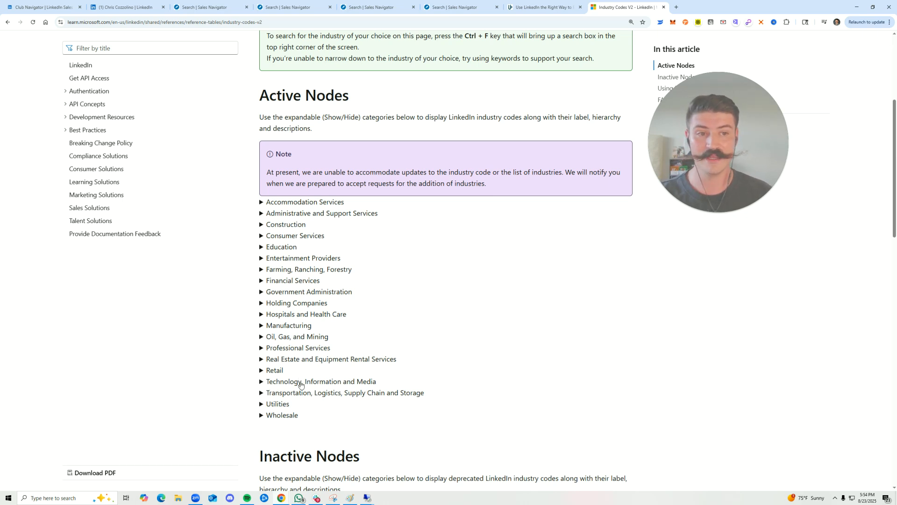
{"action": "left_click", "coordinate": [261, 350]}
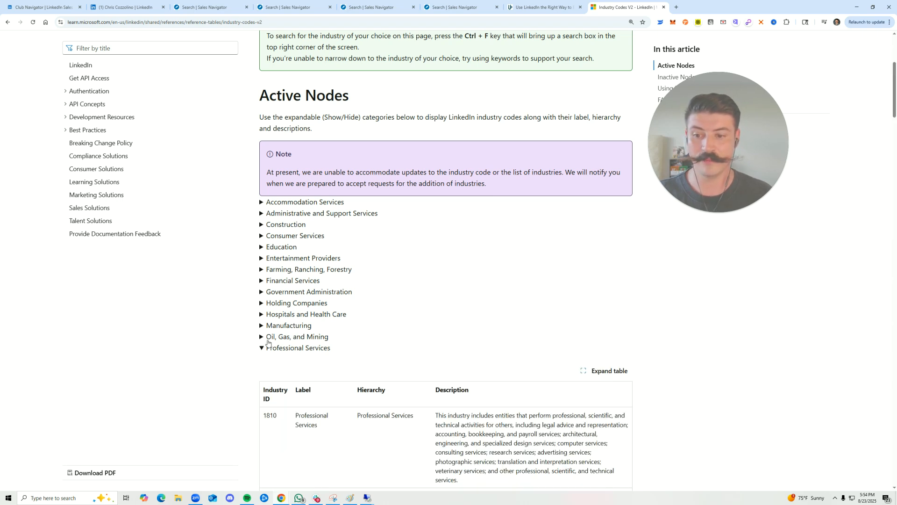
{"action": "scroll", "coordinate": [414, 224], "scroll_direction": "down", "scroll_amount": 6}
{"action": "scroll", "coordinate": [334, 195], "scroll_direction": "down", "scroll_amount": 3}
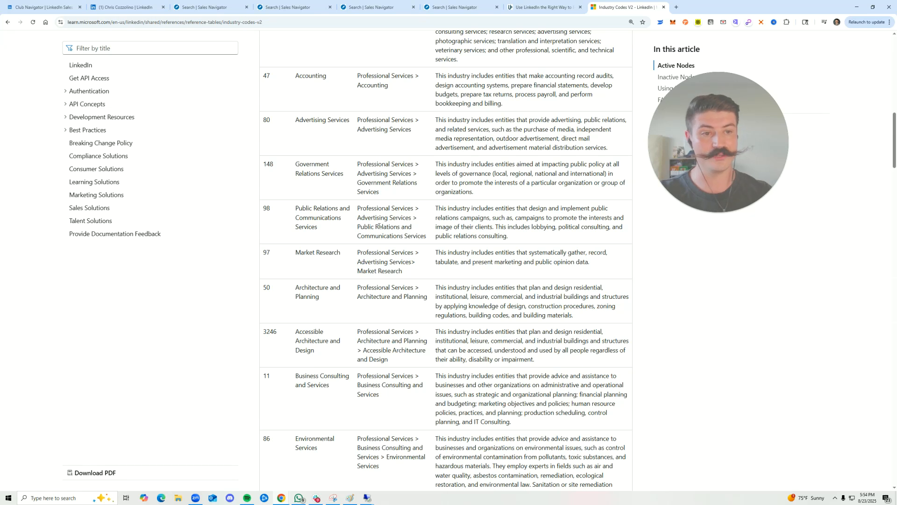
{"action": "scroll", "coordinate": [434, 260], "scroll_direction": "down", "scroll_amount": 1}
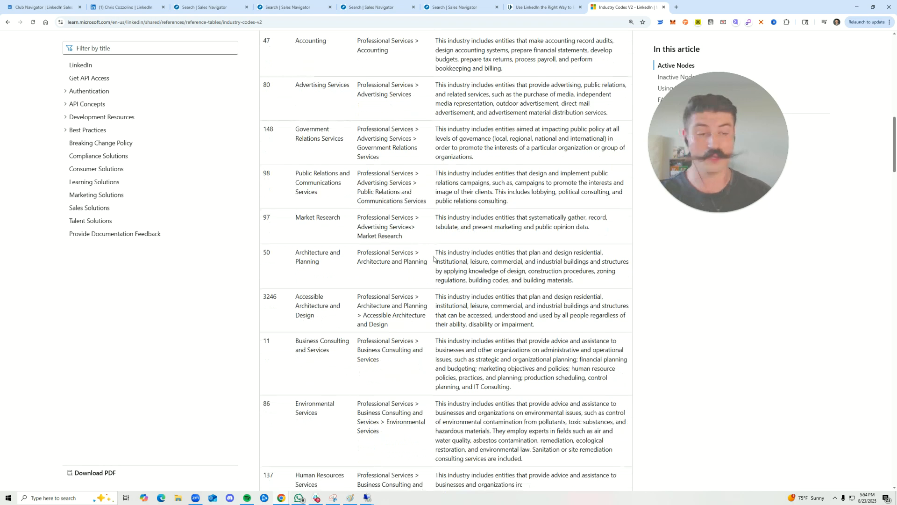
{"action": "scroll", "coordinate": [434, 260], "scroll_direction": "down", "scroll_amount": 8}
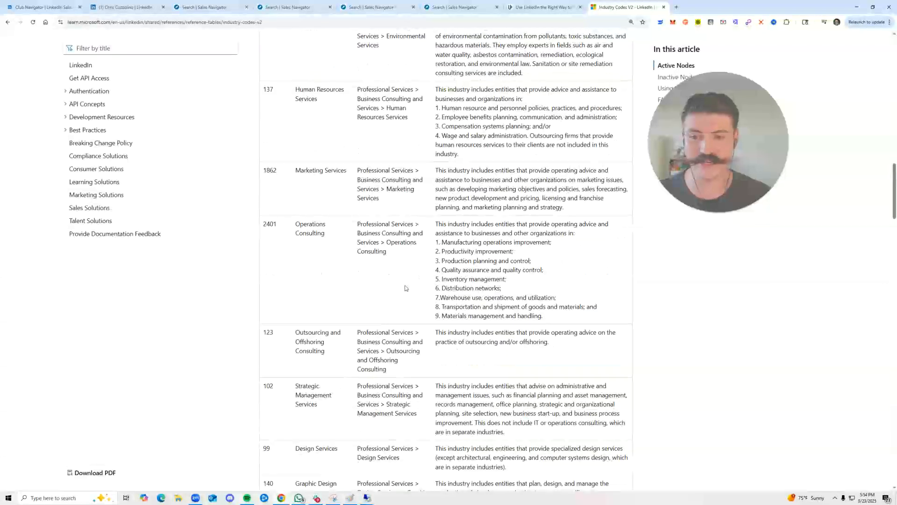
{"action": "scroll", "coordinate": [406, 289], "scroll_direction": "down", "scroll_amount": 3}
Search the industry reference page for "graphic" and highlight the hierarchy entry of Graphic Design
{"action": "key", "text": "ctrl+f"}
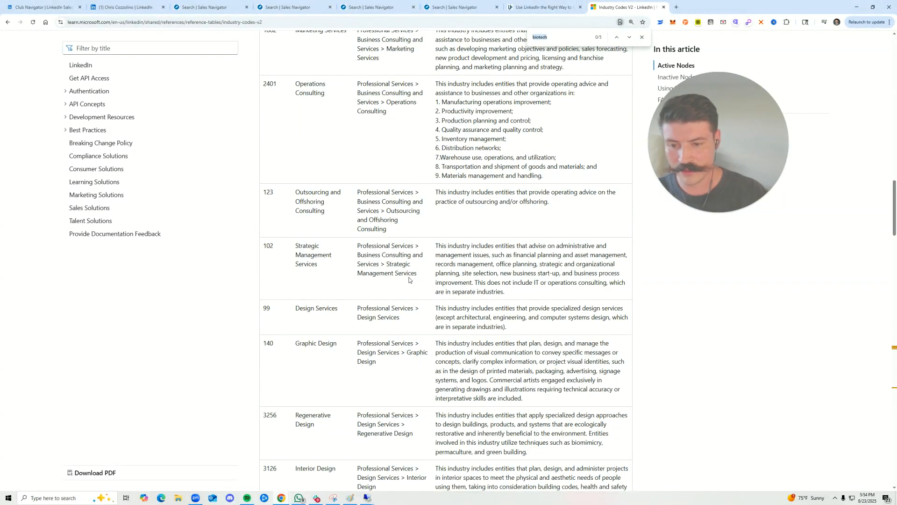
{"action": "type", "text": "graphic"}
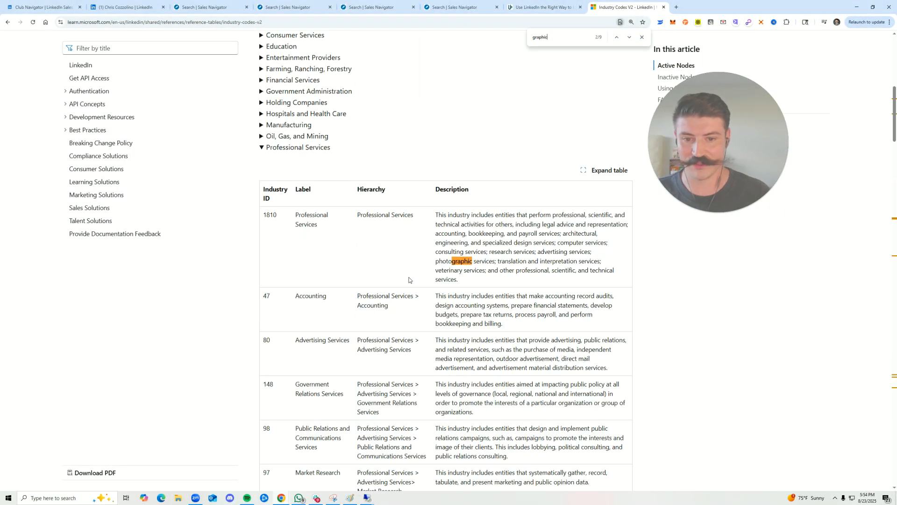
{"action": "key", "text": "Return"}
{"action": "left_click_drag", "start_coordinate": [395, 271], "coordinate": [376, 279]}
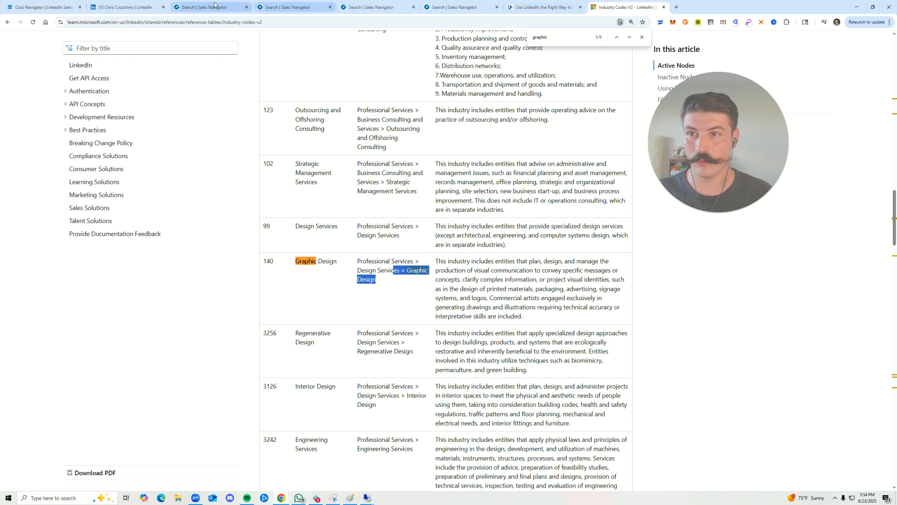
Switch to the "VP of Sales USA" search and include Professional Services as an industry
{"action": "left_click", "coordinate": [212, 7]}
{"action": "scroll", "coordinate": [74, 366], "scroll_direction": "down", "scroll_amount": 2}
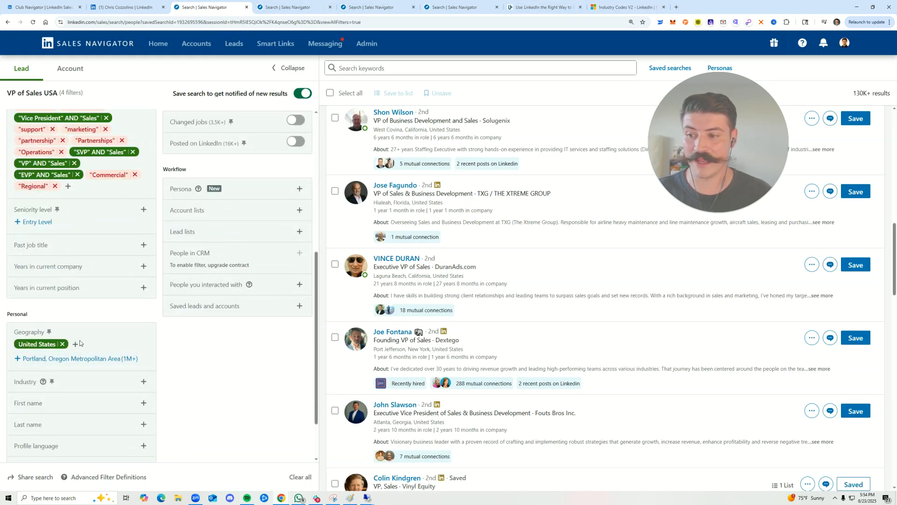
{"action": "scroll", "coordinate": [114, 346], "scroll_direction": "down", "scroll_amount": 2}
{"action": "left_click", "coordinate": [143, 317]}
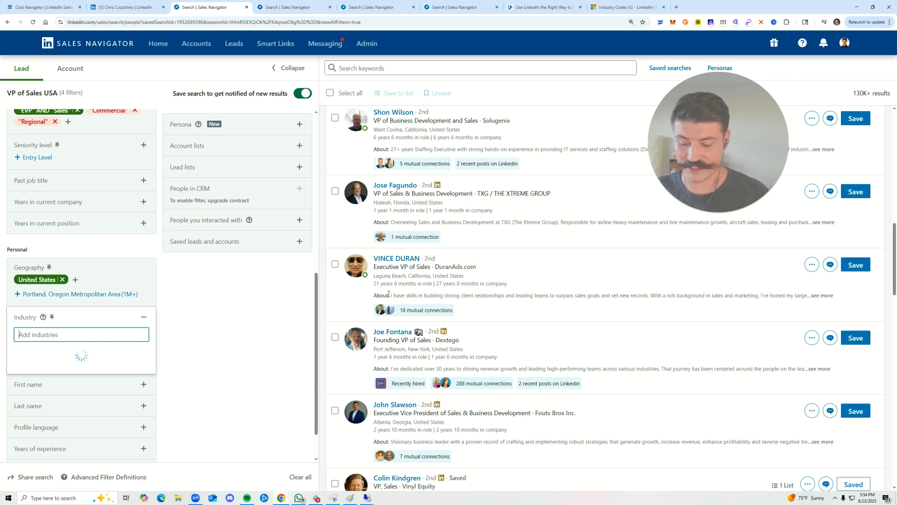
{"action": "type", "text": "prof"}
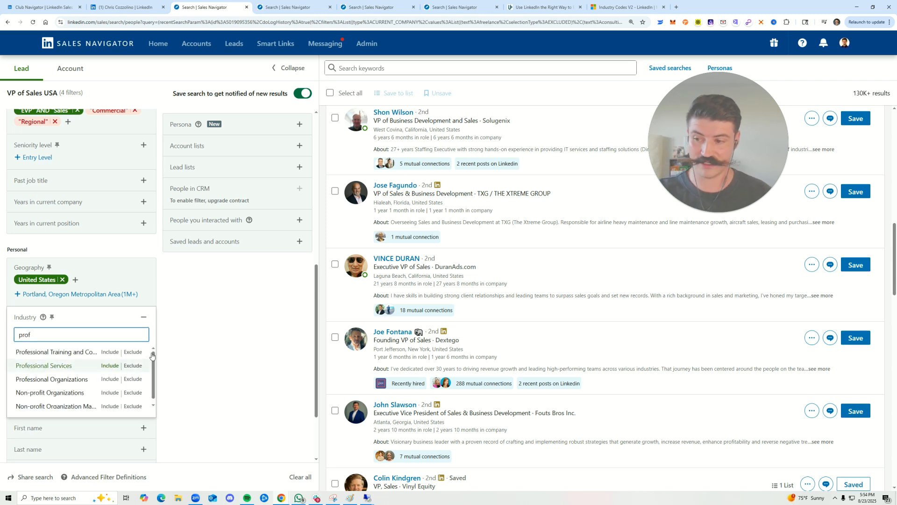
{"action": "key", "text": "Return"}
Exclude Graphic Design in the industry filter and close the filter
{"action": "left_click", "coordinate": [100, 350]}
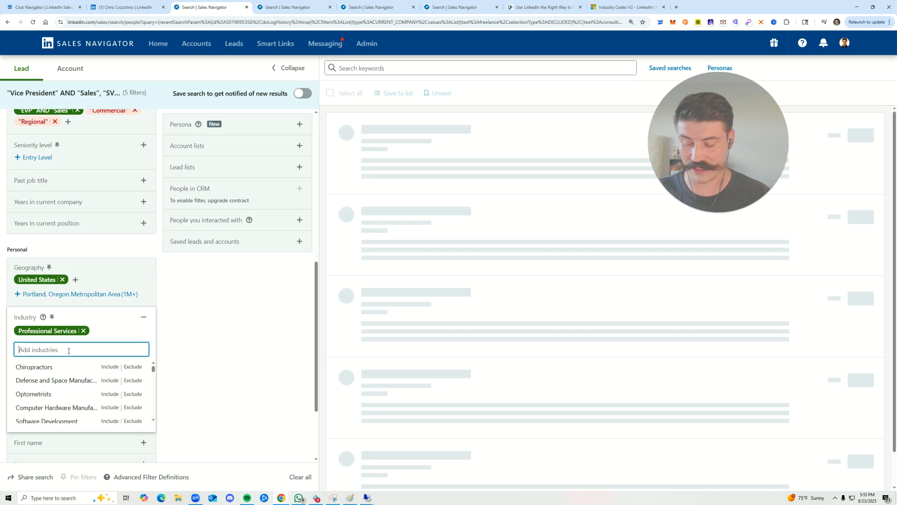
{"action": "type", "text": "graphic"}
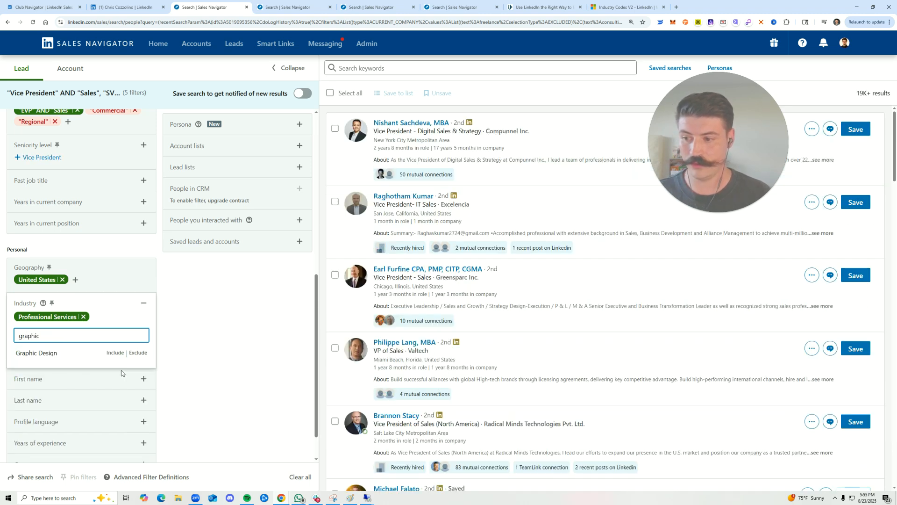
{"action": "left_click", "coordinate": [142, 353]}
{"action": "left_click", "coordinate": [241, 331]}
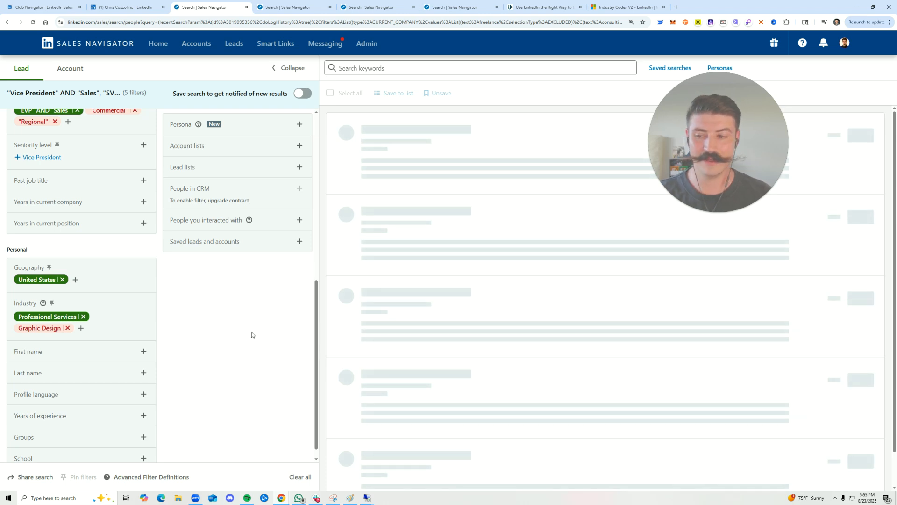
Remove Professional Services from the industry filter and change Graphic Design from excluded to included
{"action": "left_click", "coordinate": [83, 317]}
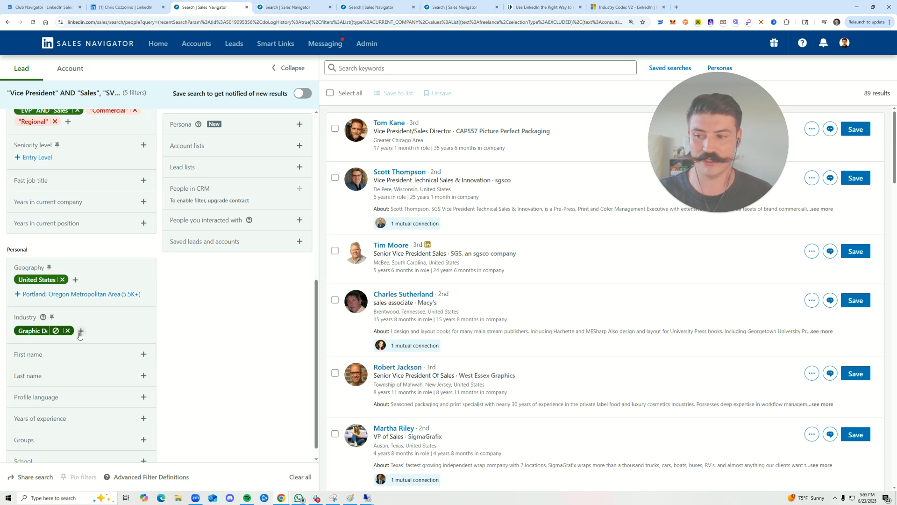
{"action": "left_click", "coordinate": [97, 339]}
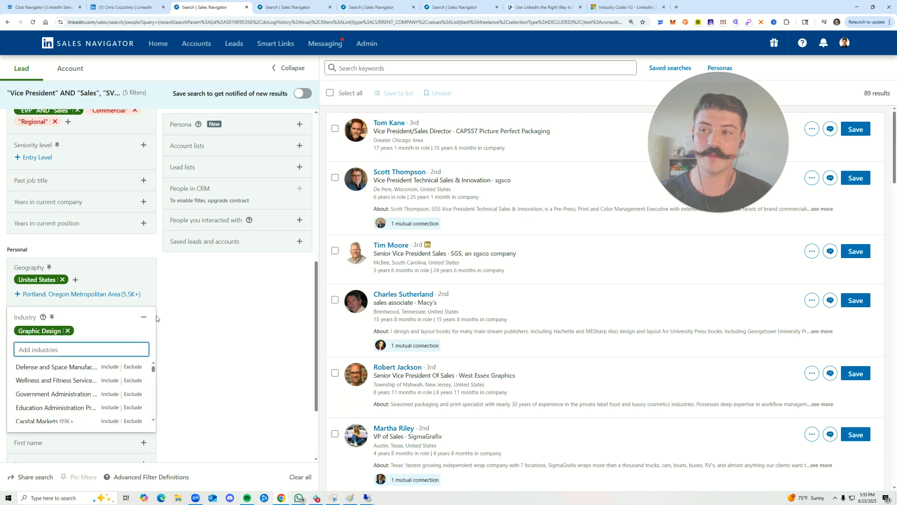
{"action": "scroll", "coordinate": [158, 316], "scroll_direction": "up", "scroll_amount": 3}
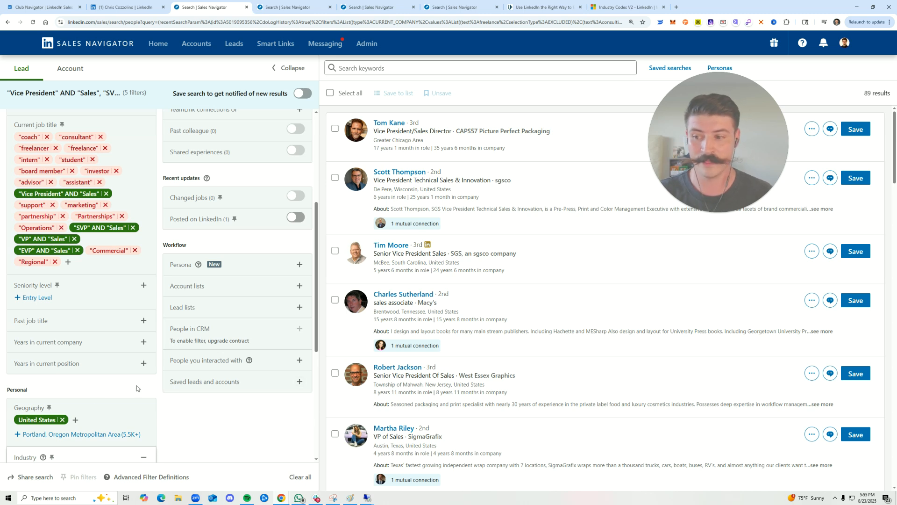
{"action": "scroll", "coordinate": [77, 425], "scroll_direction": "down", "scroll_amount": 2}
{"action": "scroll", "coordinate": [78, 387], "scroll_direction": "down", "scroll_amount": 2}
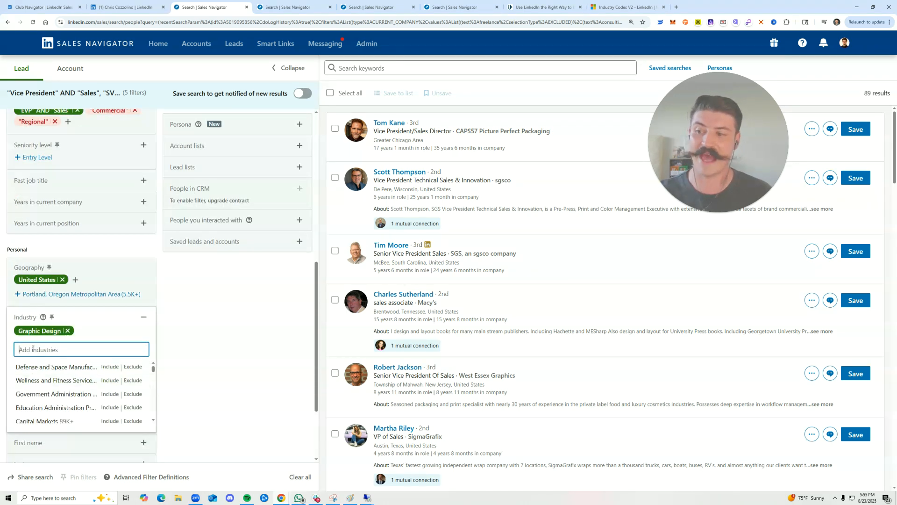
Remove Graphic Design from the industry filter and return to the Company filters
{"action": "left_click", "coordinate": [68, 330]}
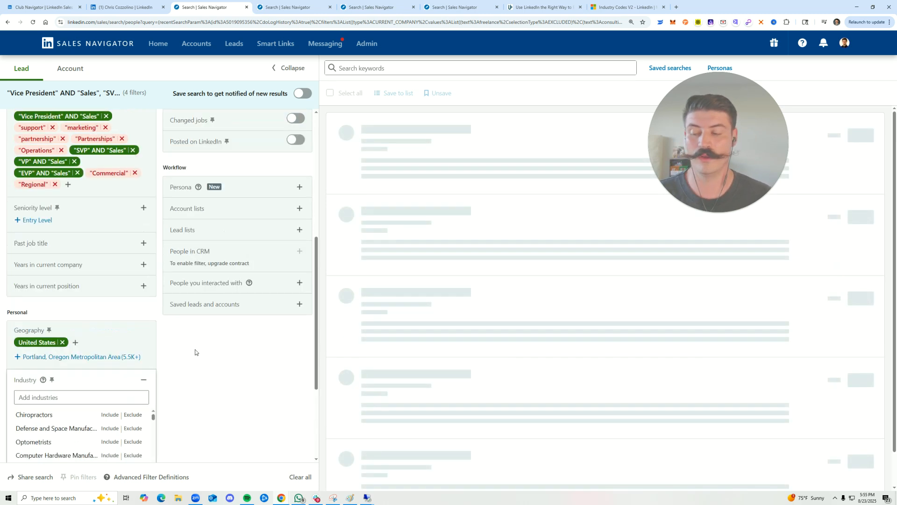
{"action": "scroll", "coordinate": [197, 355], "scroll_direction": "up", "scroll_amount": 5}
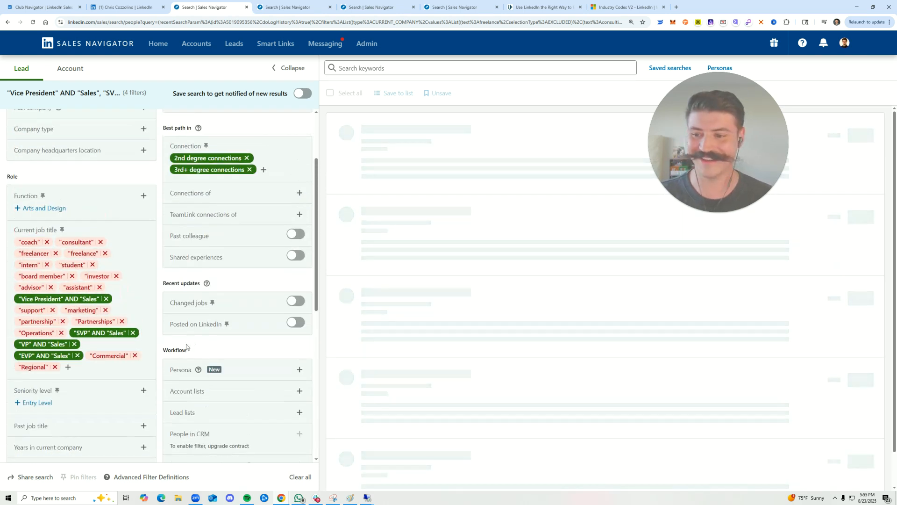
{"action": "scroll", "coordinate": [192, 354], "scroll_direction": "up", "scroll_amount": 3}
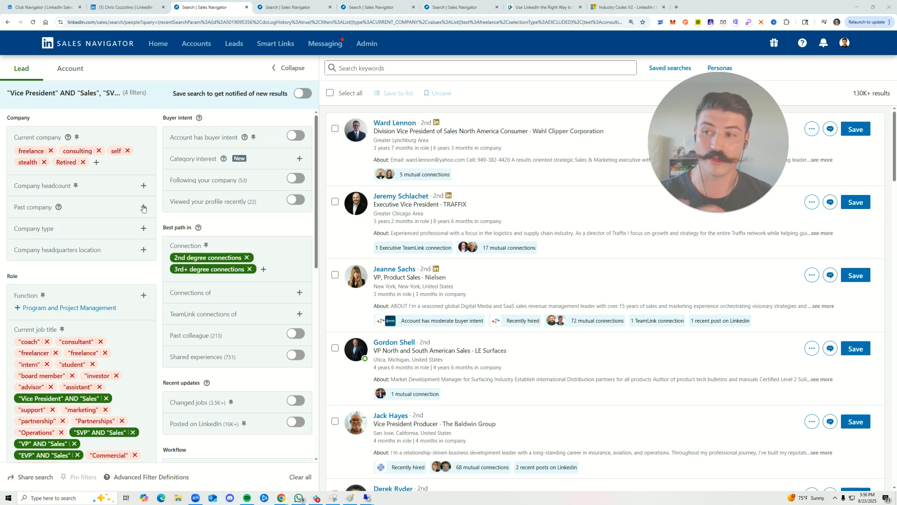
Review the current company, current job title and geography filters of the sales vice president search
{"action": "left_click_drag", "start_coordinate": [14, 139], "coordinate": [67, 140]}
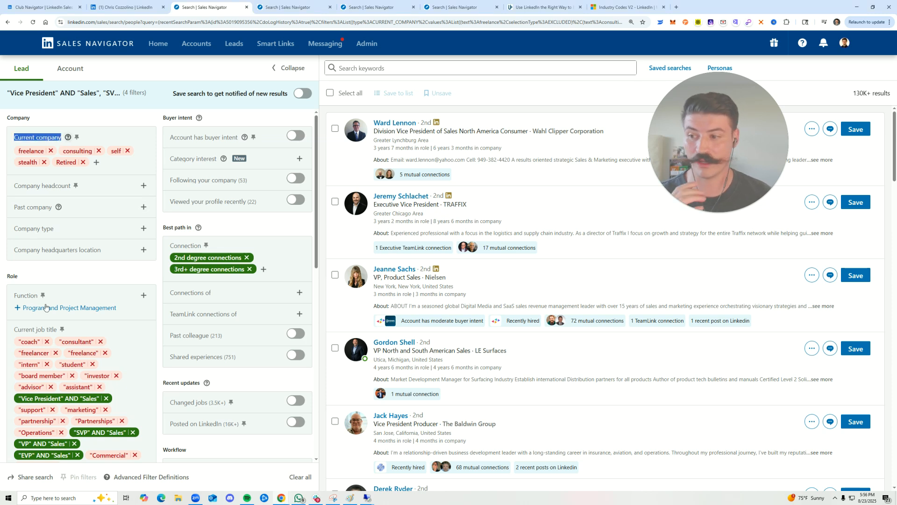
{"action": "triple_click", "coordinate": [63, 333]}
{"action": "scroll", "coordinate": [61, 341], "scroll_direction": "down", "scroll_amount": 6}
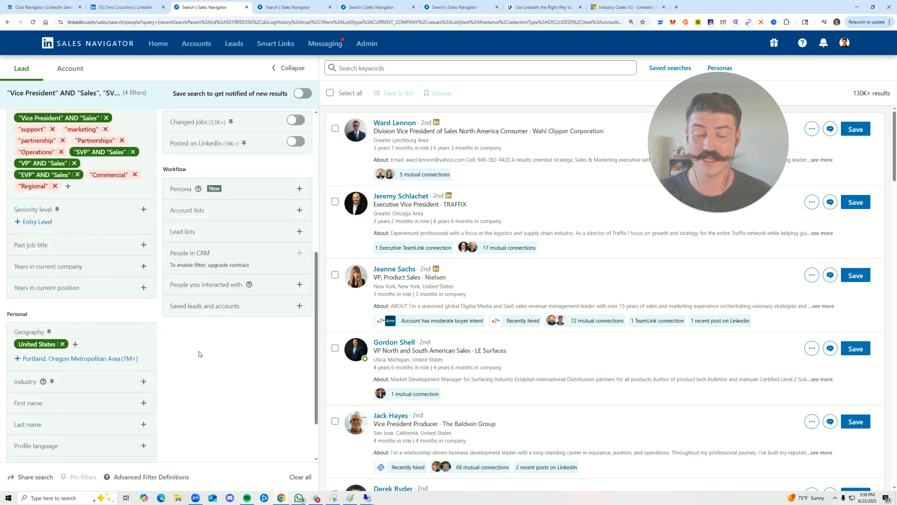
{"action": "scroll", "coordinate": [201, 356], "scroll_direction": "up", "scroll_amount": 6}
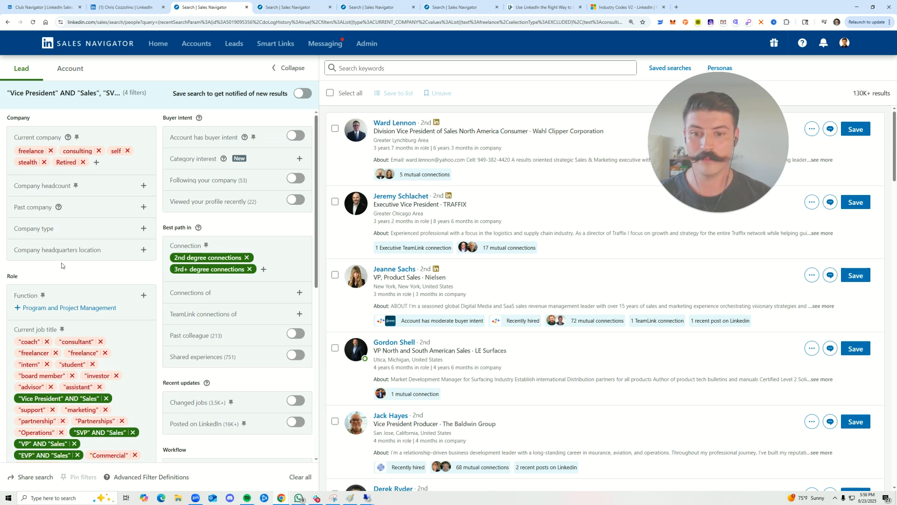
Scan the job titles of the leads on the first results page down to its end
{"action": "left_click_drag", "start_coordinate": [383, 205], "coordinate": [426, 203]}
{"action": "left_click", "coordinate": [426, 203]}
{"action": "scroll", "coordinate": [533, 191], "scroll_direction": "down", "scroll_amount": 9}
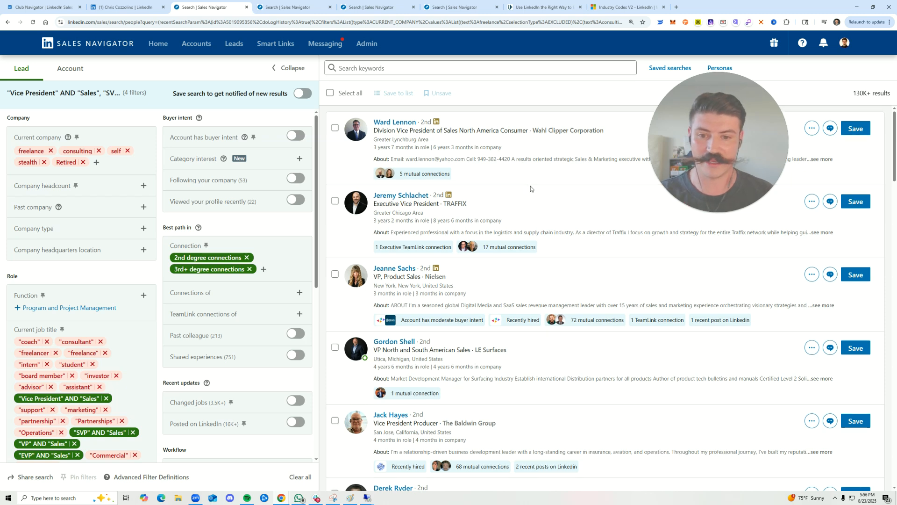
{"action": "scroll", "coordinate": [530, 236], "scroll_direction": "down", "scroll_amount": 3}
{"action": "left_click_drag", "start_coordinate": [386, 191], "coordinate": [464, 191]}
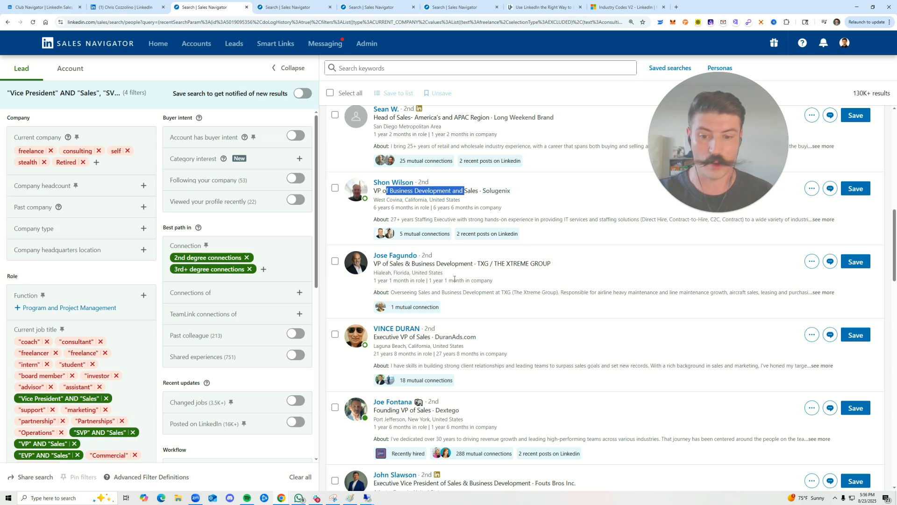
{"action": "scroll", "coordinate": [453, 288], "scroll_direction": "down", "scroll_amount": 15}
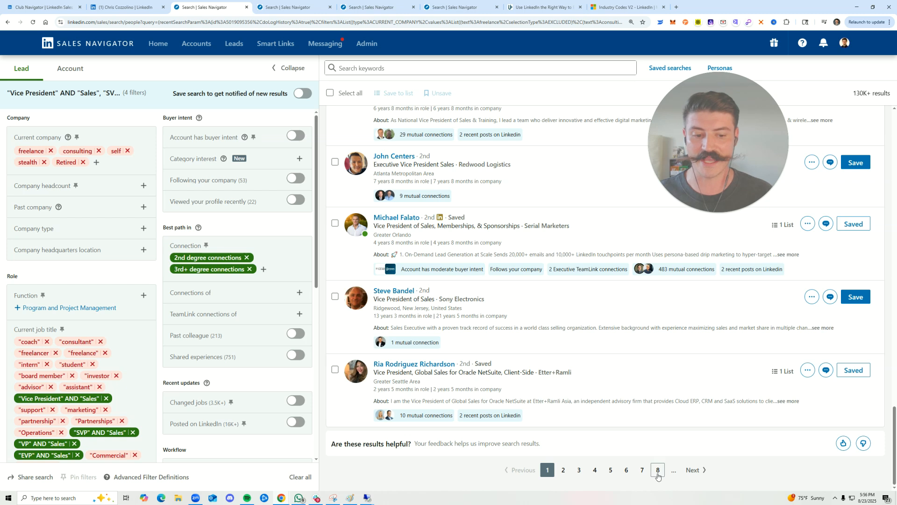
Open page 8 of the lead results and check the job titles, including the outsourced VP of Sales
{"action": "left_click", "coordinate": [658, 413]}
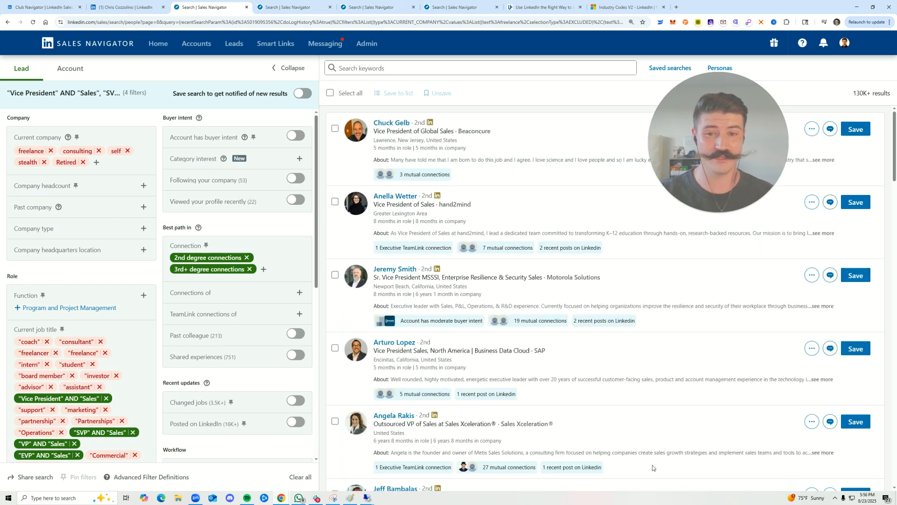
{"action": "scroll", "coordinate": [563, 387], "scroll_direction": "down", "scroll_amount": 2}
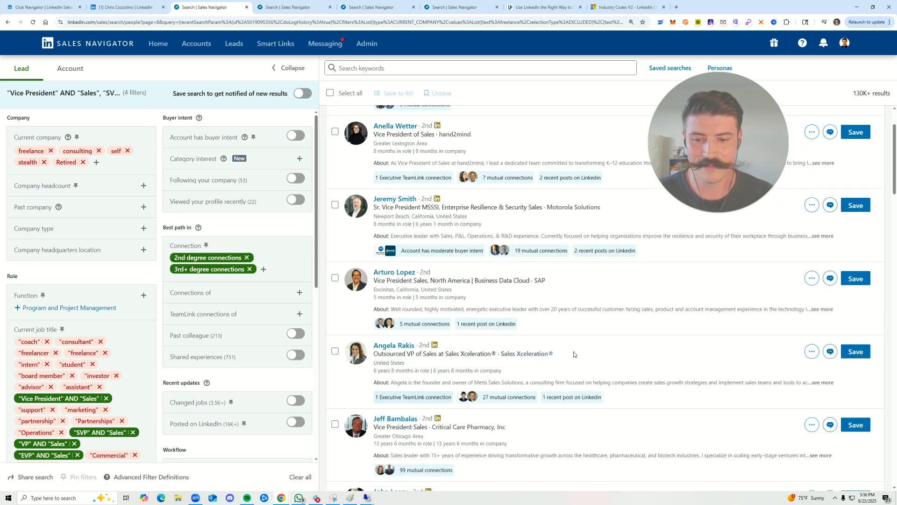
{"action": "double_click", "coordinate": [379, 353]}
{"action": "scroll", "coordinate": [465, 295], "scroll_direction": "down", "scroll_amount": 2}
Exclude the quoted titles "fractional" and "outsourced" in the current job title filter
{"action": "left_click", "coordinate": [276, 374]}
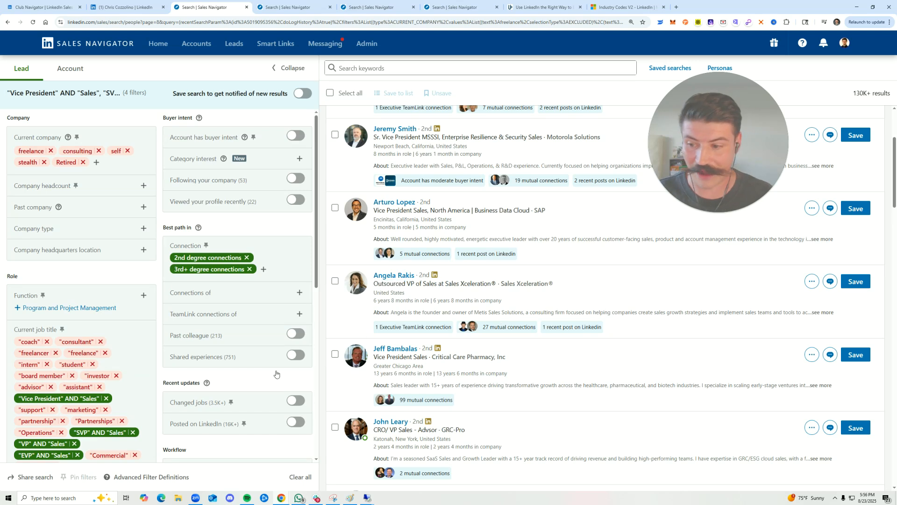
{"action": "scroll", "coordinate": [276, 374], "scroll_direction": "down", "scroll_amount": 2}
{"action": "left_click", "coordinate": [70, 400]}
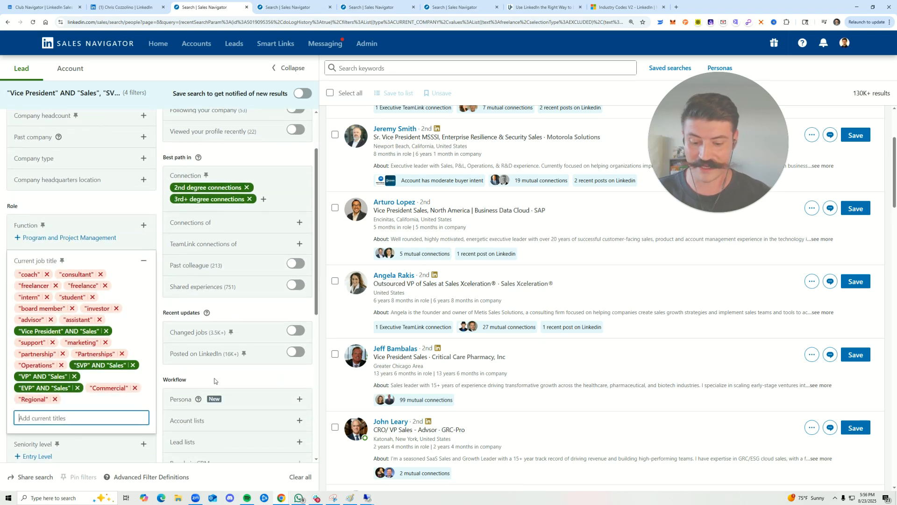
{"action": "type", "text": "\"fractional\""}
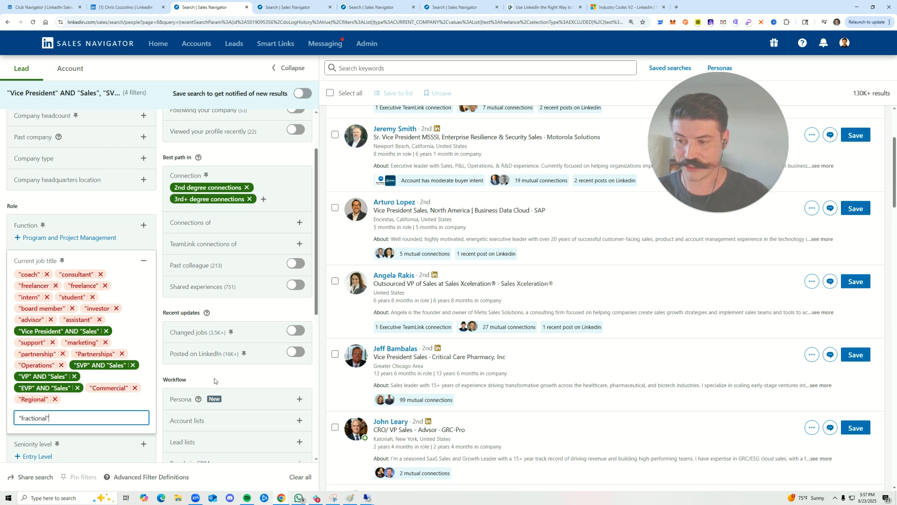
{"action": "key", "text": "Return"}
{"action": "type", "text": "\"outsourced"}
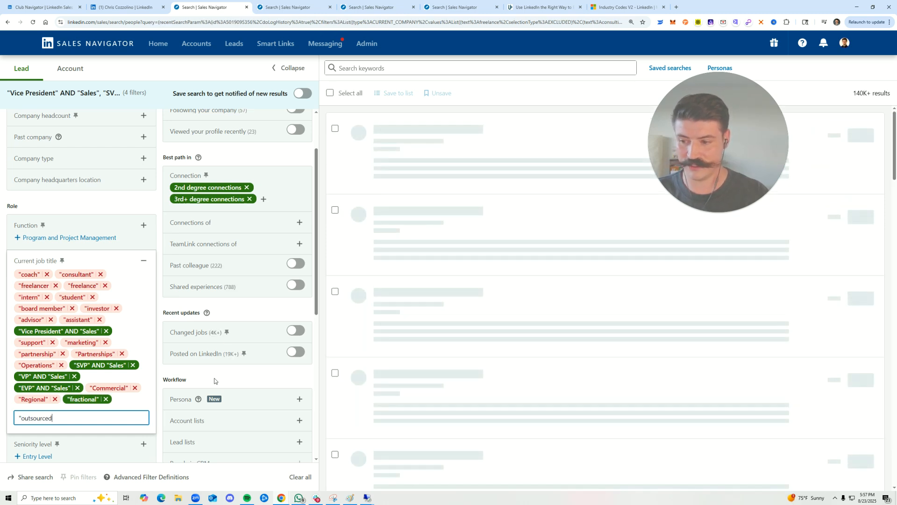
{"action": "type", "text": "\""}
{"action": "key", "text": "Return"}
{"action": "left_click", "coordinate": [50, 410]}
{"action": "left_click", "coordinate": [114, 207]}
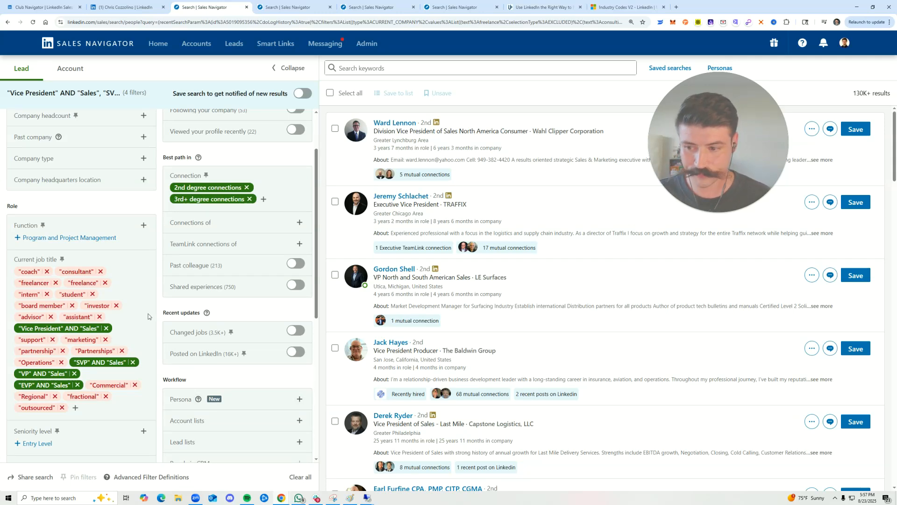
{"action": "scroll", "coordinate": [149, 314], "scroll_direction": "down", "scroll_amount": 2}
{"action": "scroll", "coordinate": [149, 313], "scroll_direction": "down", "scroll_amount": 3}
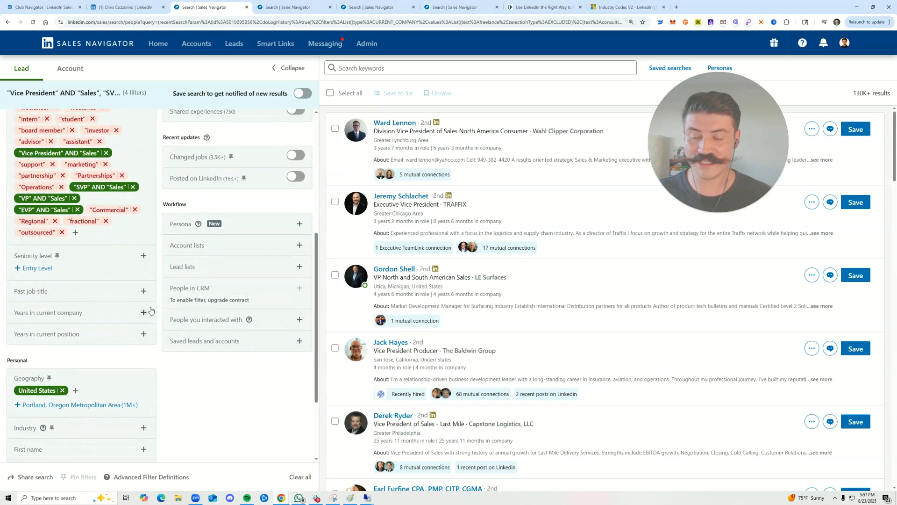